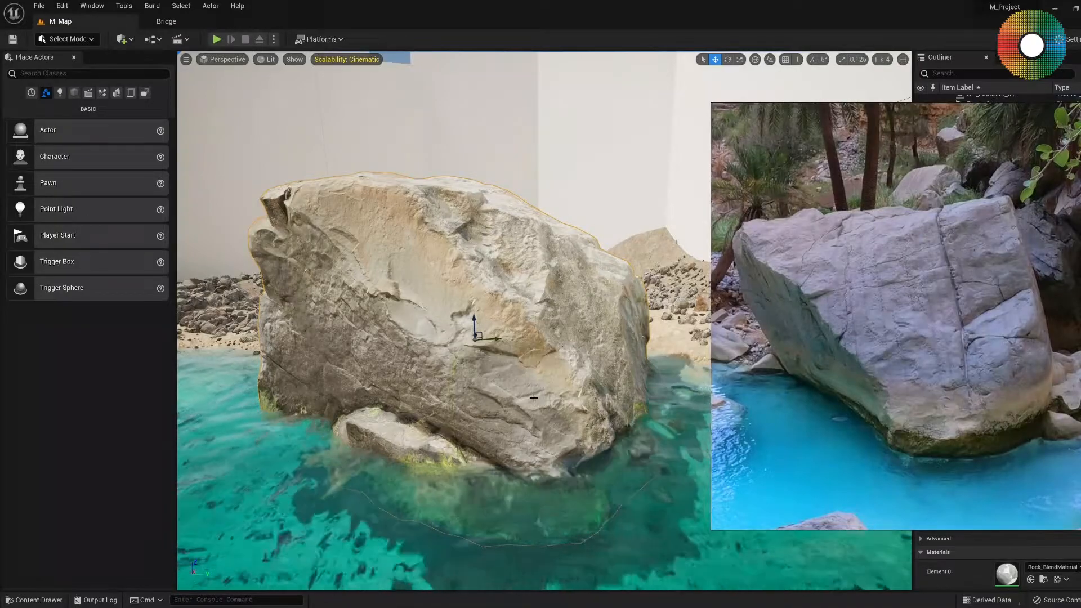
# Examine the large boulder's surface and waterline in the level against the reference photo.
pyautogui.moveTo(555, 353); pyautogui.dragTo(479, 335, button='right')
pyautogui.press('a')
pyautogui.press('d')
pyautogui.press('w')
pyautogui.moveTo(855, 363); pyautogui.dragTo(799, 345)
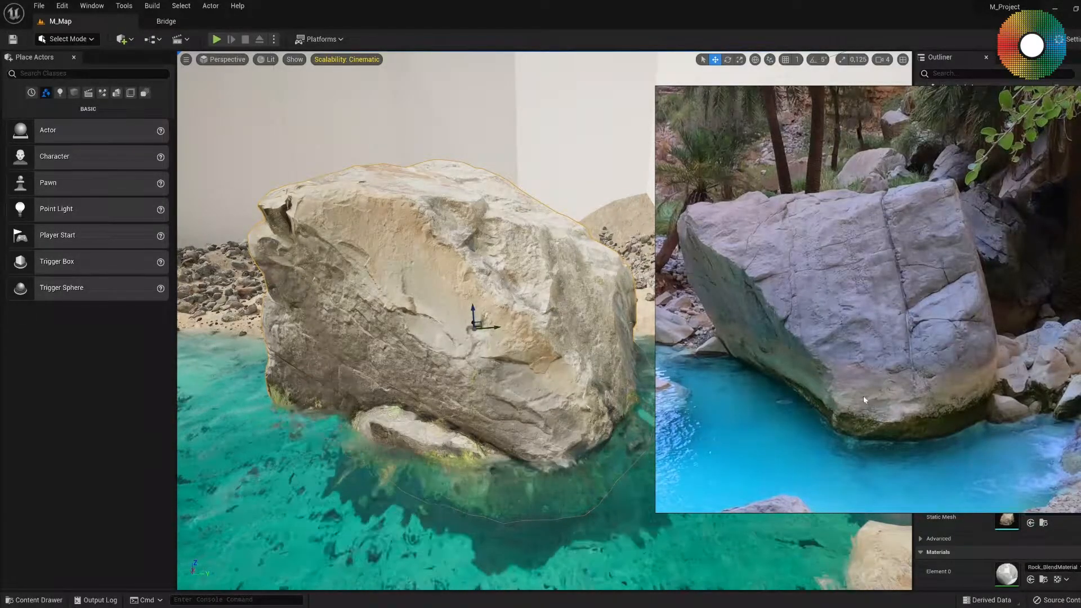
pyautogui.moveTo(495, 442); pyautogui.dragTo(473, 426, button='right')
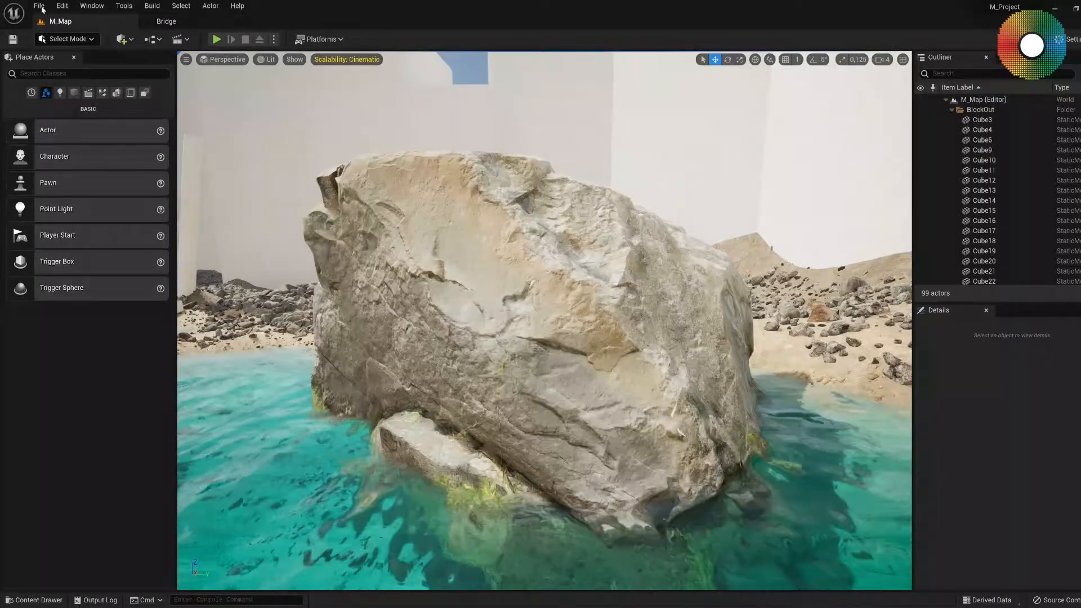
# Open the recent level TestLevel and bring its checkered floor plane into view.
pyautogui.click(40, 7)
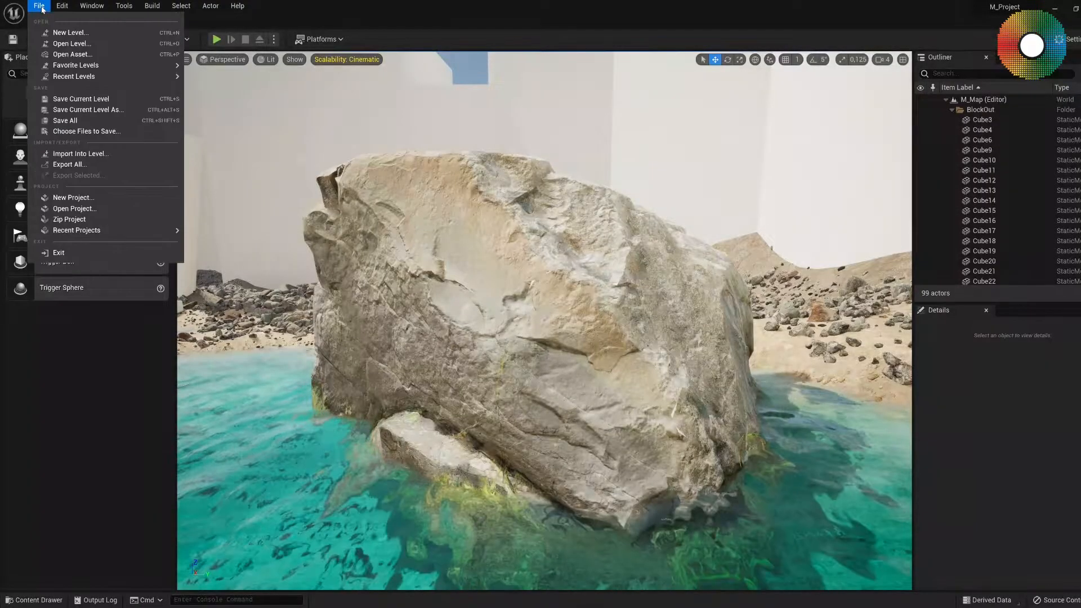
pyautogui.moveTo(72, 79)
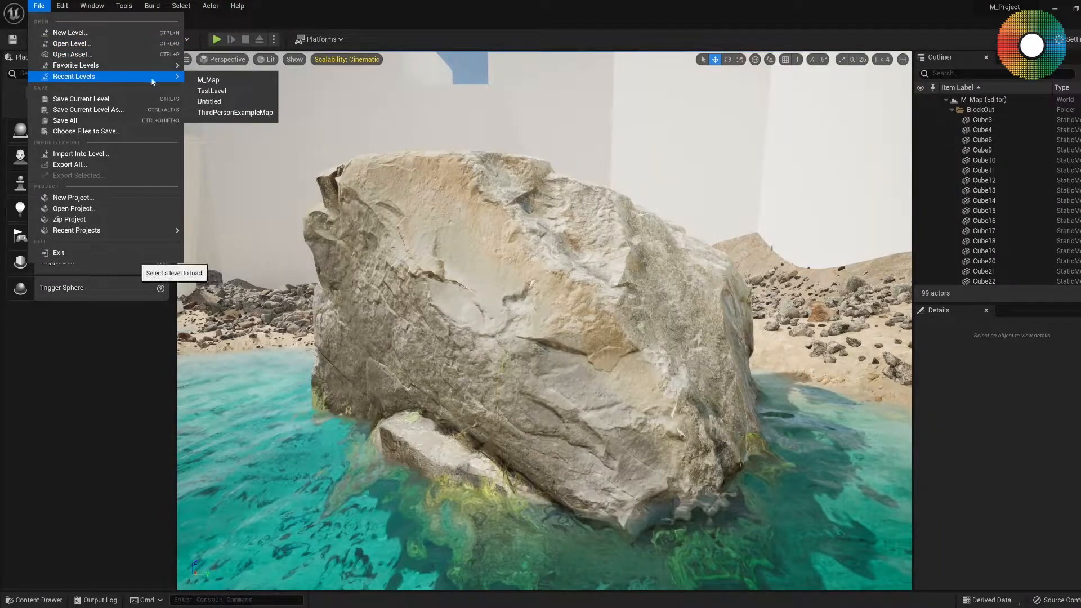
pyautogui.click(211, 91)
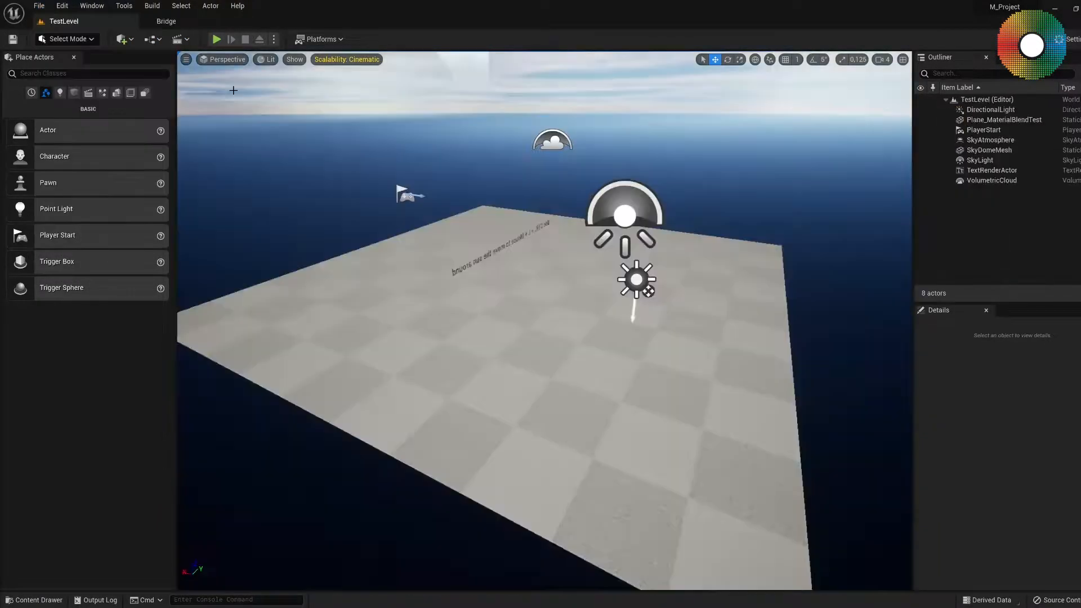
pyautogui.click(514, 381)
pyautogui.moveTo(569, 366)
pyautogui.mouseDown(button='middle')
pyautogui.moveTo(558, 376)
pyautogui.moveTo(570, 347)
pyautogui.mouseUp(button='middle')
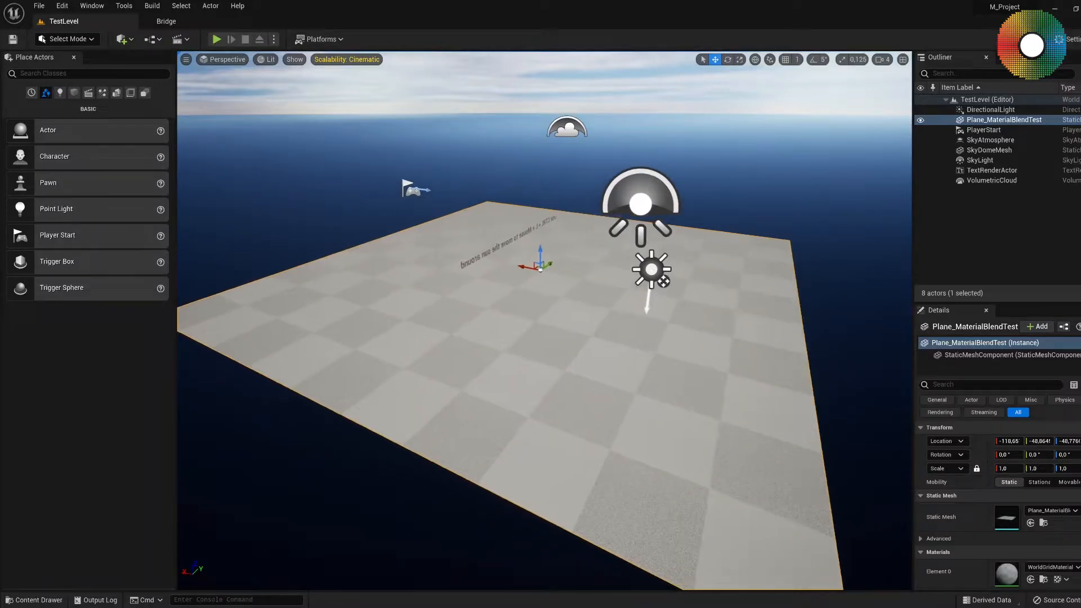
pyautogui.moveTo(569, 348); pyautogui.dragTo(549, 362, button='right')
pyautogui.press('w')
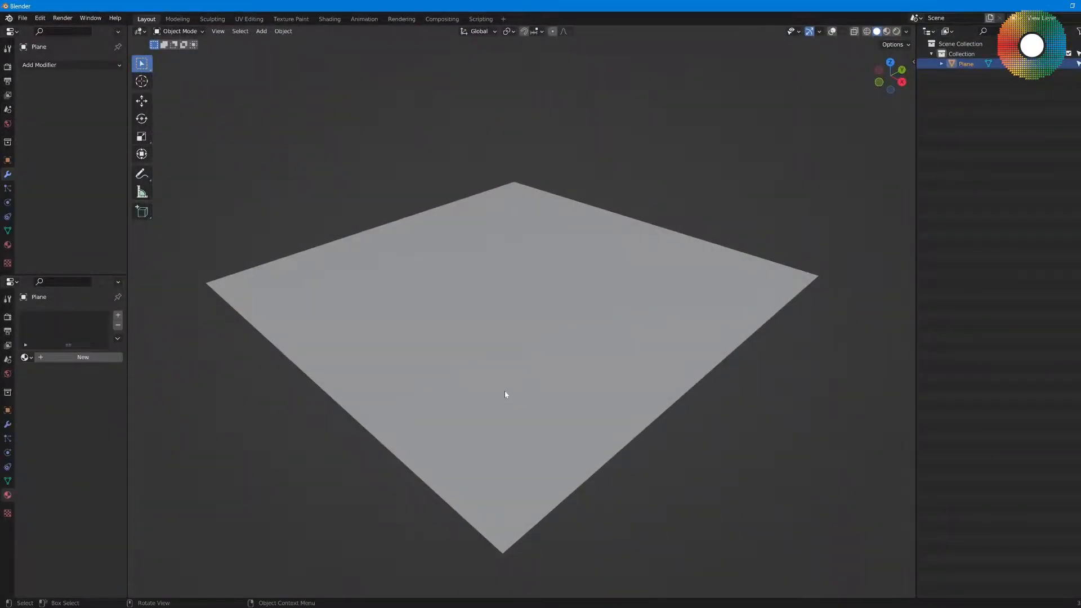
# Switch to Blender and turn on the viewport overlays for the plane.
pyautogui.hotkey('shift', 's')
pyautogui.moveTo(518, 390); pyautogui.dragTo(526, 393, button='middle')
pyautogui.click(831, 31)
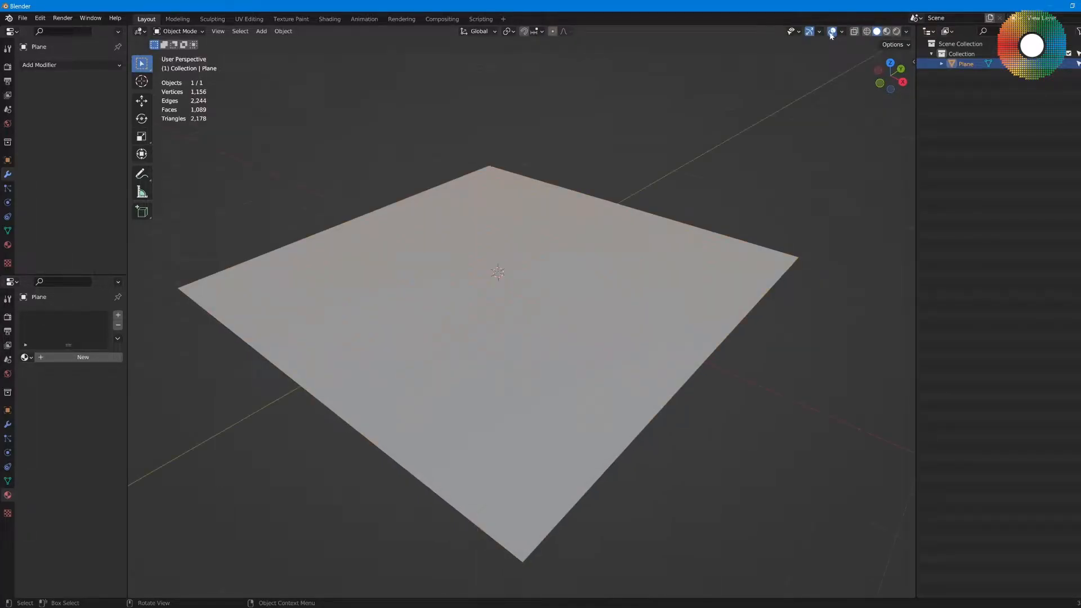
pyautogui.moveTo(564, 301); pyautogui.dragTo(574, 280, button='middle')
pyautogui.moveTo(535, 318); pyautogui.dragTo(539, 326, button='middle')
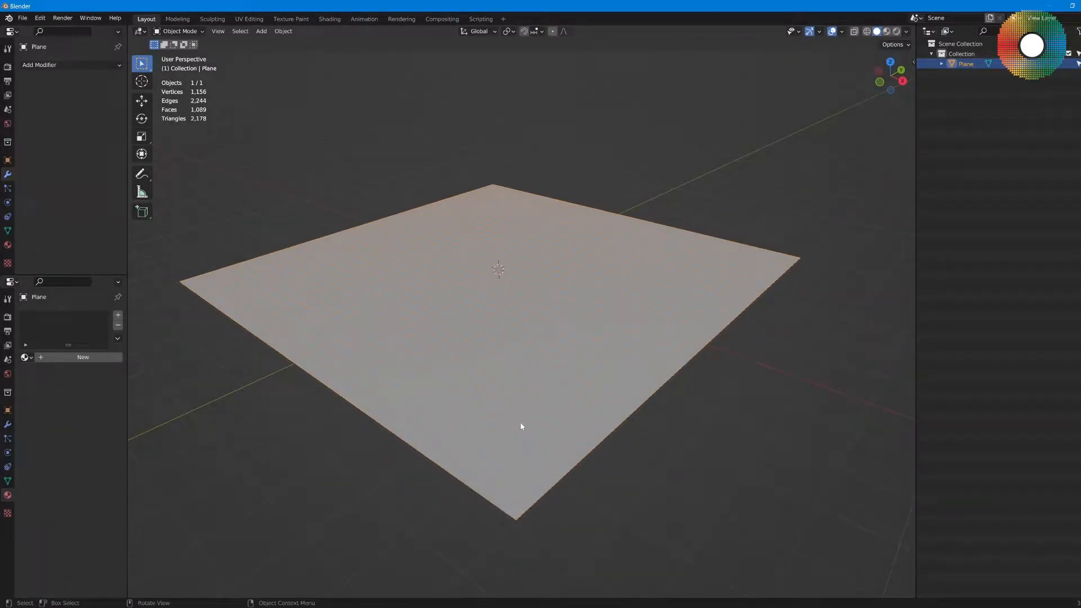
# Put the plane into Edit Mode and examine its vertex grid.
pyautogui.hotkey('ctrl', 'Tab')
pyautogui.click(482, 335)
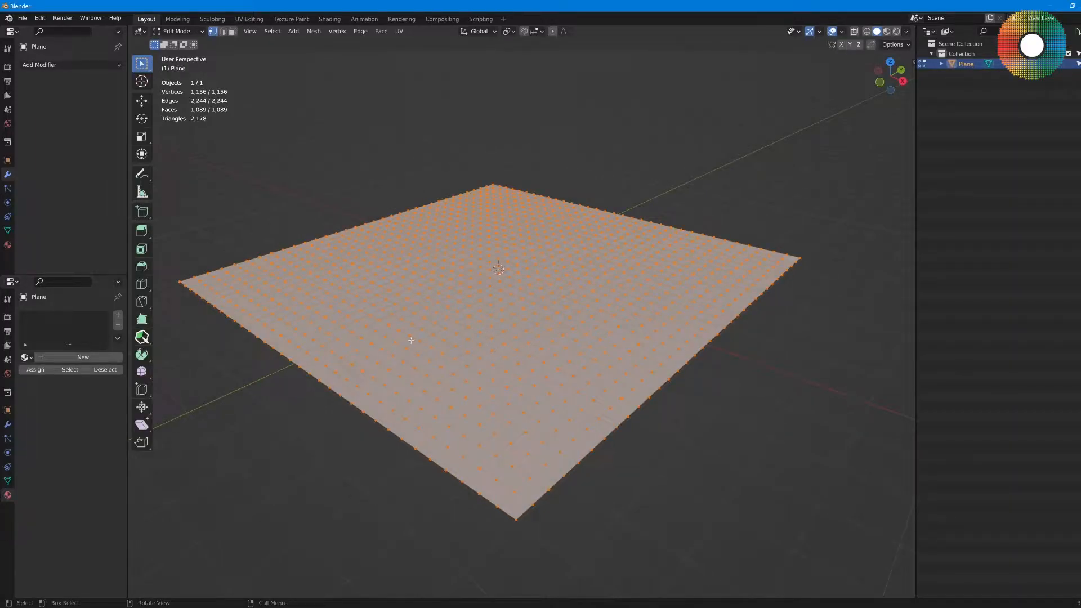
pyautogui.moveTo(427, 343); pyautogui.dragTo(454, 346, button='middle')
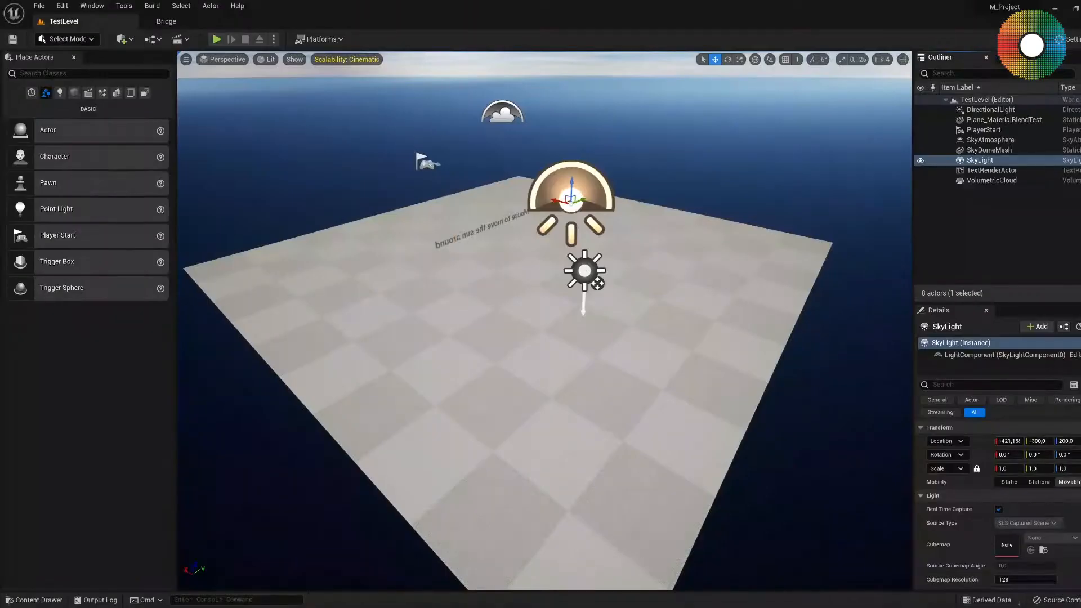
# Switch to Quixel Bridge in Unreal Editor and look over the online surface categories.
pyautogui.click(169, 22)
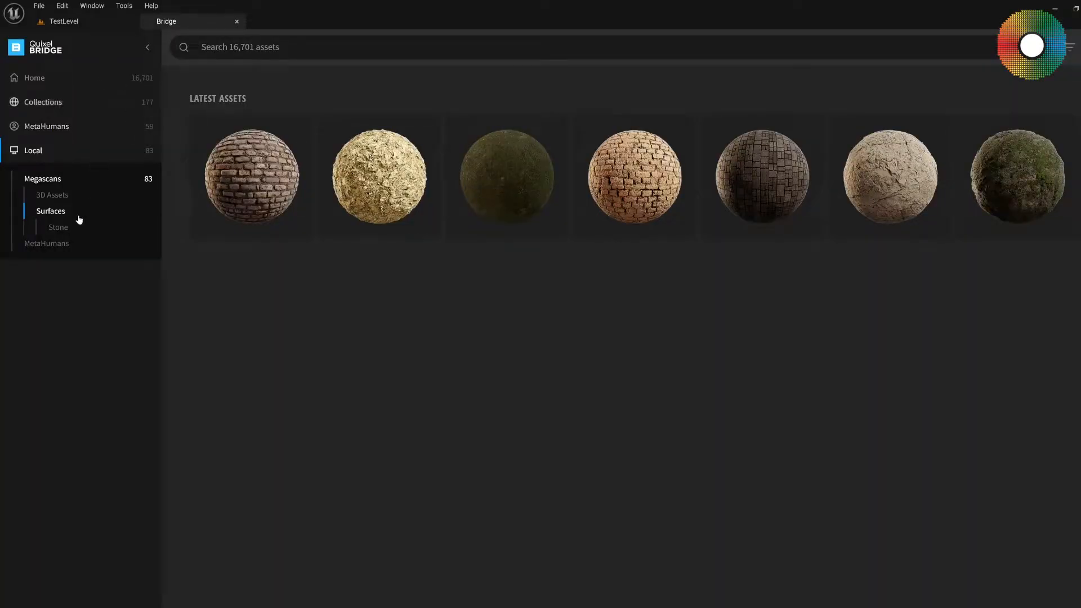
pyautogui.click(40, 78)
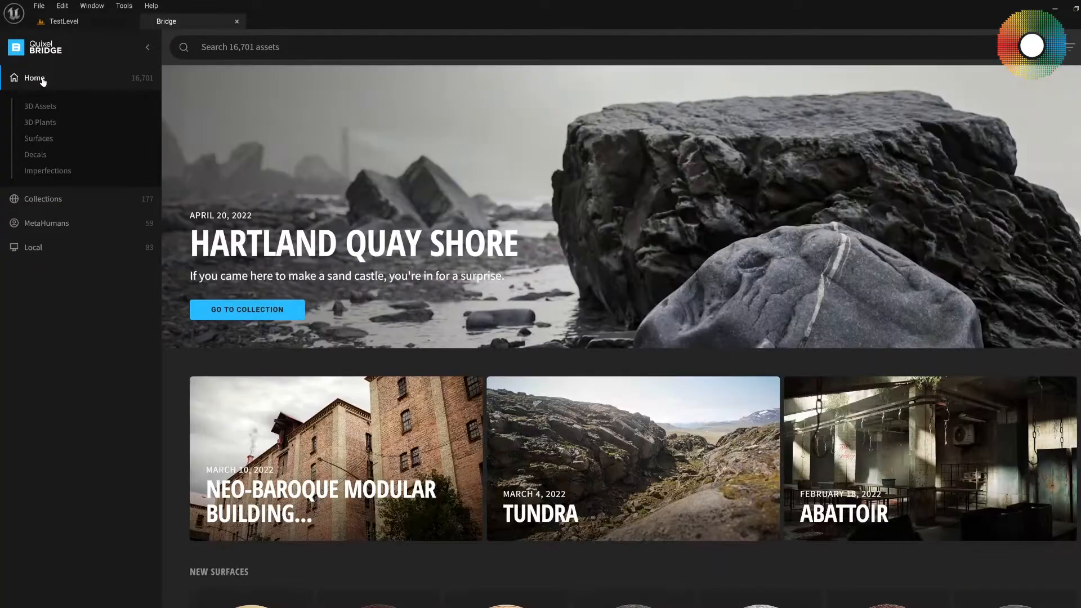
pyautogui.click(41, 139)
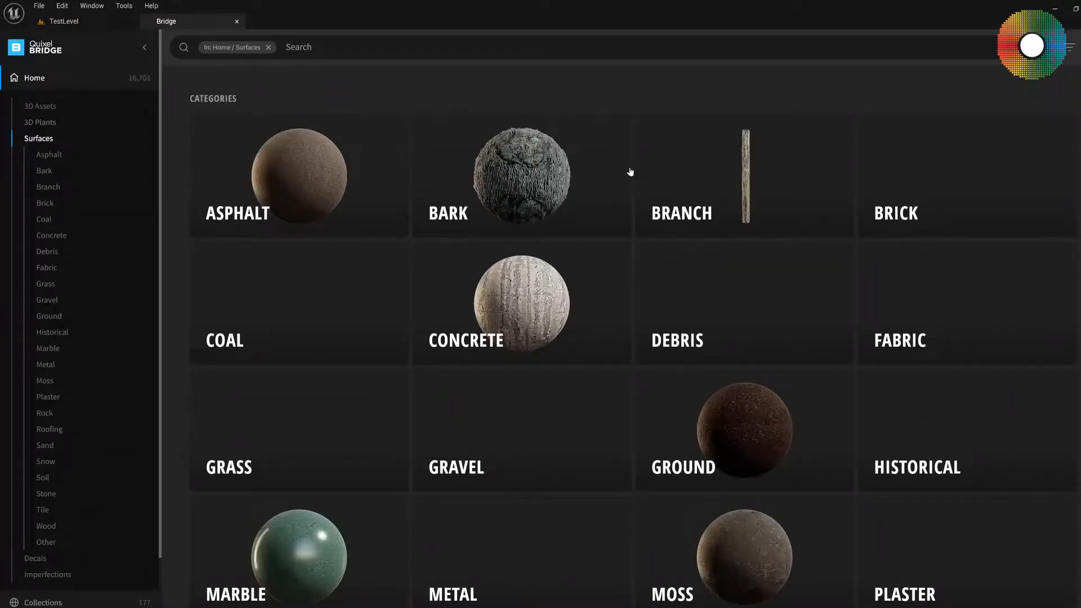
pyautogui.click(33, 79)
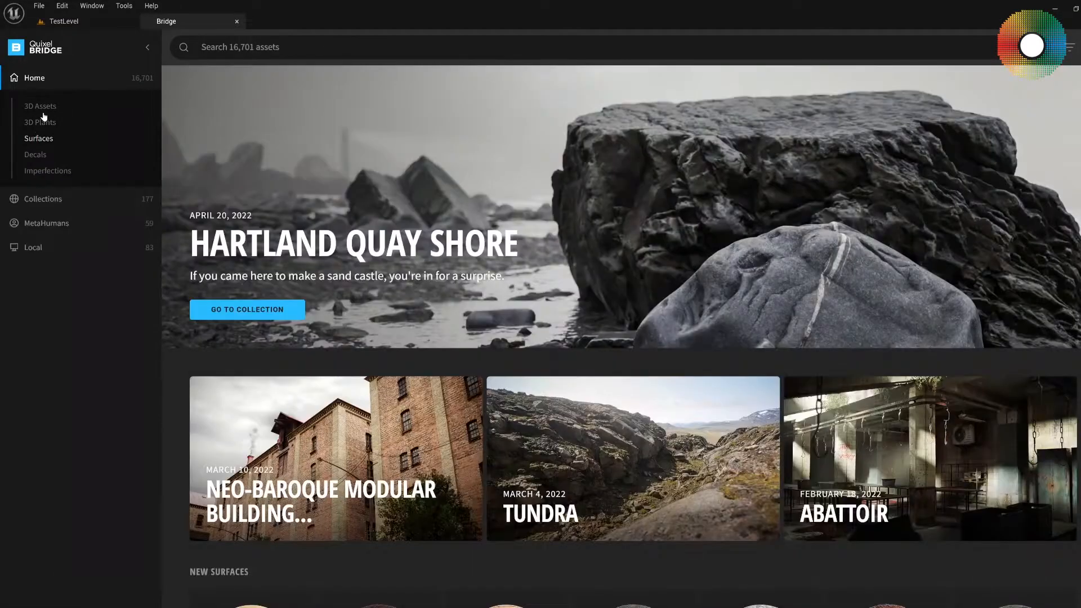
# Show the locally downloaded Megascans surfaces and open the details of the Cobblestone surface.
pyautogui.click(44, 247)
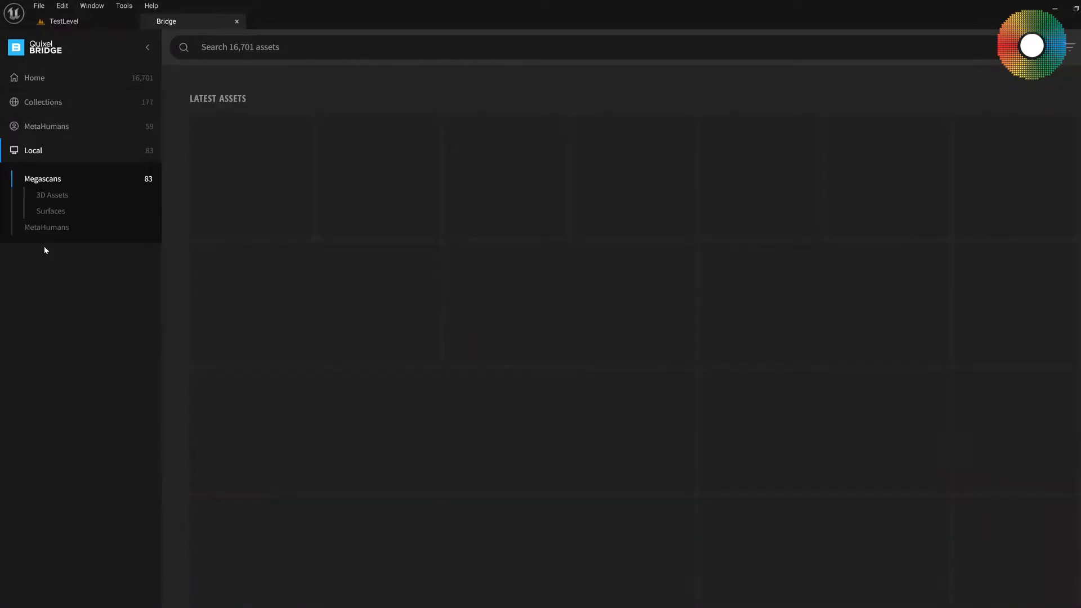
pyautogui.click(50, 211)
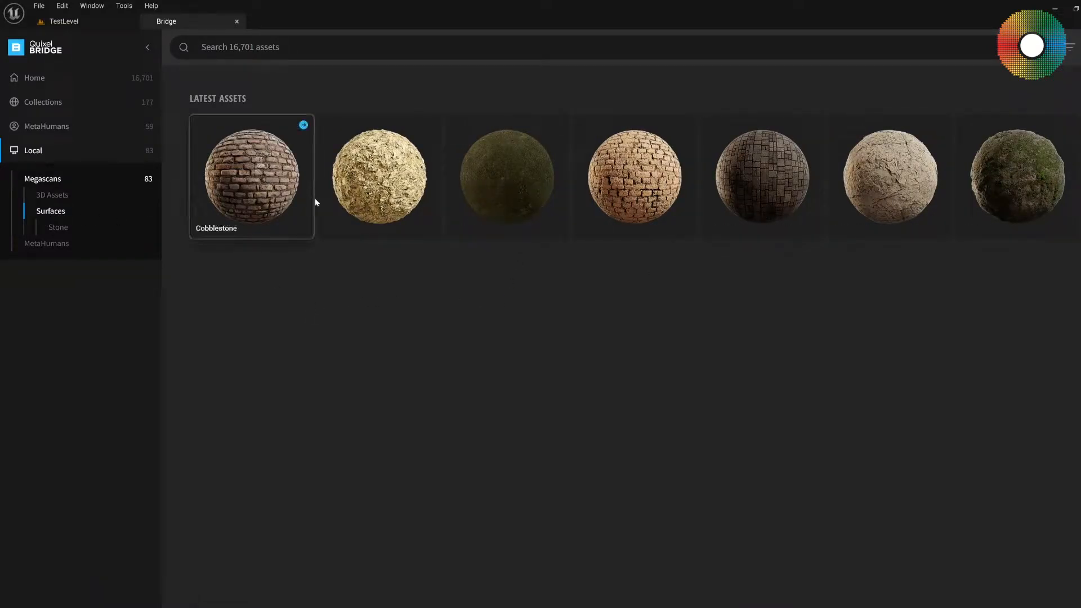
pyautogui.click(259, 186)
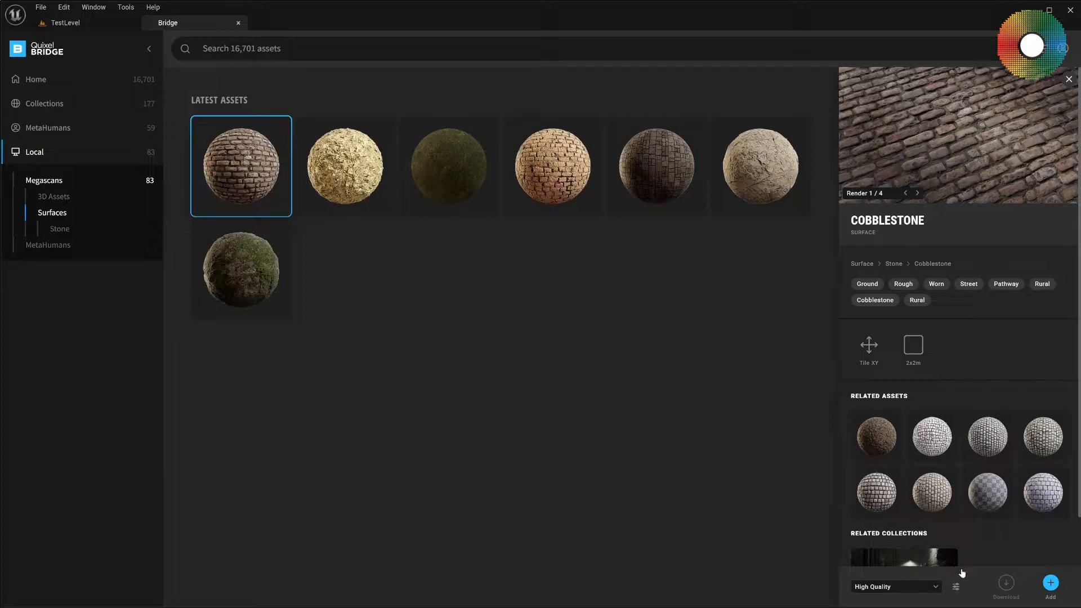
# Open the Megascans import settings with the material blend options and move their window off the Bridge view.
pyautogui.click(956, 587)
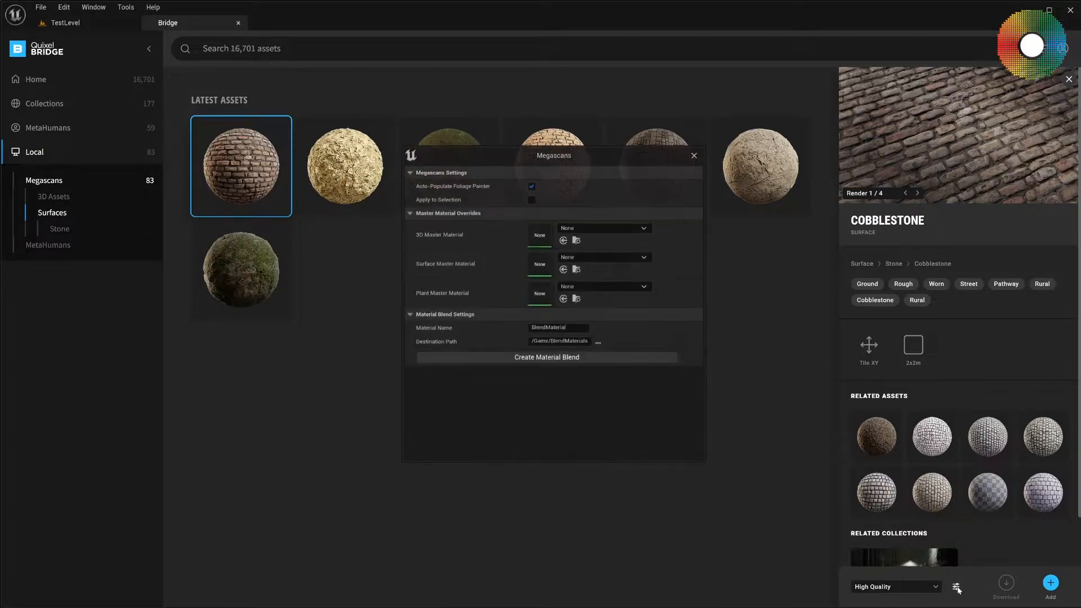
pyautogui.moveTo(609, 154); pyautogui.dragTo(534, 268)
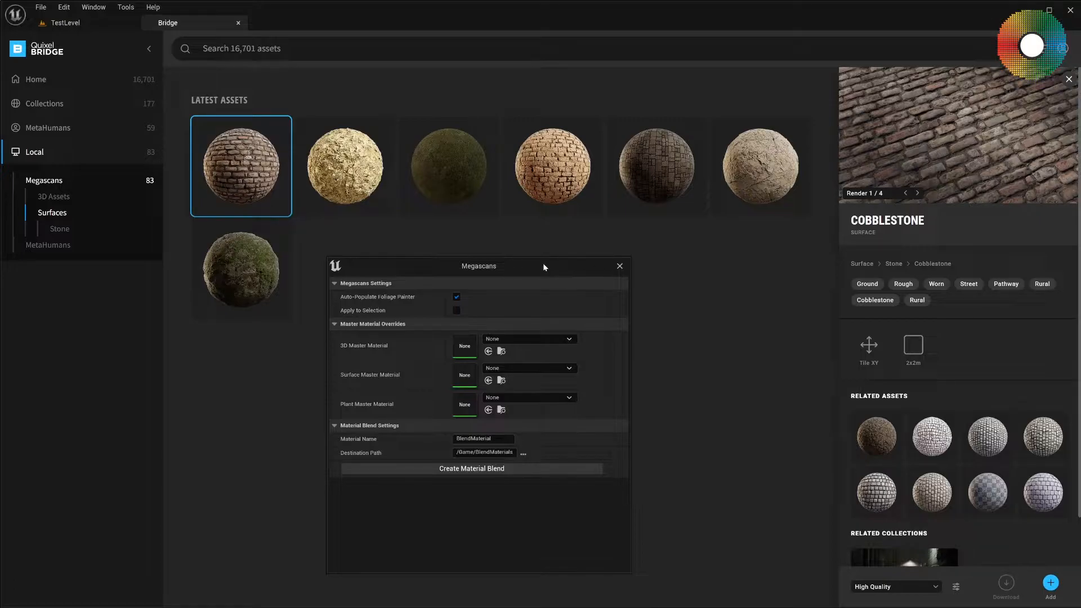
pyautogui.moveTo(544, 267); pyautogui.dragTo(0, 264)
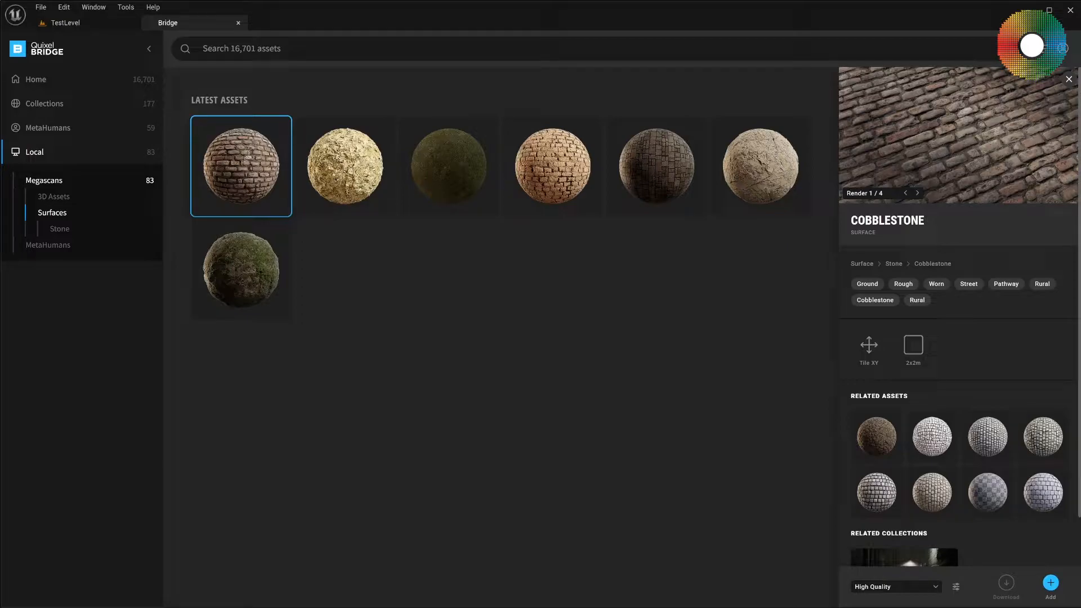
pyautogui.click(84, 25)
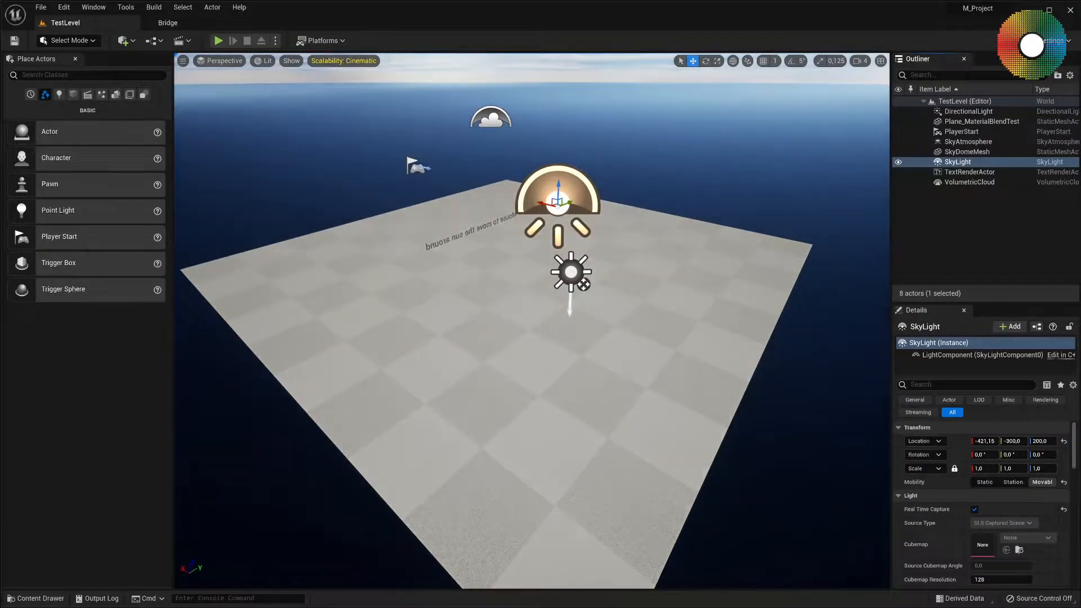
pyautogui.click(175, 23)
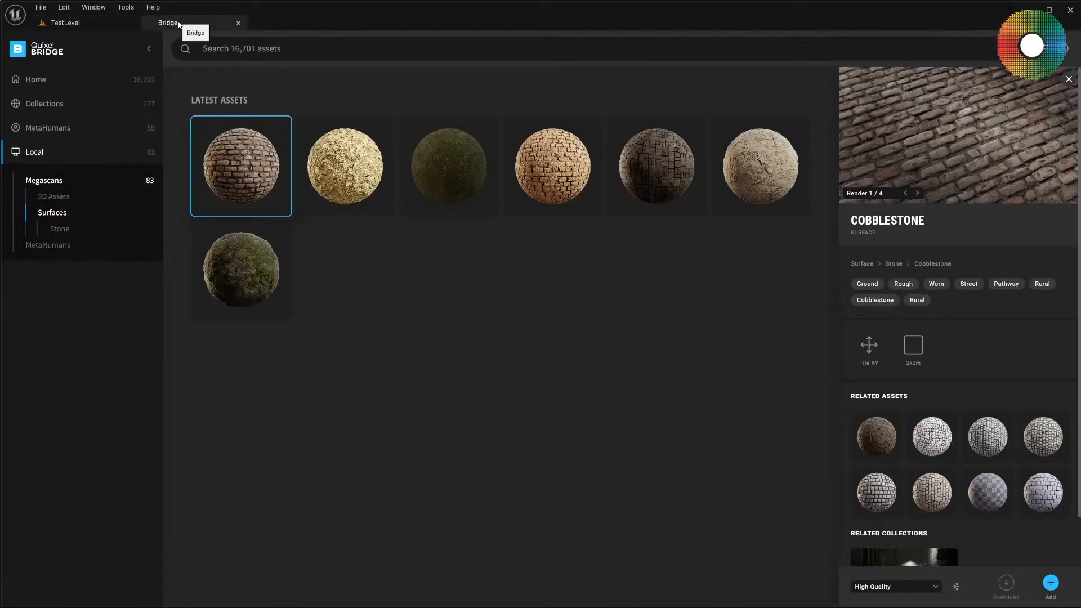
pyautogui.moveTo(264, 184)
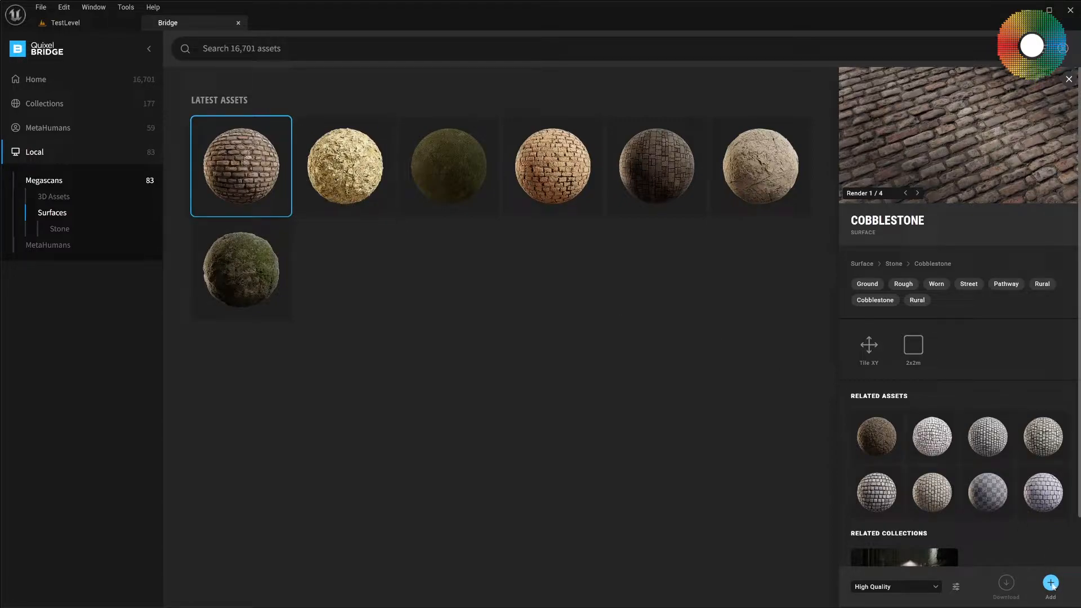
# Return to TestLevel, browse to the project's Megascans folder and filter its assets to Material Instance.
pyautogui.moveTo(280, 131)
pyautogui.click(110, 27)
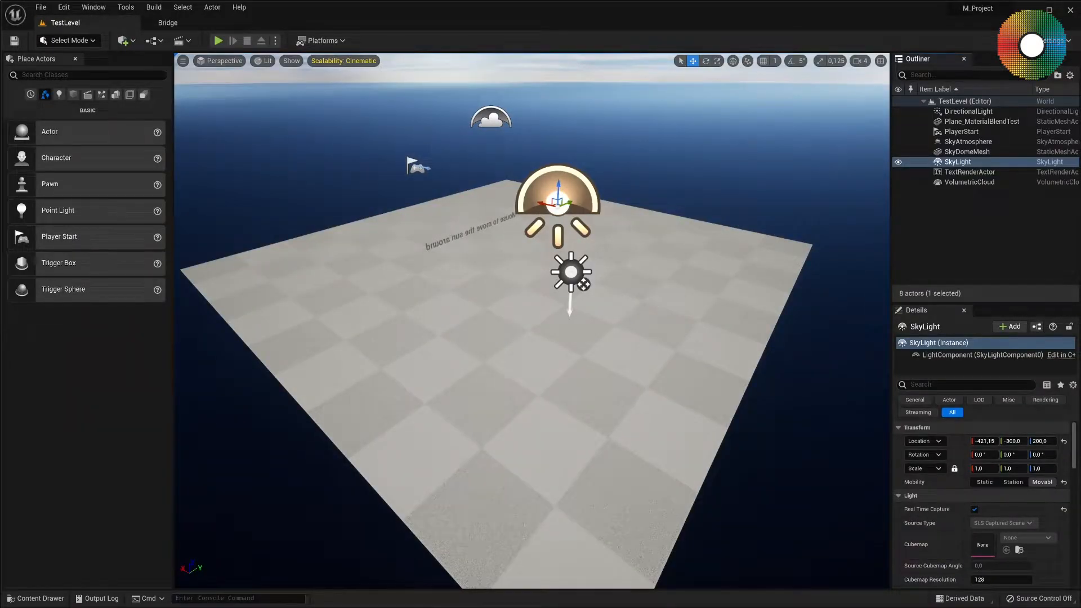
pyautogui.hotkey('ctrl', 'space')
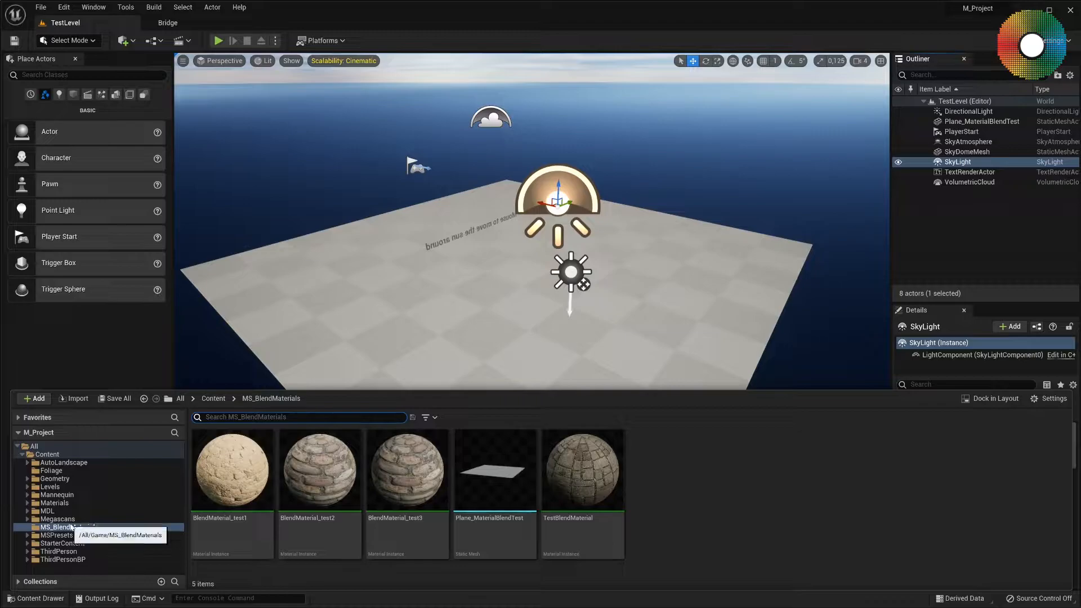
pyautogui.click(55, 520)
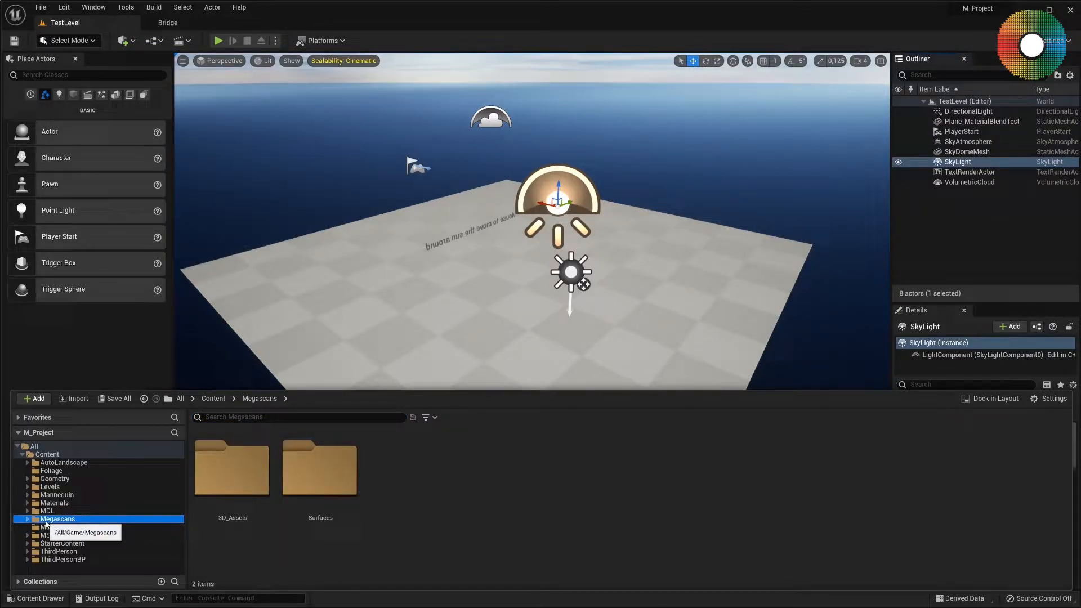
pyautogui.click(426, 417)
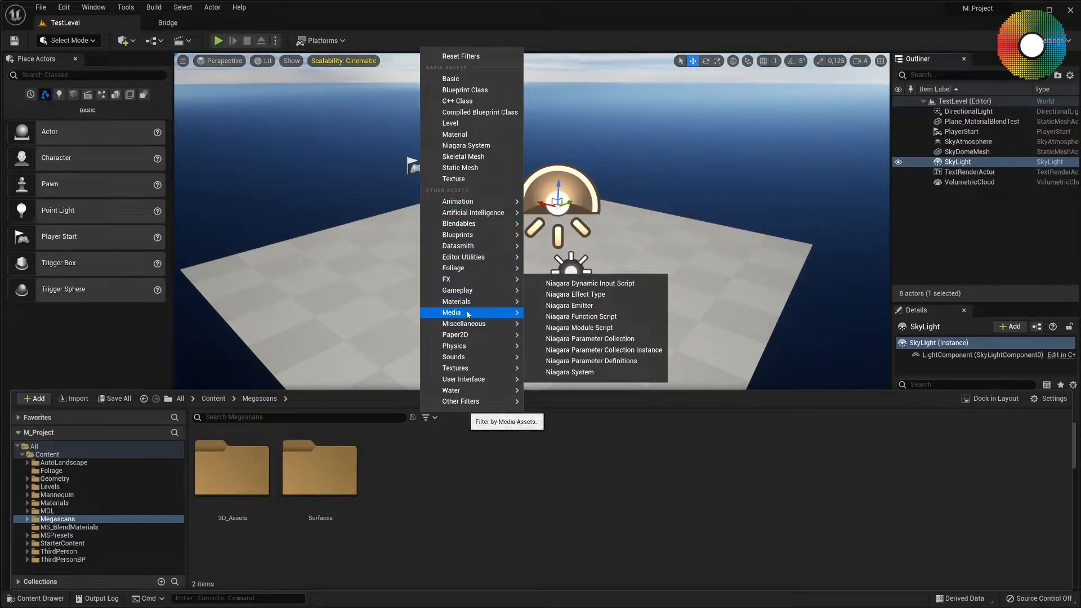
pyautogui.moveTo(470, 303)
pyautogui.click(565, 328)
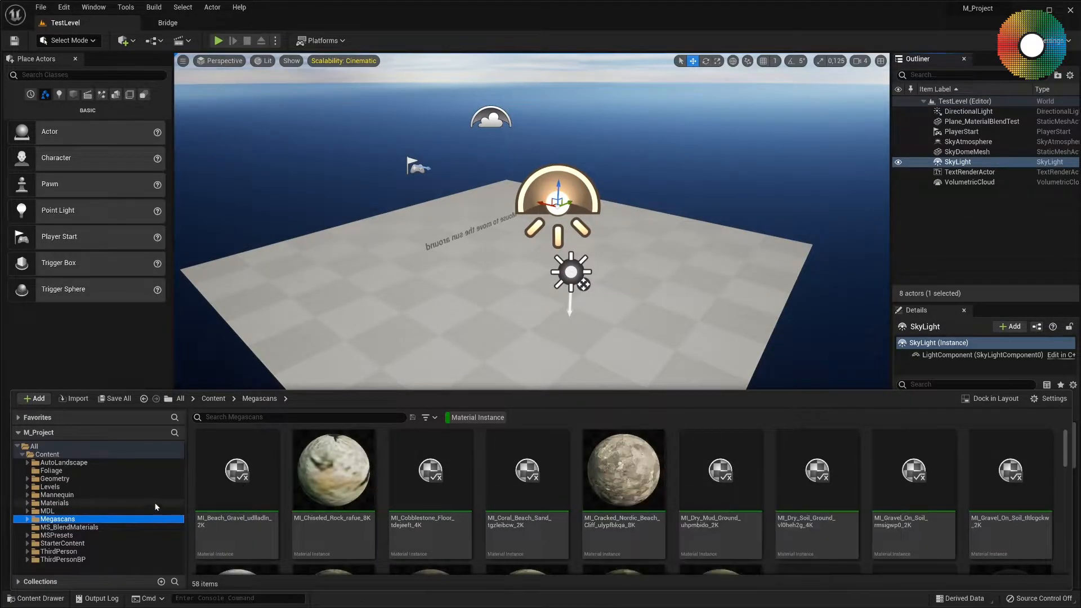
# Narrow the Material Instance listing to the Surfaces folder inside Megascans and look through it.
pyautogui.click(27, 519)
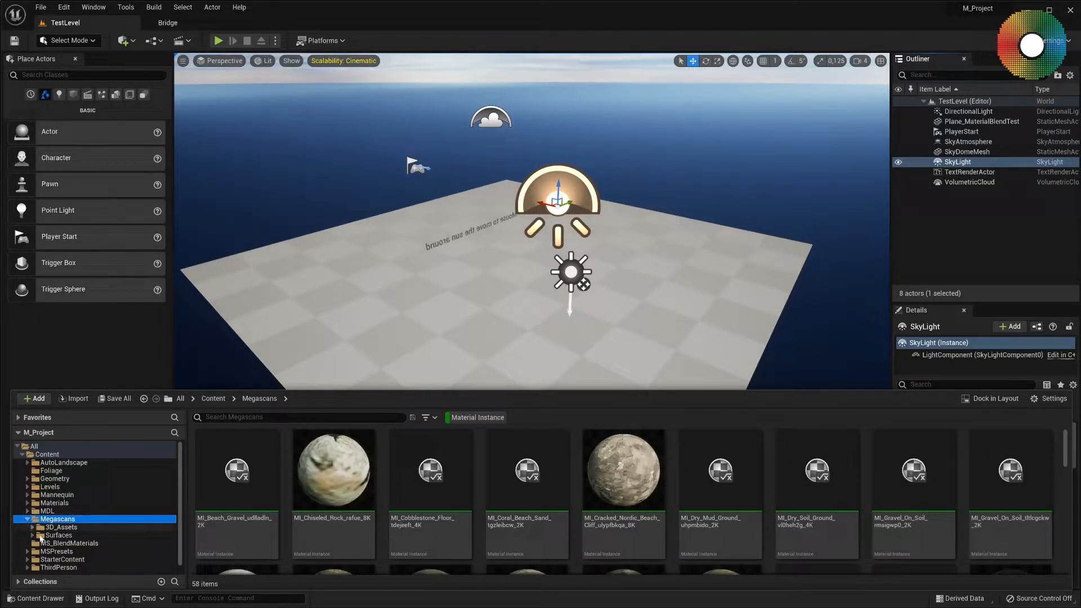
pyautogui.click(62, 535)
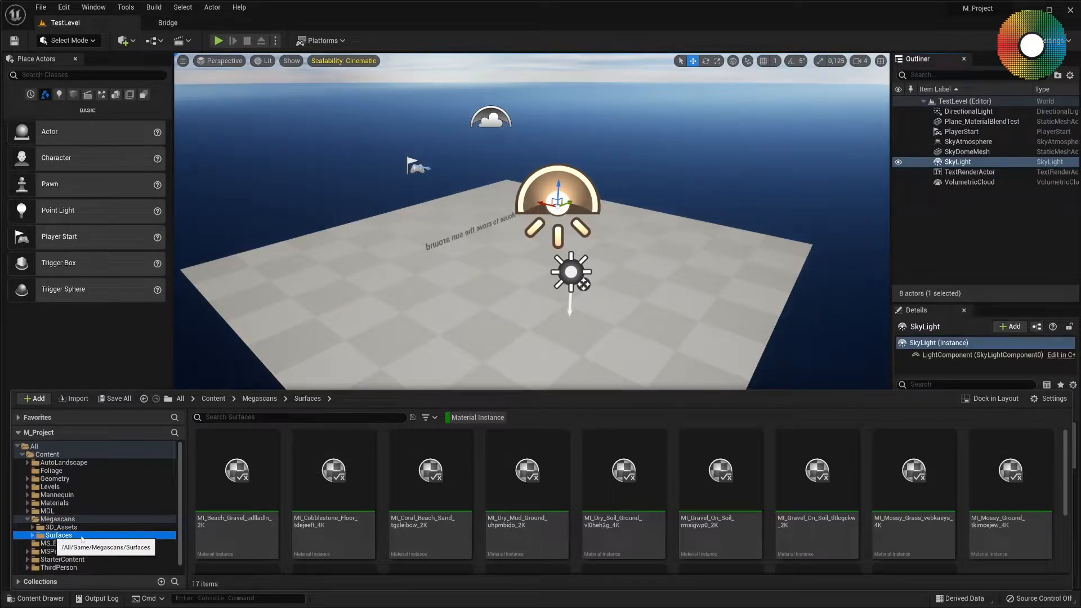
pyautogui.scroll(-3, 605, 498)
pyautogui.scroll(3, 607, 498)
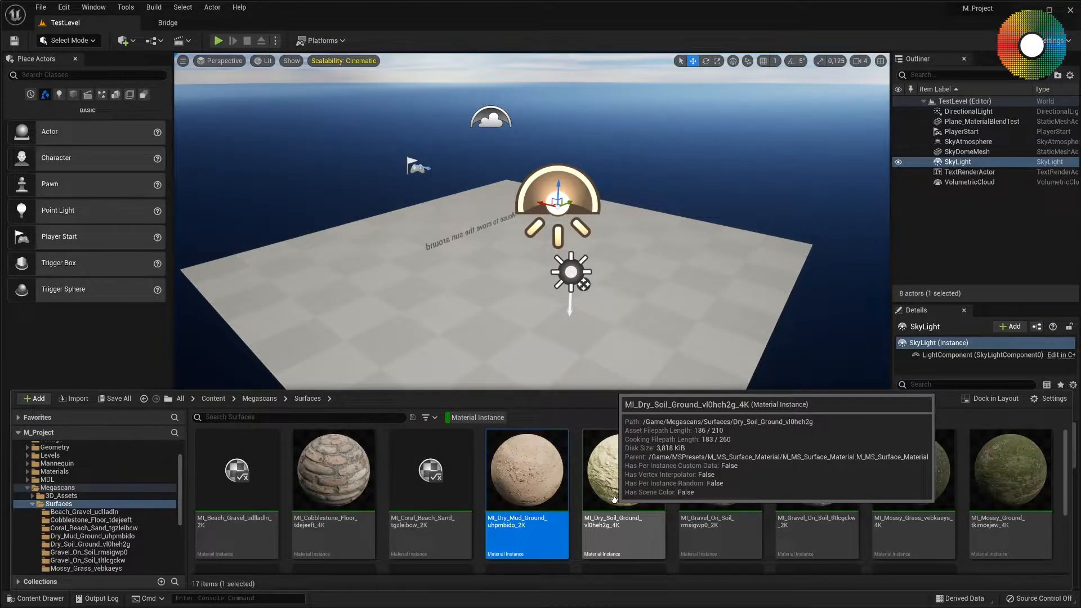
# Select the Cobblestone_Floor, Mossy_Grass and Dry_Soil_Ground material instances together, and bring the Megascans settings window over the viewport.
pyautogui.click(330, 476)
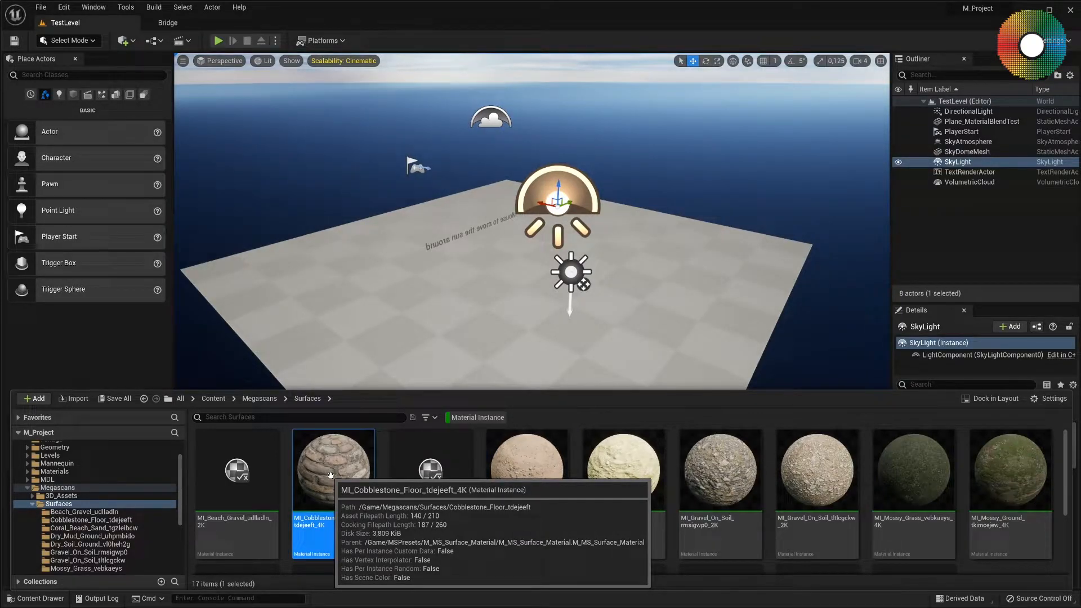
pyautogui.keyDown('ctrl'); pyautogui.click(919, 472); pyautogui.keyUp('ctrl')
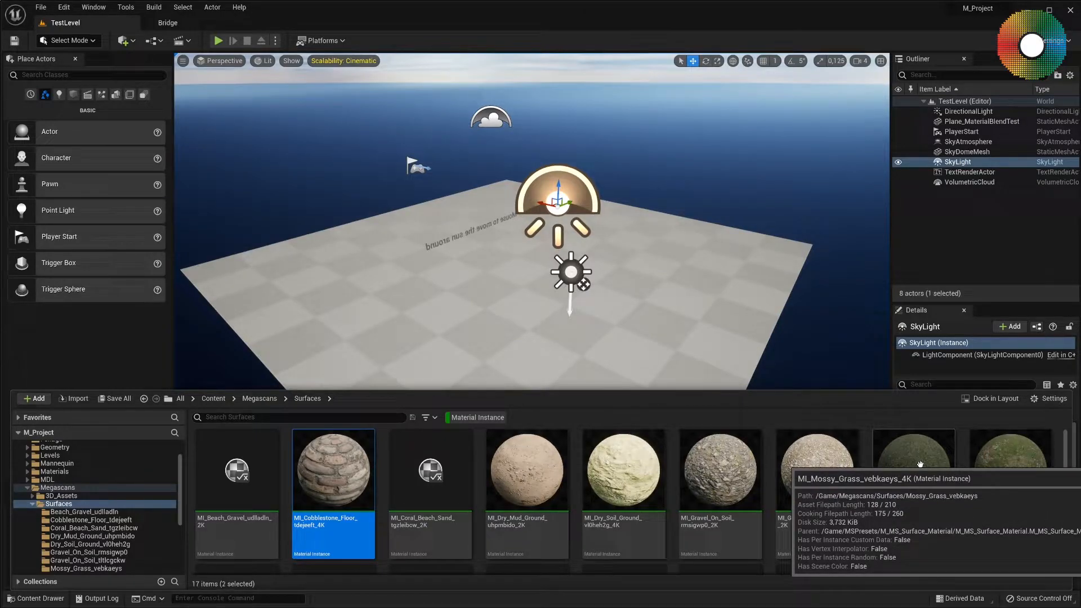
pyautogui.keyDown('ctrl'); pyautogui.click(620, 472); pyautogui.keyUp('ctrl')
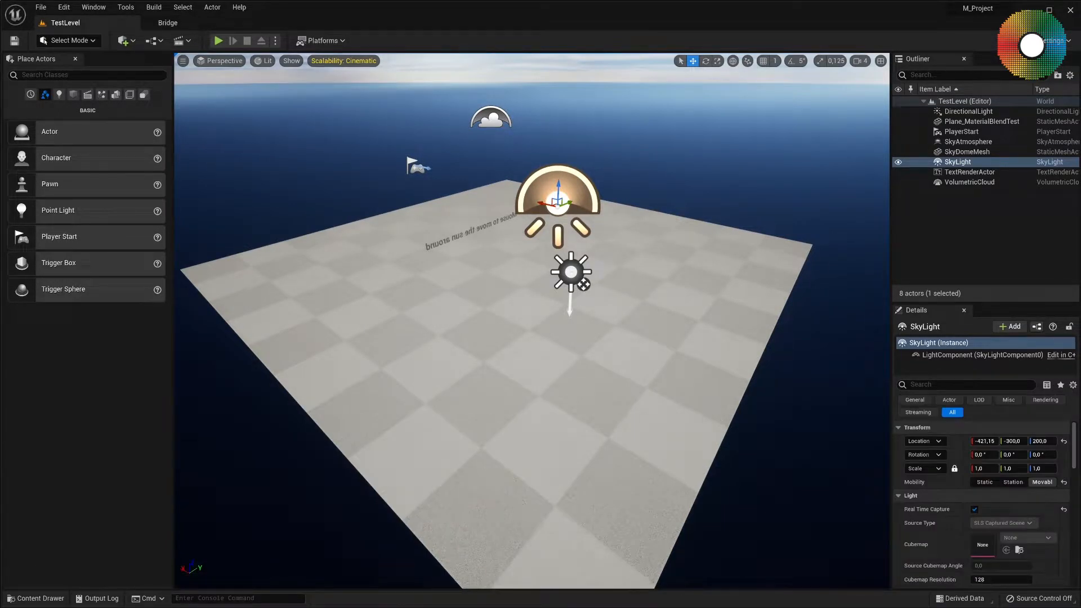
pyautogui.moveTo(389, 271); pyautogui.dragTo(463, 236)
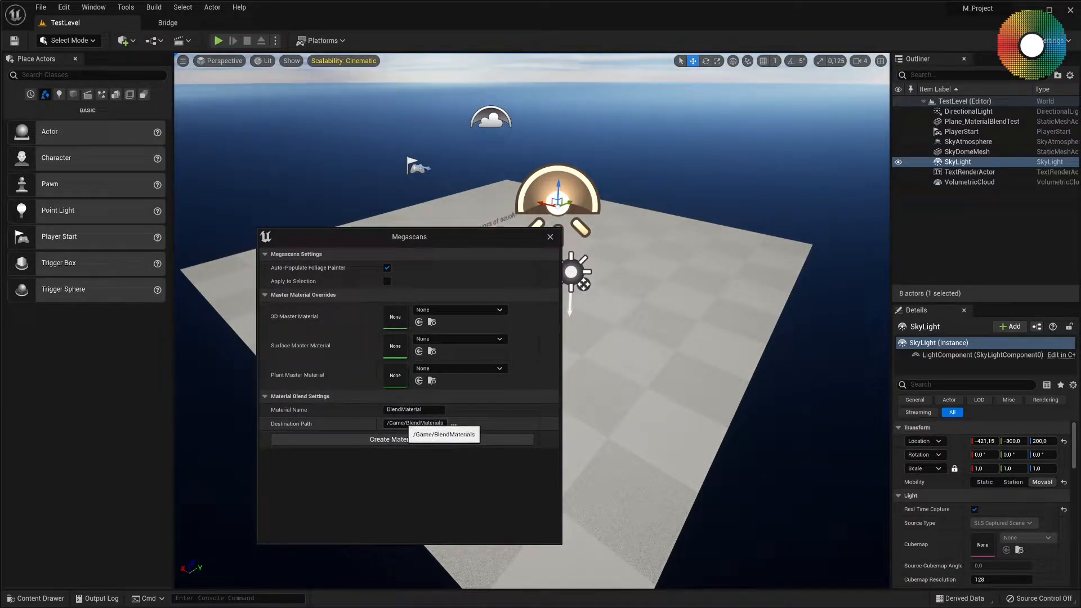
# Name the blend material BlendMaterial_TestBlending in the Megascans blend settings and create the material blend.
pyautogui.doubleClick(425, 422)
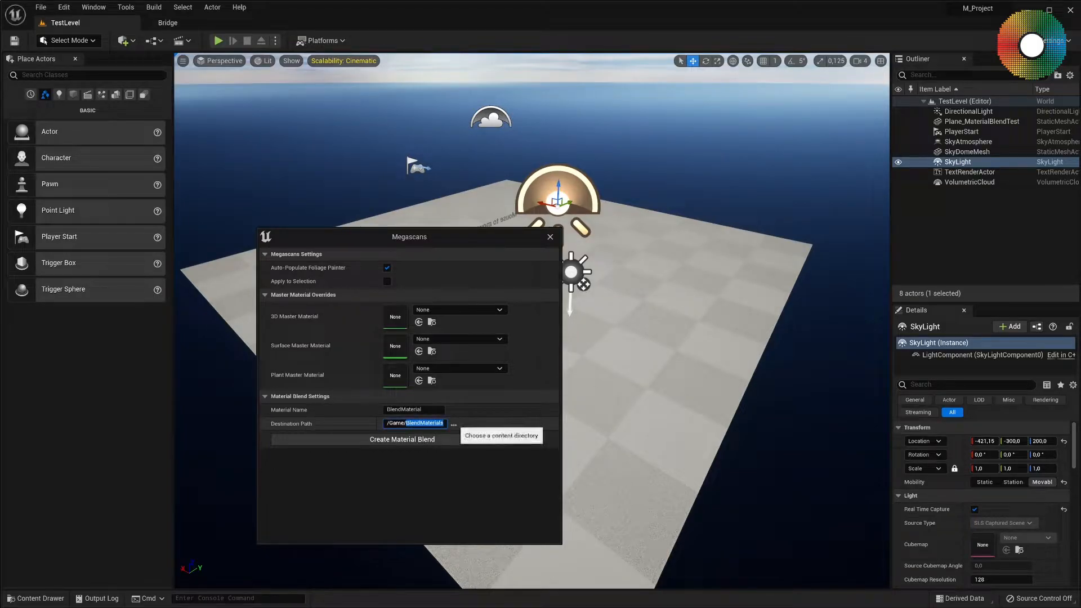
pyautogui.click(426, 410)
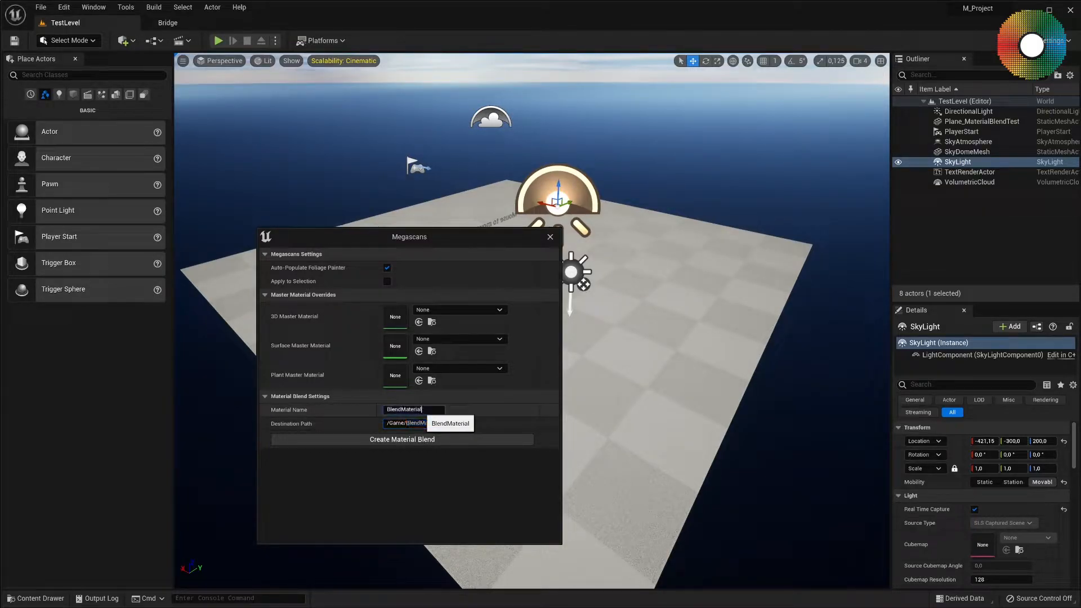
pyautogui.hotkey('ctrl', 'a')
pyautogui.press('BackSpace')
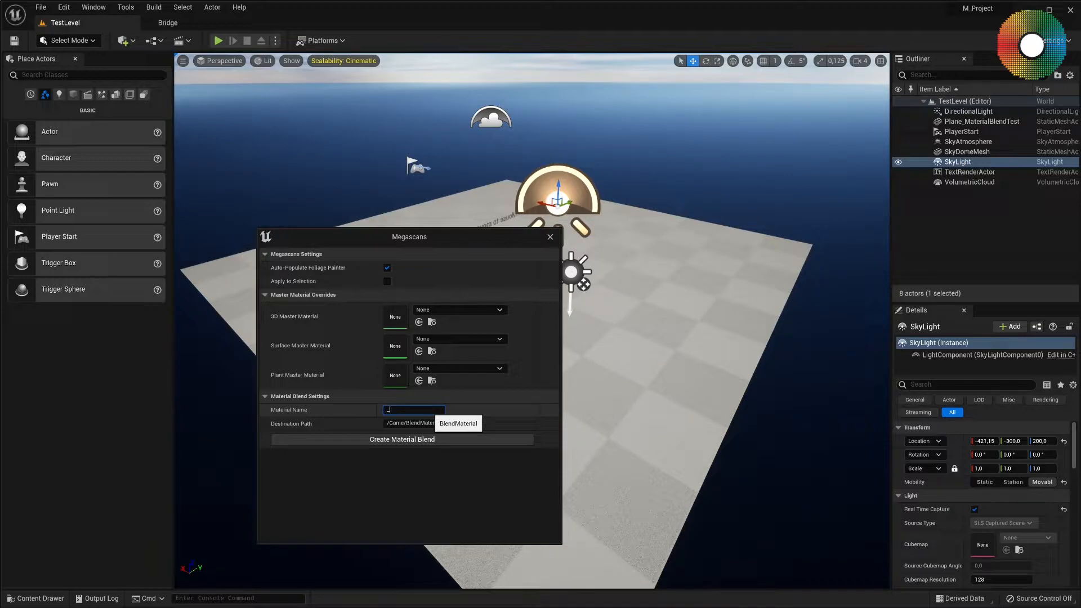
pyautogui.write('BlendMaterial_TestBlending')
pyautogui.click(422, 438)
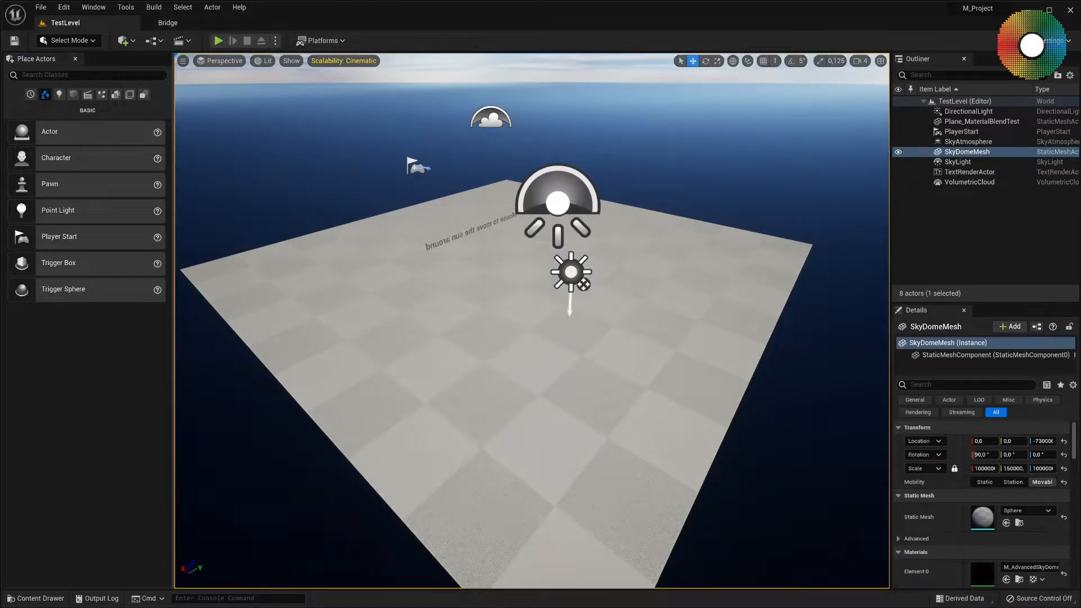
# Open BlendMaterial_TestBlending from the MS_BlendMaterials folder and place its editor window over the viewport.
pyautogui.click(36, 598)
pyautogui.scroll(-5, 73, 523)
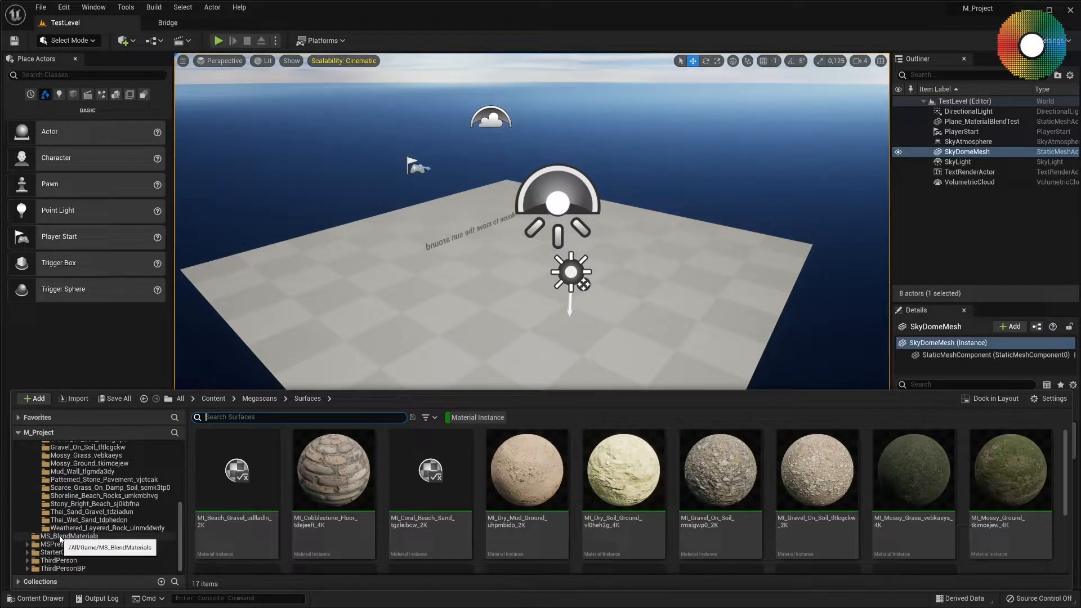
pyautogui.click(72, 538)
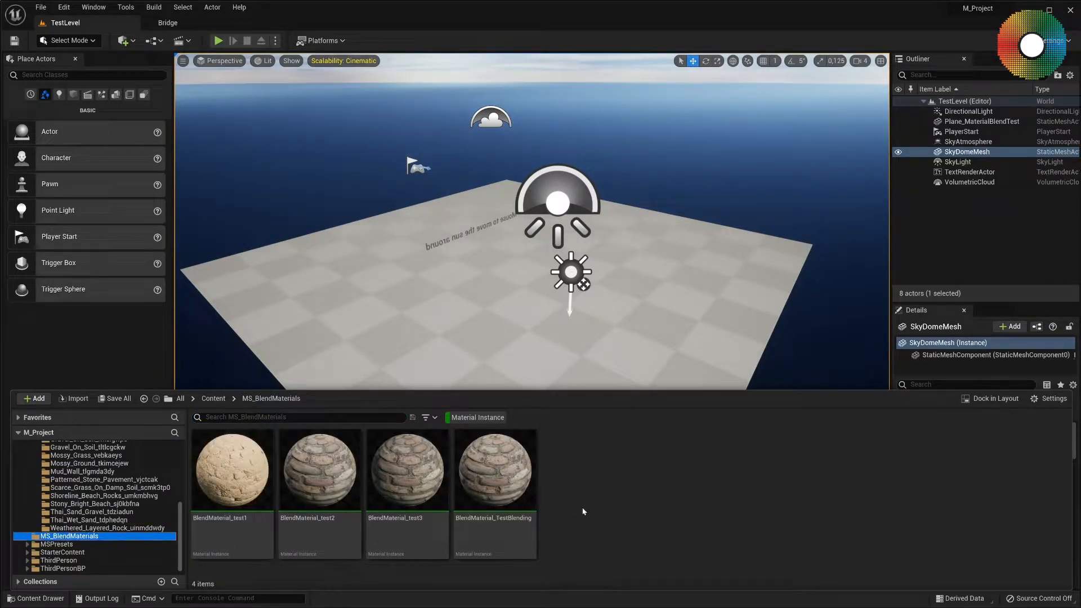
pyautogui.click(509, 477)
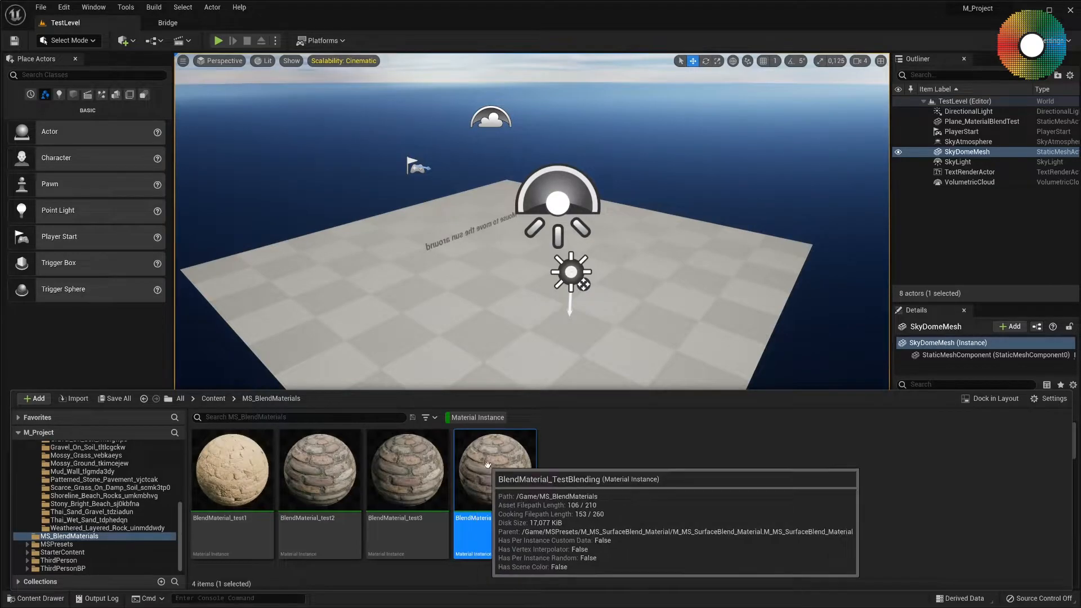
pyautogui.hotkey('ctrl', 'space')
pyautogui.moveTo(0, 121); pyautogui.dragTo(856, 34)
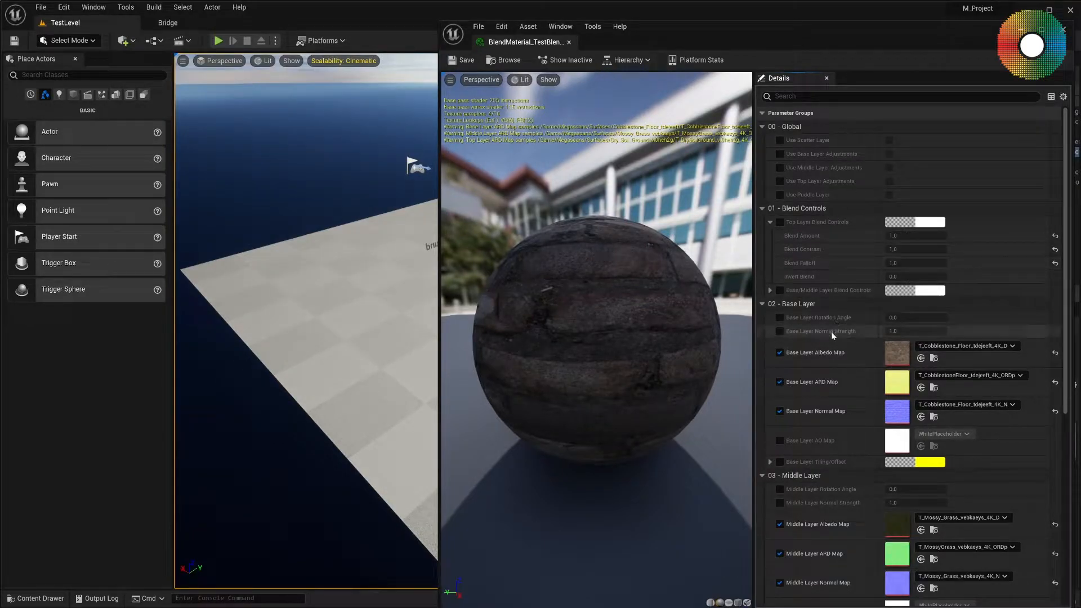
# Examine the material instance's blend controls and the texture maps assigned to its Base, Middle and Top Layer groups.
pyautogui.scroll(-3, 832, 334)
pyautogui.scroll(1, 832, 335)
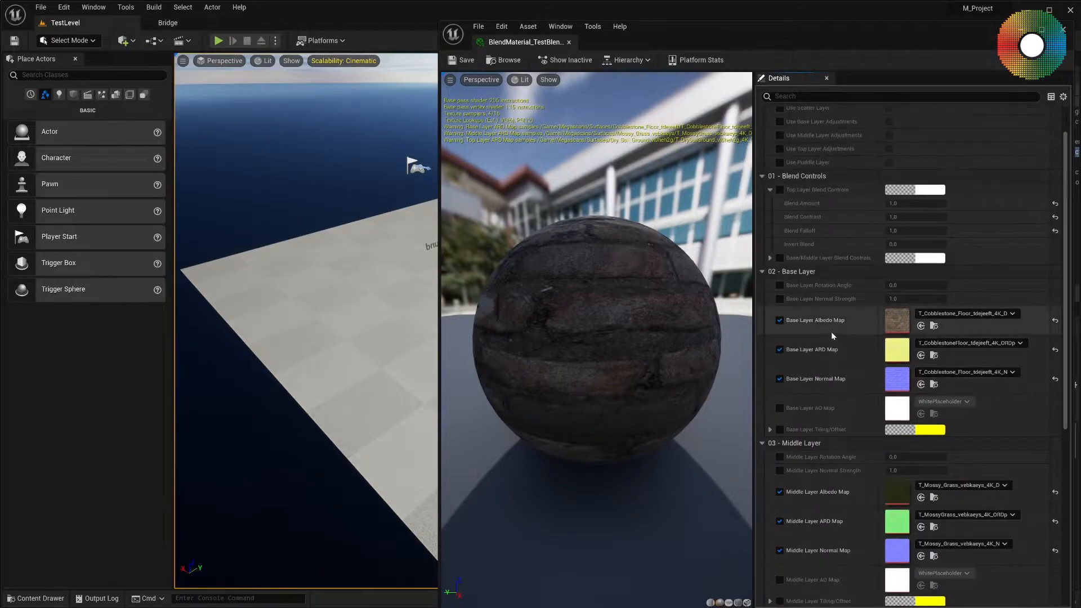
pyautogui.scroll(-2, 832, 334)
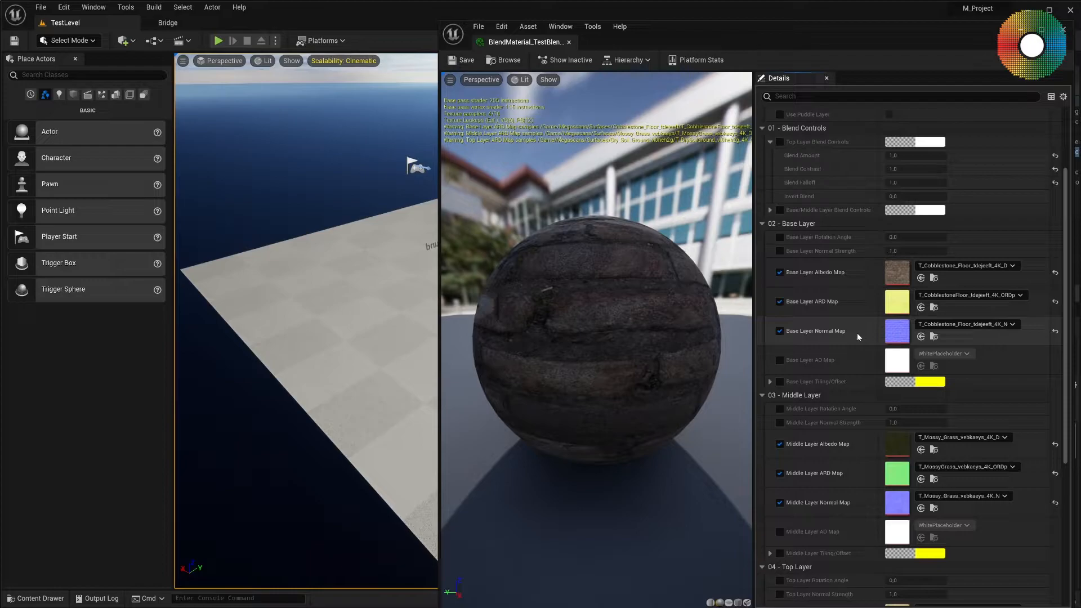
pyautogui.scroll(-2, 857, 336)
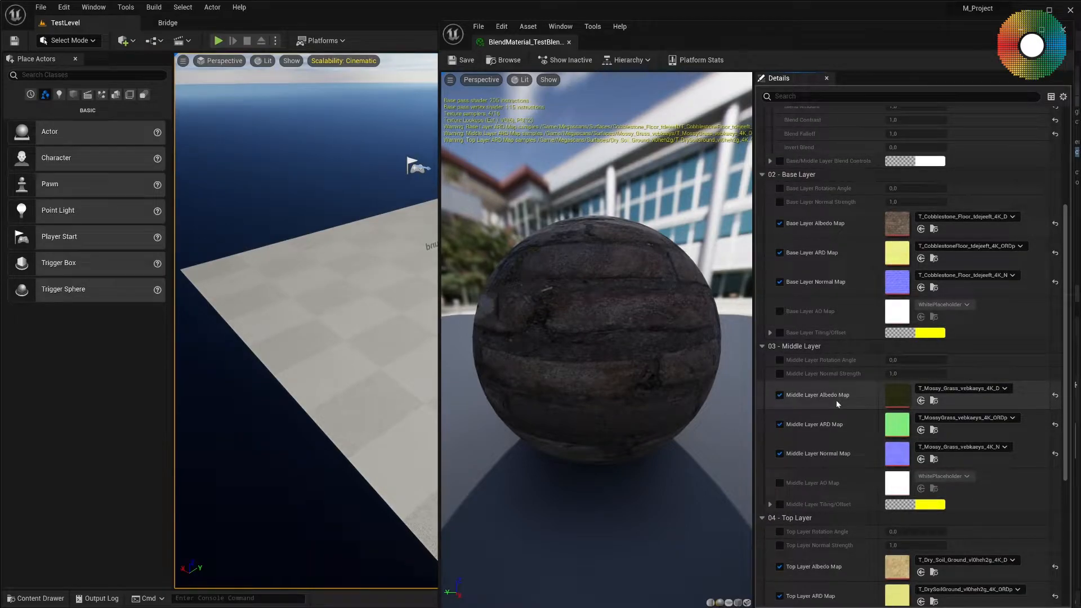
pyautogui.scroll(-5, 822, 461)
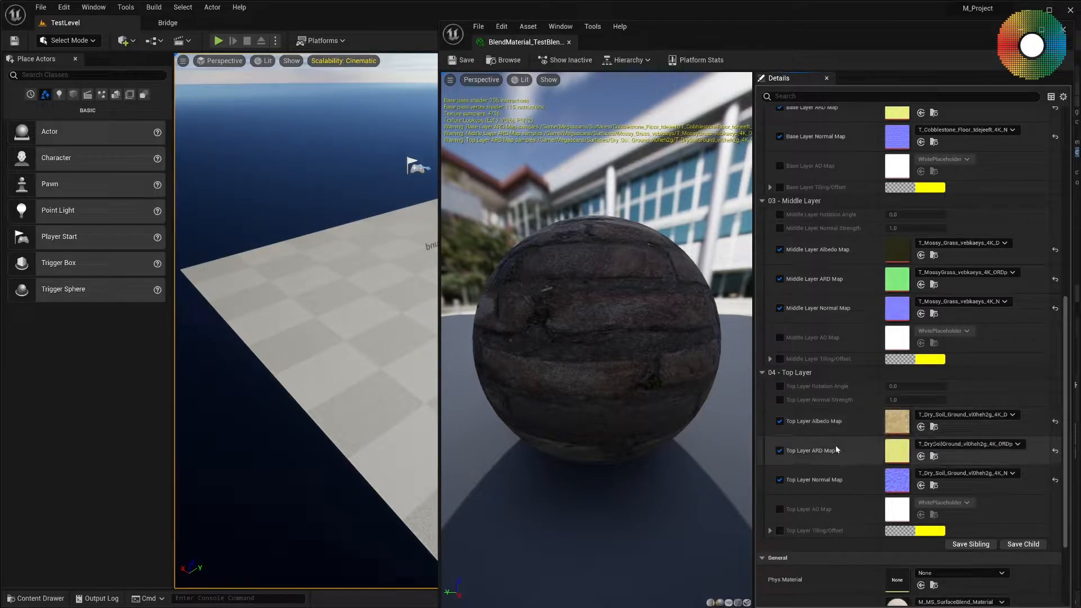
pyautogui.scroll(10, 839, 456)
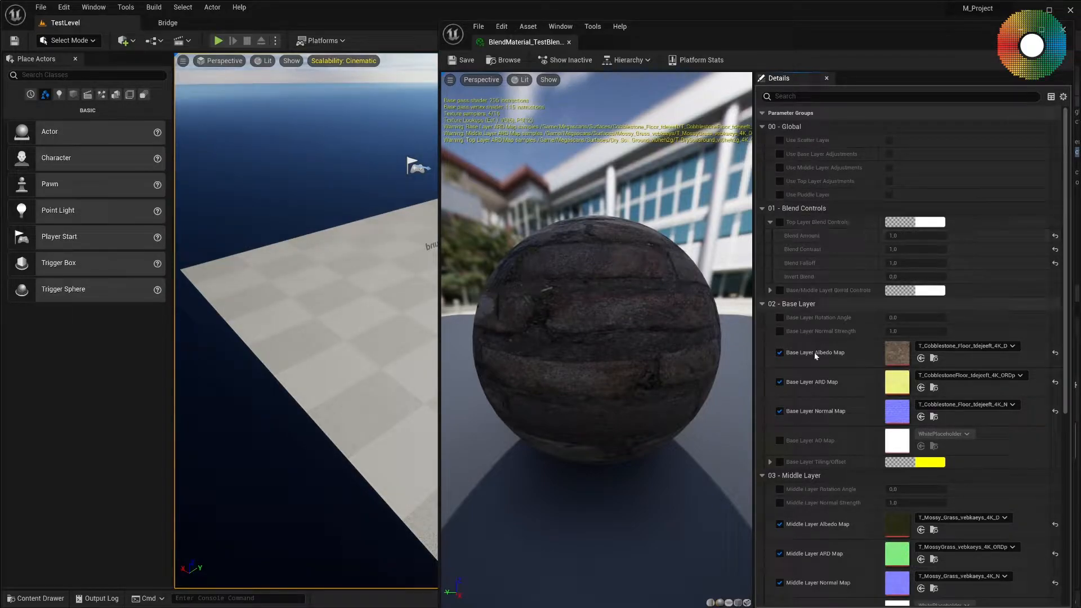
pyautogui.scroll(-2, 816, 355)
pyautogui.scroll(2, 813, 288)
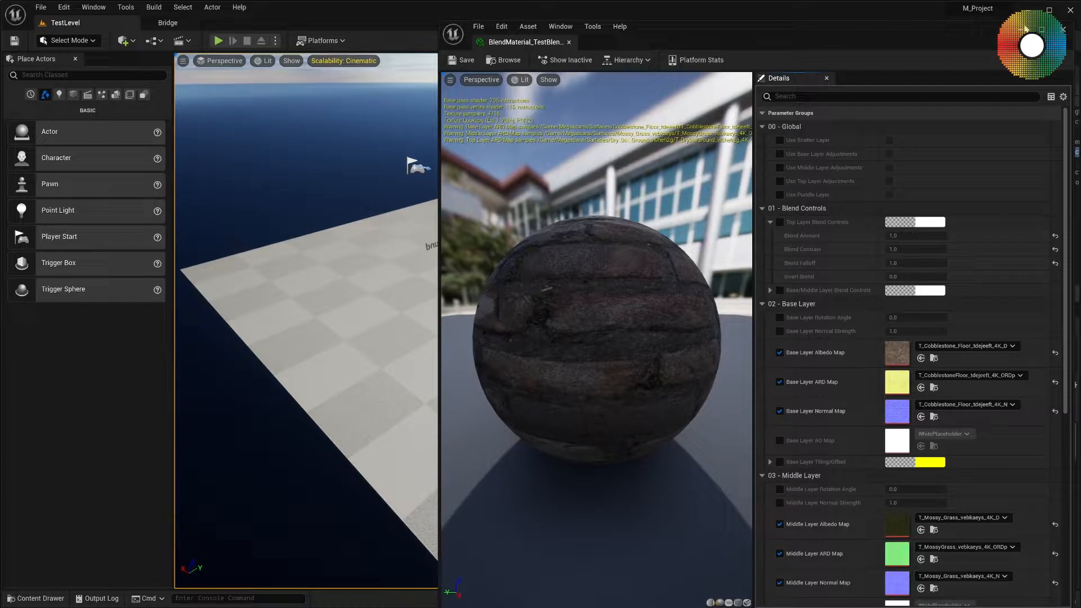
# Apply BlendMaterial_TestBlending from the MS_BlendMaterials folder to the plane in TestLevel and view the plane from above.
pyautogui.click(36, 598)
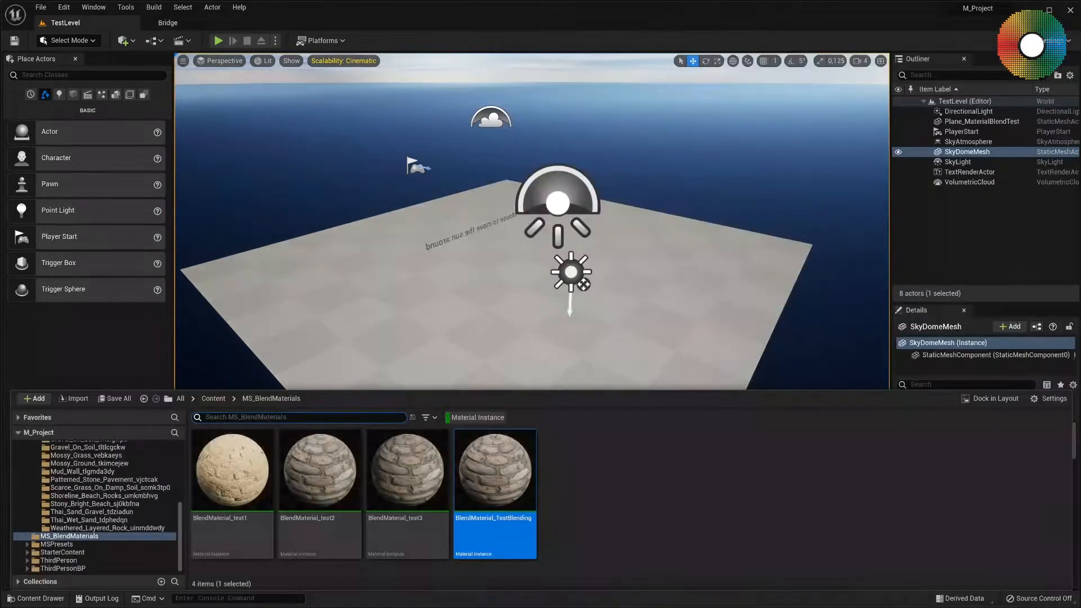
pyautogui.moveTo(653, 382); pyautogui.dragTo(661, 300)
pyautogui.moveTo(619, 346); pyautogui.dragTo(527, 382, button='right')
pyautogui.press('s')
pyautogui.press('w')
pyautogui.press('a')
pyautogui.press('w')
pyautogui.press('s')
pyautogui.press('s')
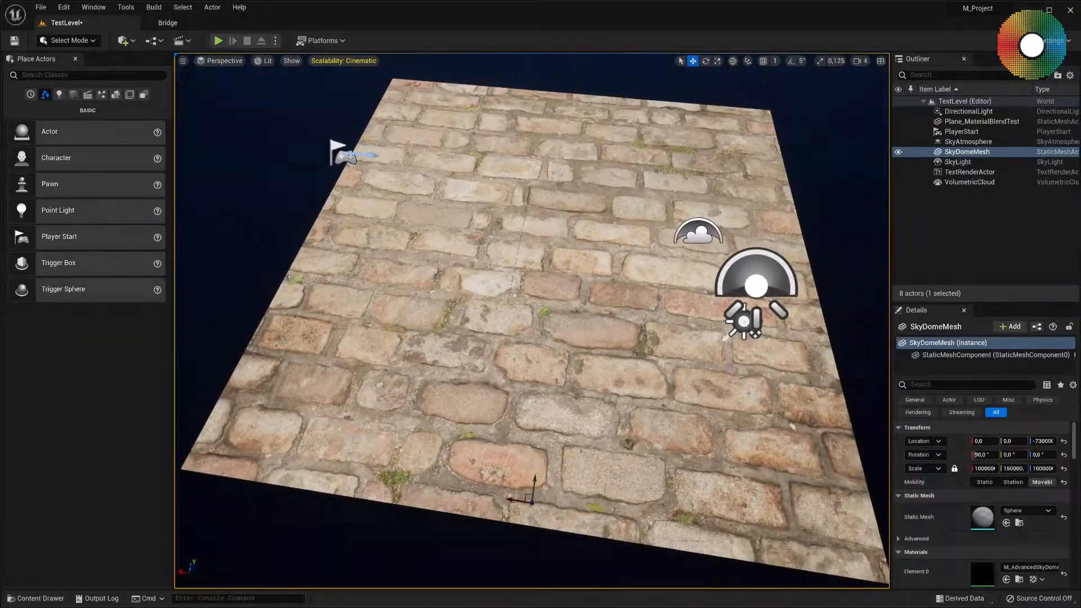
# Select the Plane_MaterialBlendTest plane, switch to Mesh Paint mode and widen the painting settings area.
pyautogui.click(483, 312)
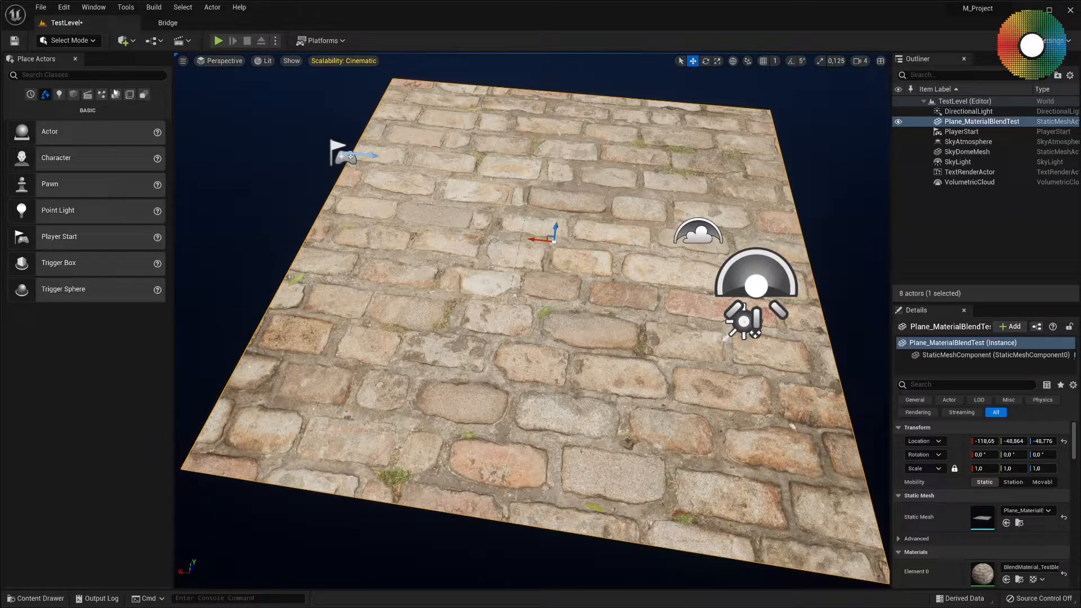
pyautogui.click(68, 40)
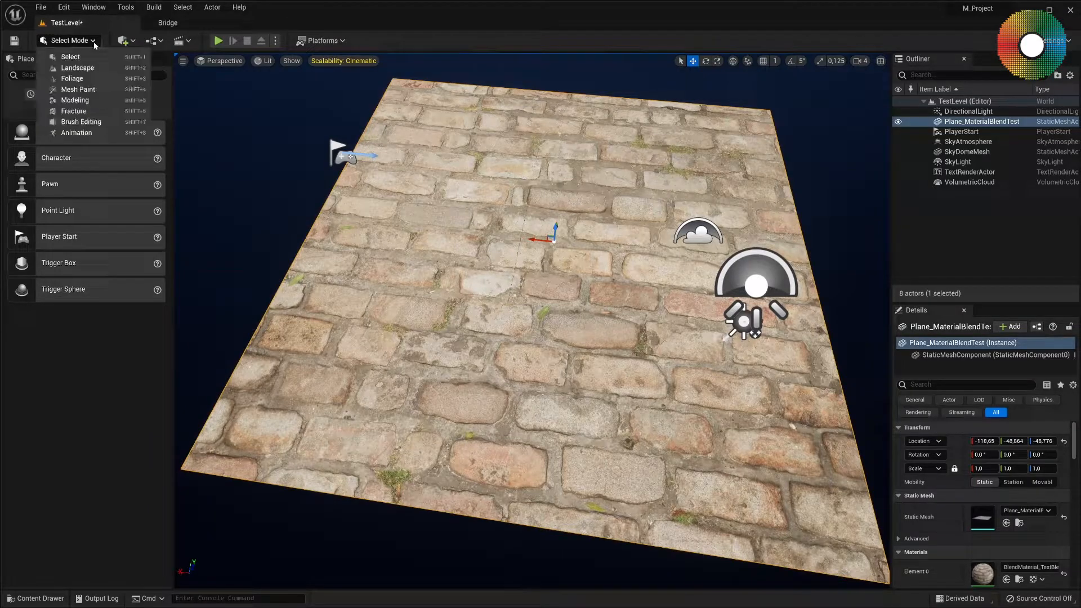
pyautogui.click(79, 90)
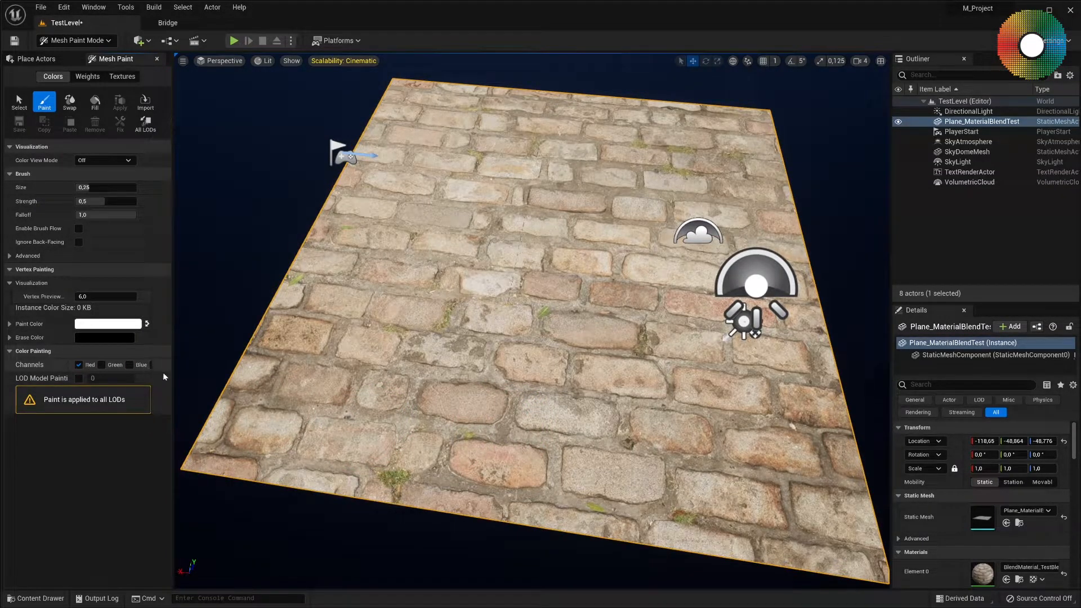
pyautogui.moveTo(173, 368); pyautogui.dragTo(203, 367)
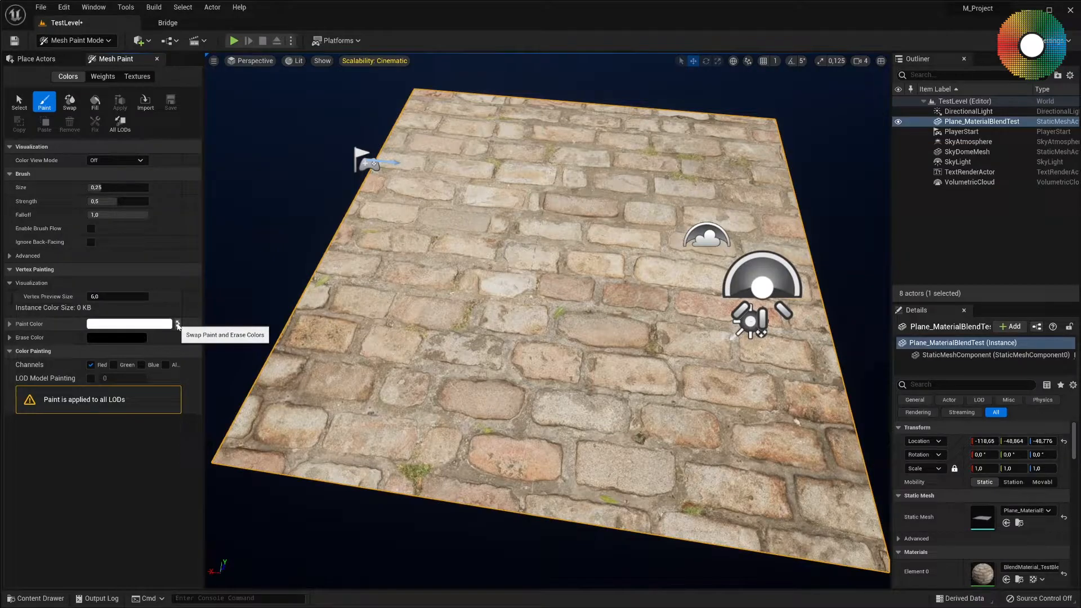
# Swap the paint colour to black and paint a mossy grass patch across the plane's near half with brush size about 0.3 and strength about 0.49.
pyautogui.click(178, 324)
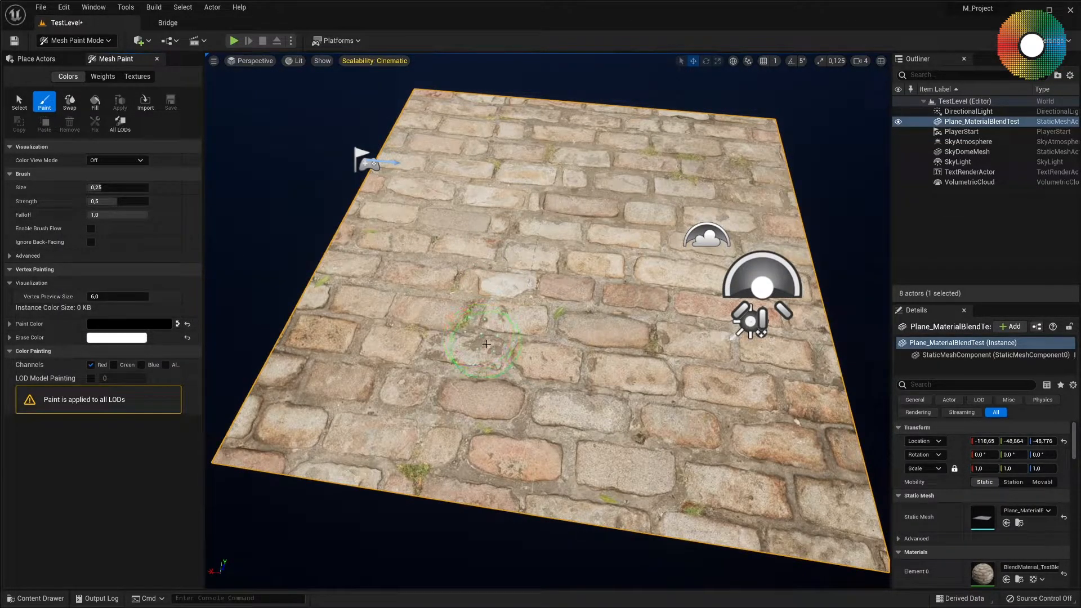
pyautogui.moveTo(107, 187); pyautogui.dragTo(104, 201)
pyautogui.moveTo(694, 444)
pyautogui.mouseDown()
pyautogui.moveTo(410, 407)
pyautogui.moveTo(436, 361)
pyautogui.moveTo(636, 382)
pyautogui.mouseUp()
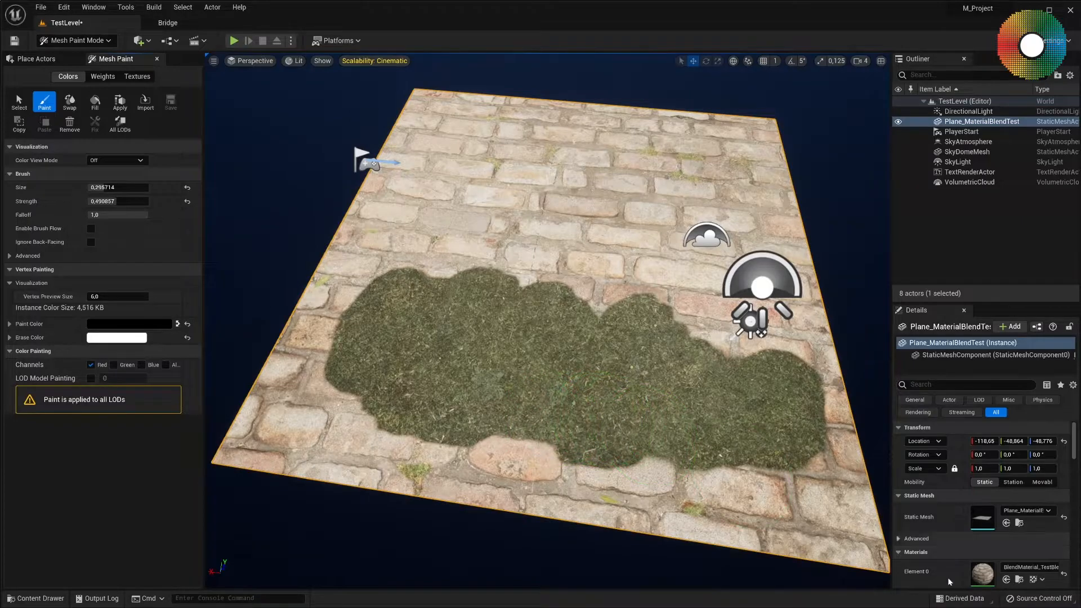
# Open the plane's blend material instance beside the viewport, then enable and expand its Base/Middle Layer Blend Controls.
pyautogui.doubleClick(981, 580)
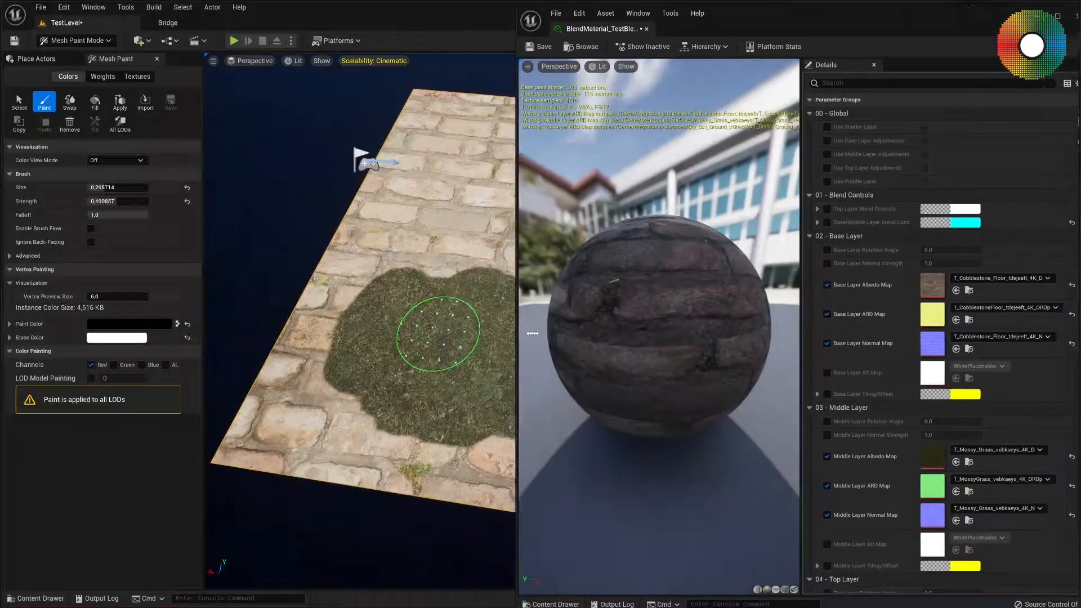
pyautogui.moveTo(529, 333); pyautogui.dragTo(698, 333)
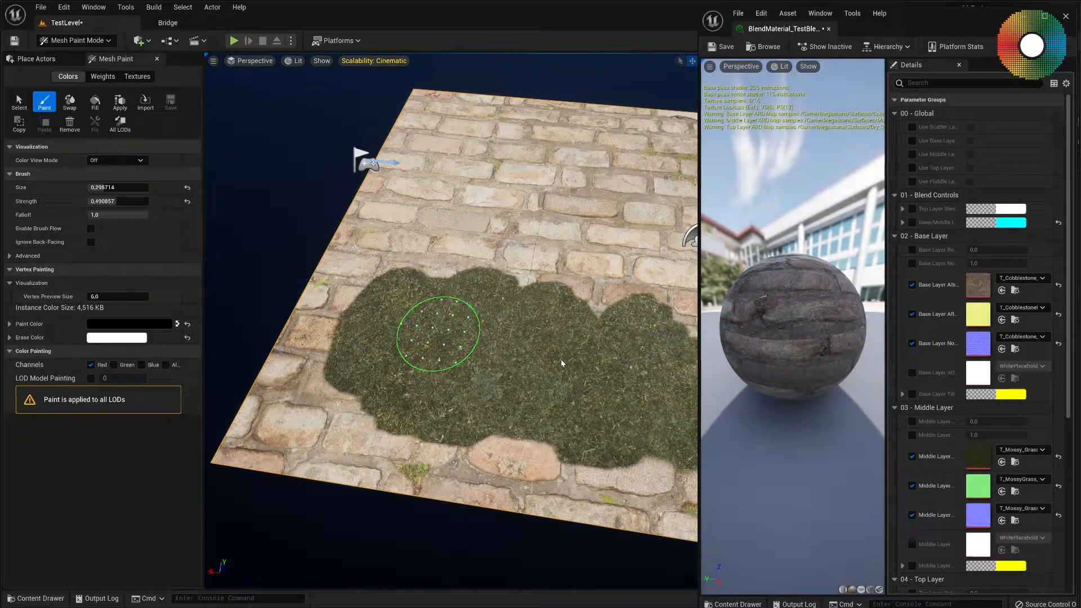
pyautogui.click(912, 223)
pyautogui.moveTo(885, 236); pyautogui.dragTo(808, 236)
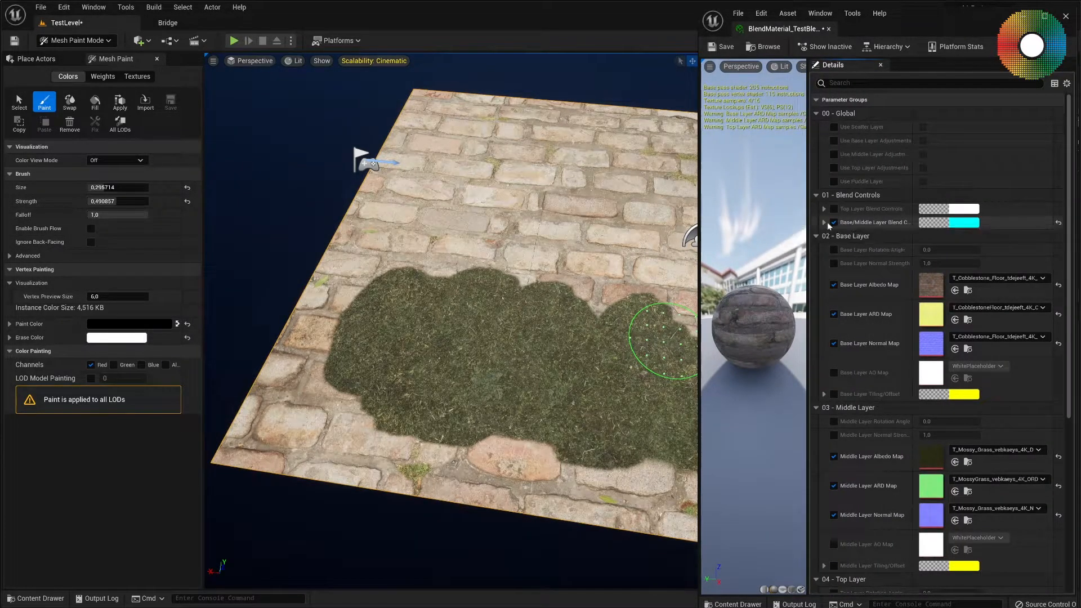
pyautogui.click(824, 222)
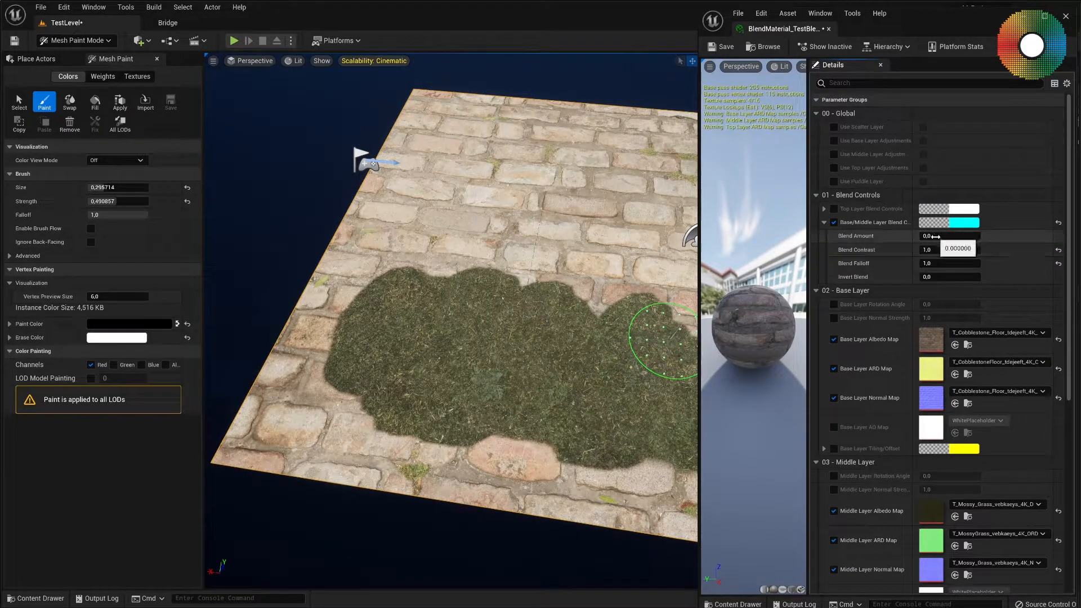
# Set Base/Middle Layer Blend Amount to about 4.04, Contrast to about 2.95 and Falloff to about 1.14, trying Invert Blend before returning it to 0.
pyautogui.moveTo(950, 236); pyautogui.dragTo(980, 236)
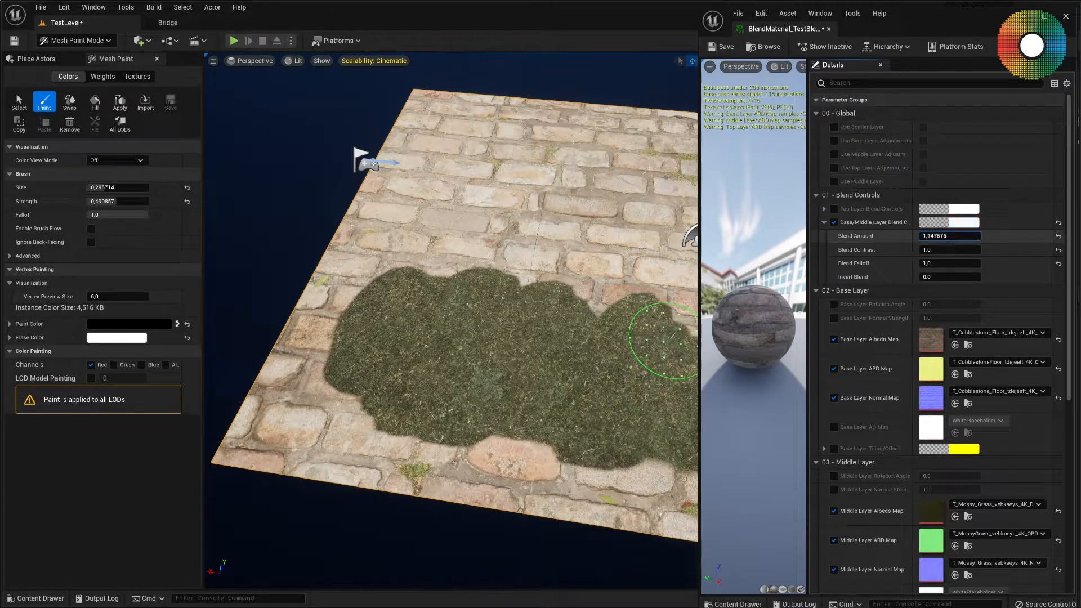
pyautogui.moveTo(980, 235)
pyautogui.mouseDown()
pyautogui.moveTo(1013, 235)
pyautogui.moveTo(919, 232)
pyautogui.moveTo(999, 236)
pyautogui.moveTo(931, 250)
pyautogui.moveTo(985, 250)
pyautogui.mouseUp()
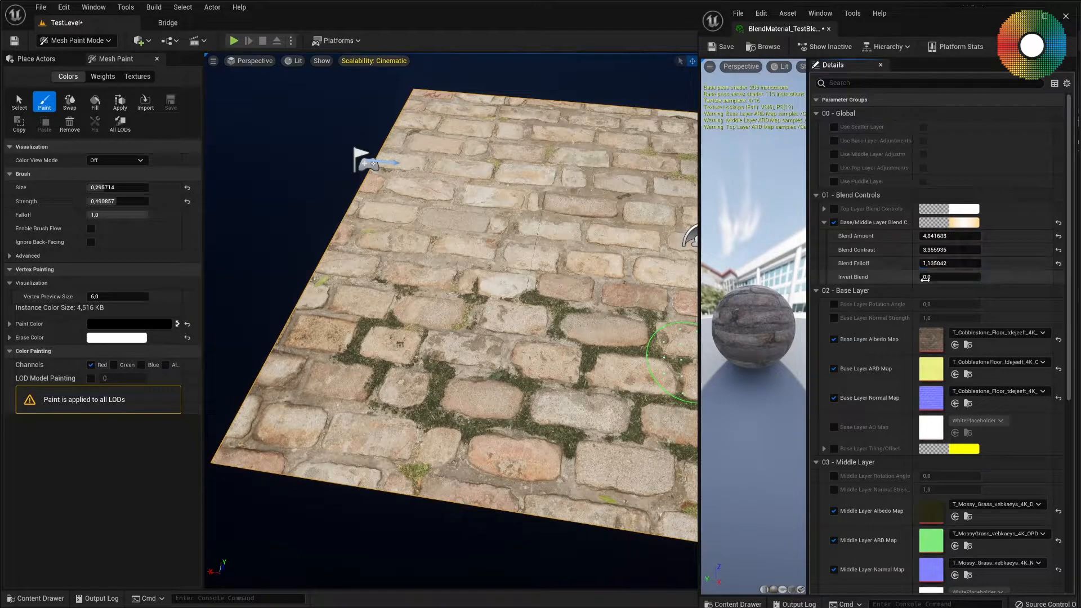
pyautogui.moveTo(950, 277); pyautogui.dragTo(992, 276)
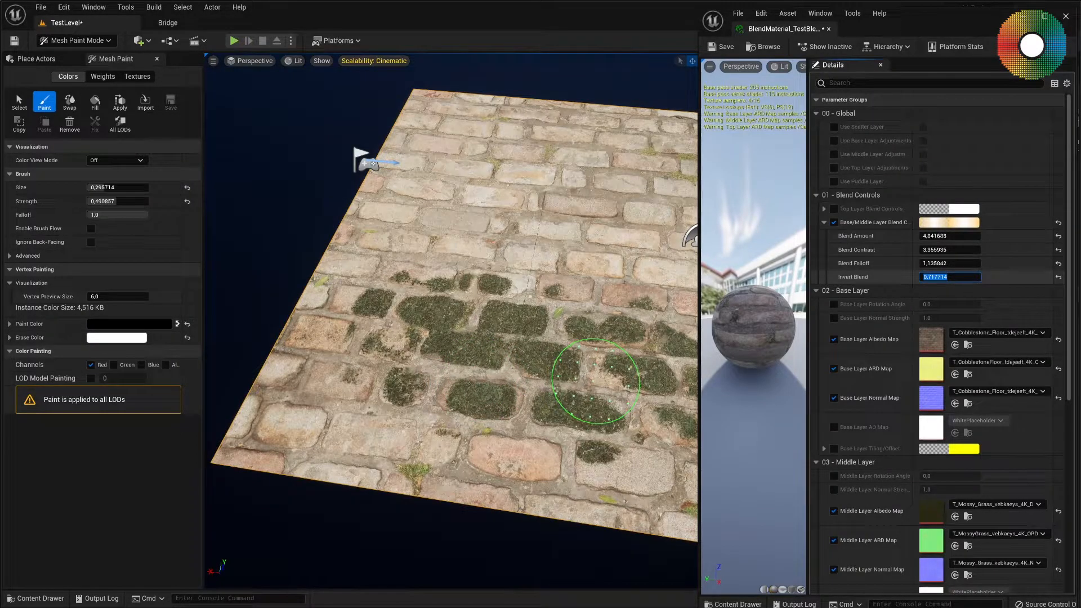
pyautogui.press('Return')
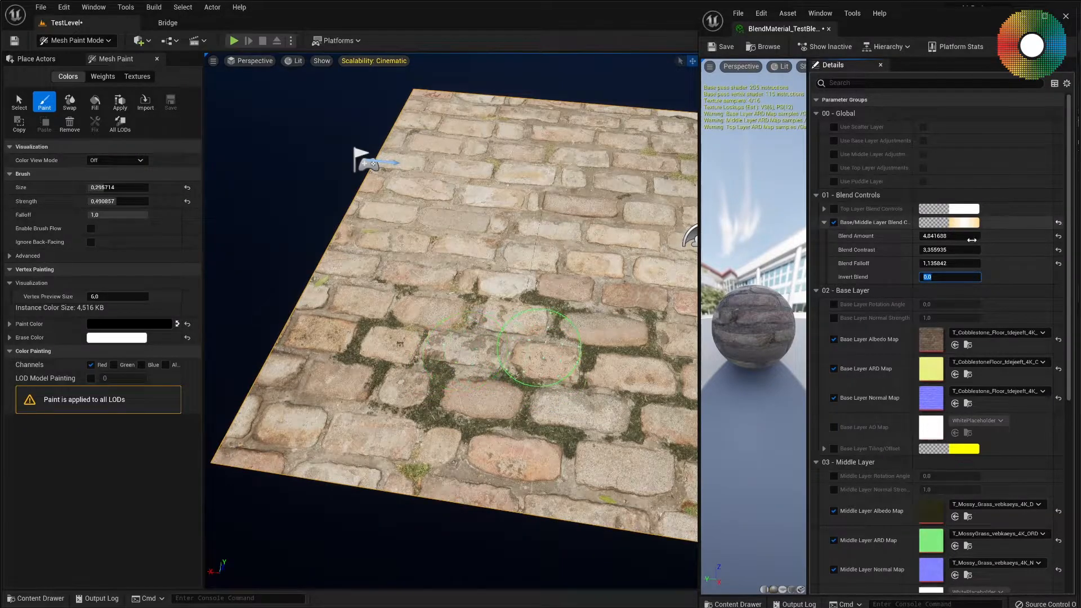
pyautogui.moveTo(949, 249); pyautogui.dragTo(929, 249)
# Paint more mossy grass between the cobblestones across the middle and far part of the plane.
pyautogui.moveTo(554, 341); pyautogui.dragTo(597, 321, button='right')
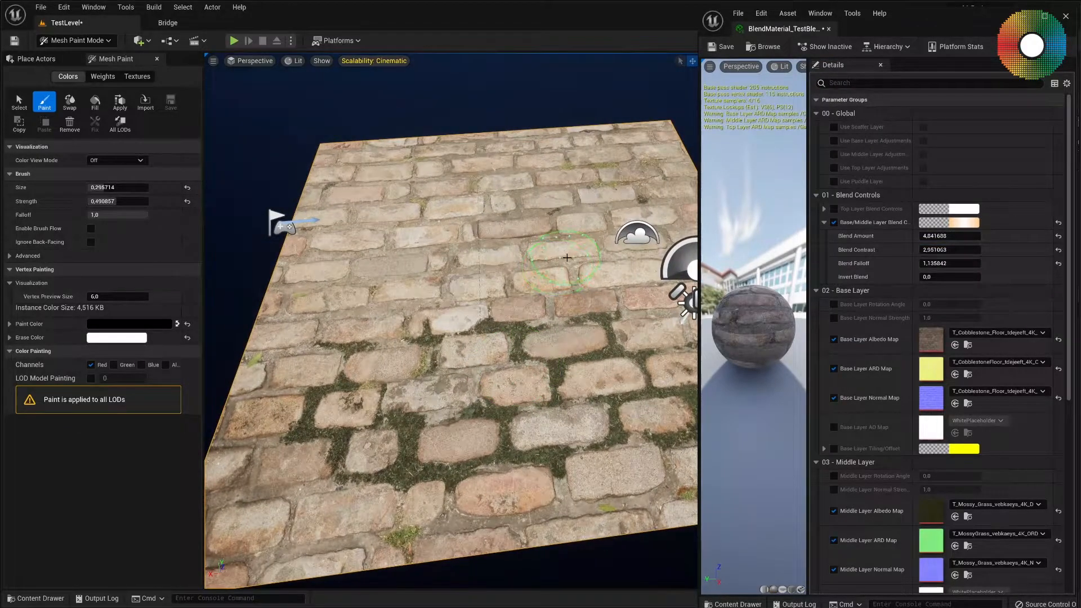
pyautogui.moveTo(441, 255)
pyautogui.mouseDown()
pyautogui.moveTo(431, 299)
pyautogui.moveTo(450, 304)
pyautogui.mouseUp()
pyautogui.moveTo(568, 305)
pyautogui.mouseDown()
pyautogui.moveTo(605, 318)
pyautogui.moveTo(625, 311)
pyautogui.moveTo(616, 295)
pyautogui.moveTo(557, 290)
pyautogui.moveTo(484, 248)
pyautogui.moveTo(444, 251)
pyautogui.moveTo(377, 283)
pyautogui.moveTo(335, 275)
pyautogui.moveTo(368, 301)
pyautogui.moveTo(447, 317)
pyautogui.mouseUp()
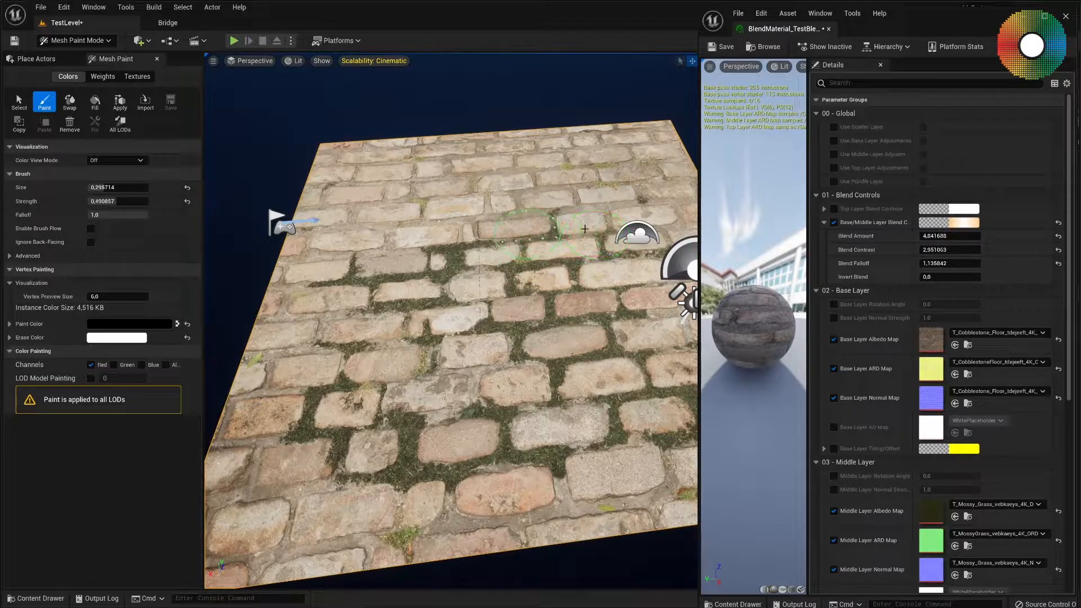
pyautogui.moveTo(433, 239); pyautogui.dragTo(349, 237)
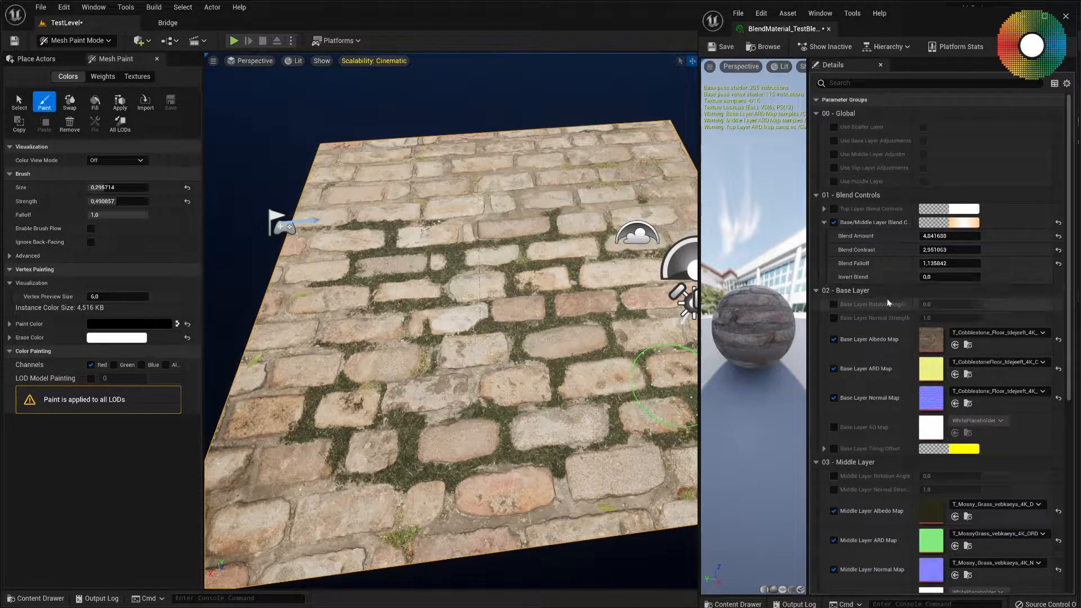
pyautogui.scroll(-2, 883, 304)
pyautogui.scroll(-2, 877, 321)
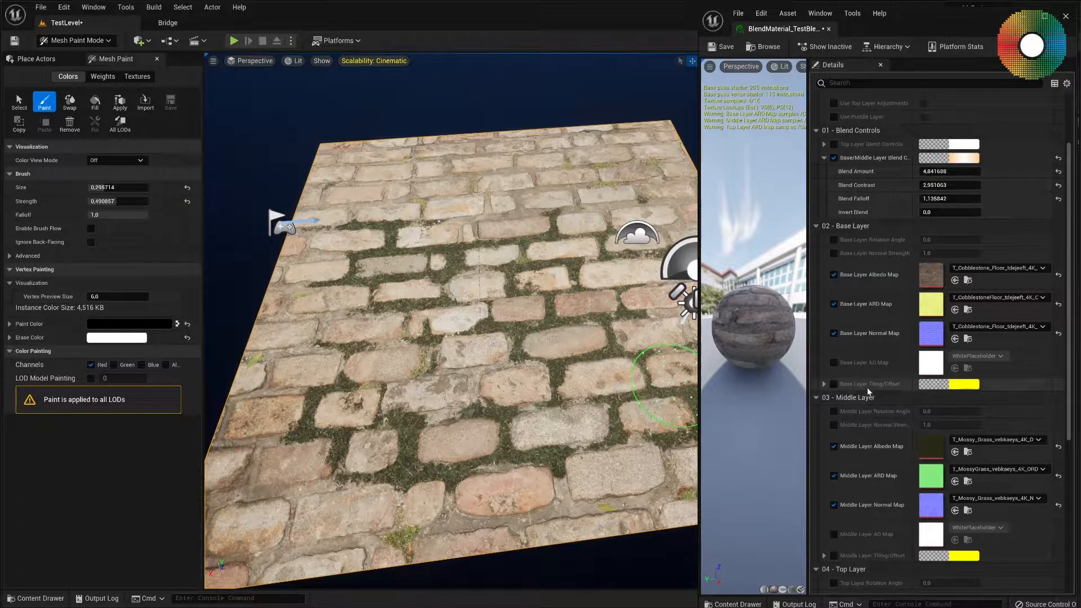
pyautogui.scroll(4, 869, 388)
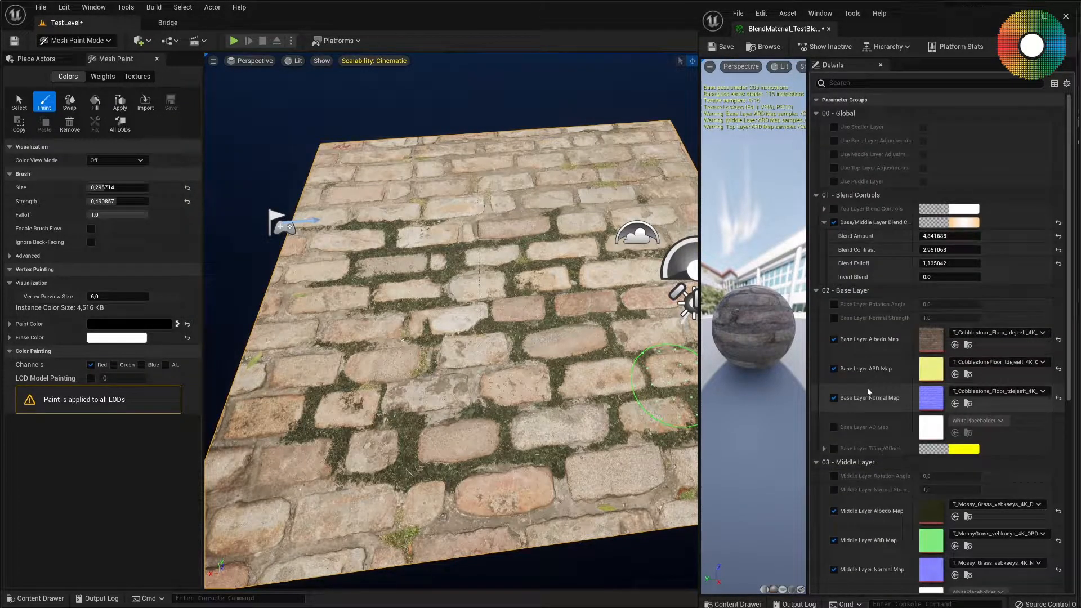
# Enable and turn on Use Base Layer Adjustments, then expand and enable Base Layer Tiling/Offset.
pyautogui.click(834, 141)
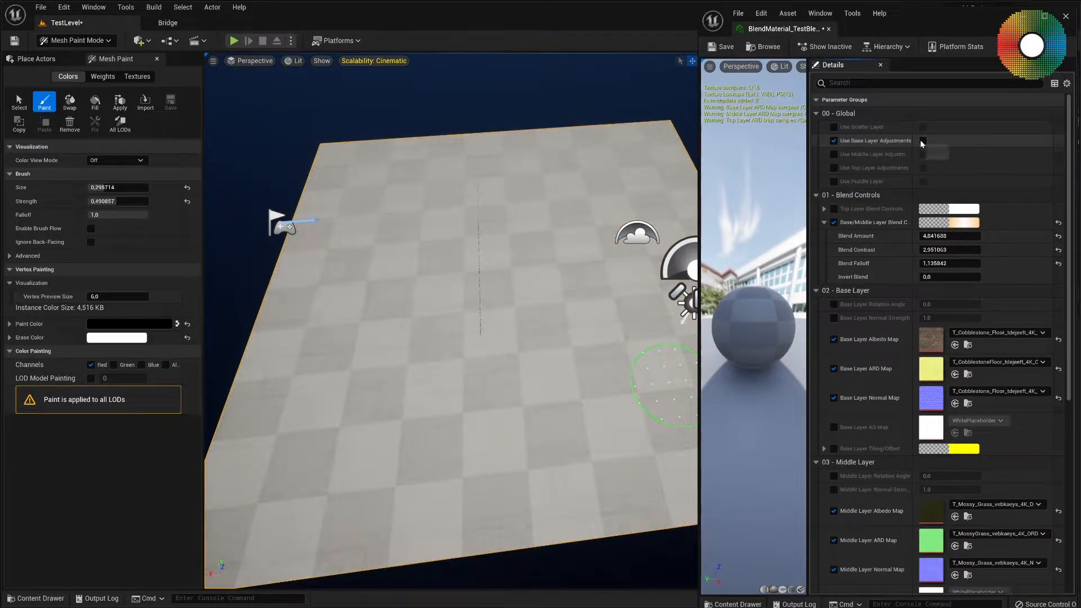
pyautogui.click(923, 141)
pyautogui.scroll(-3, 843, 338)
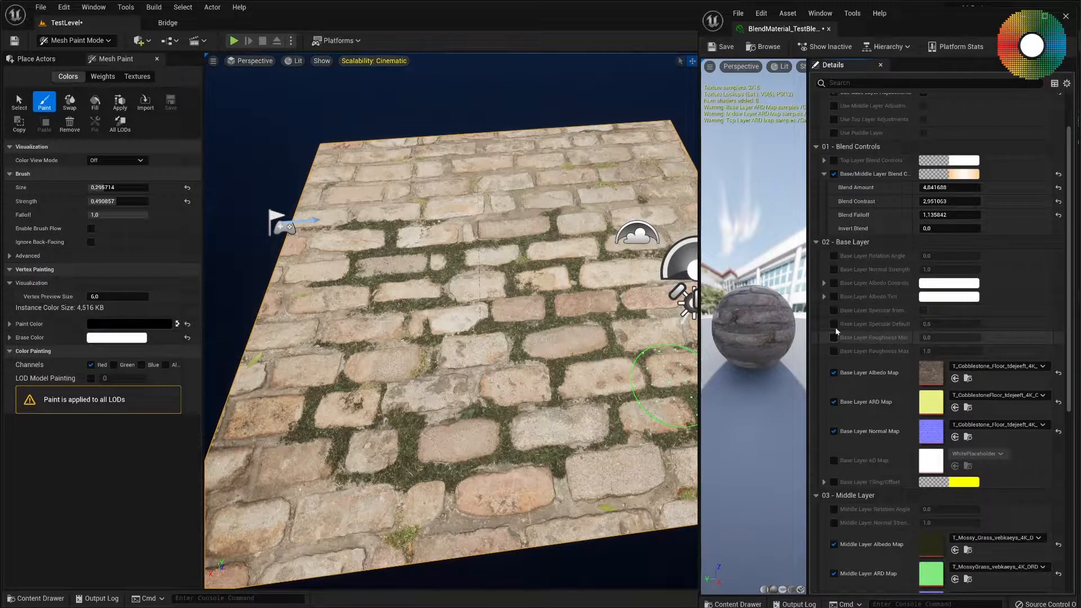
pyautogui.scroll(2, 839, 292)
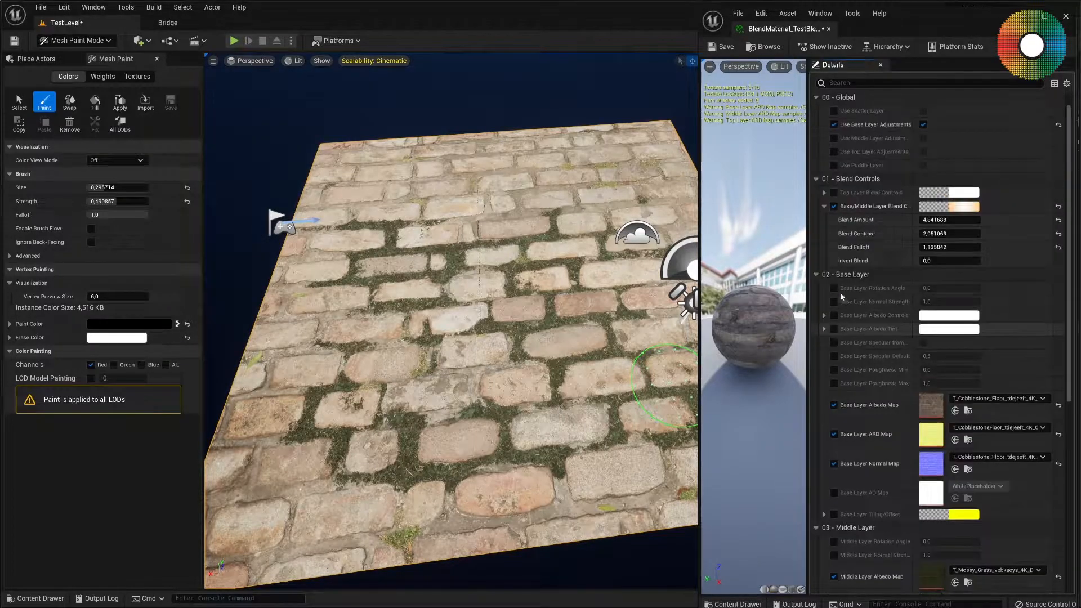
pyautogui.scroll(-1, 839, 292)
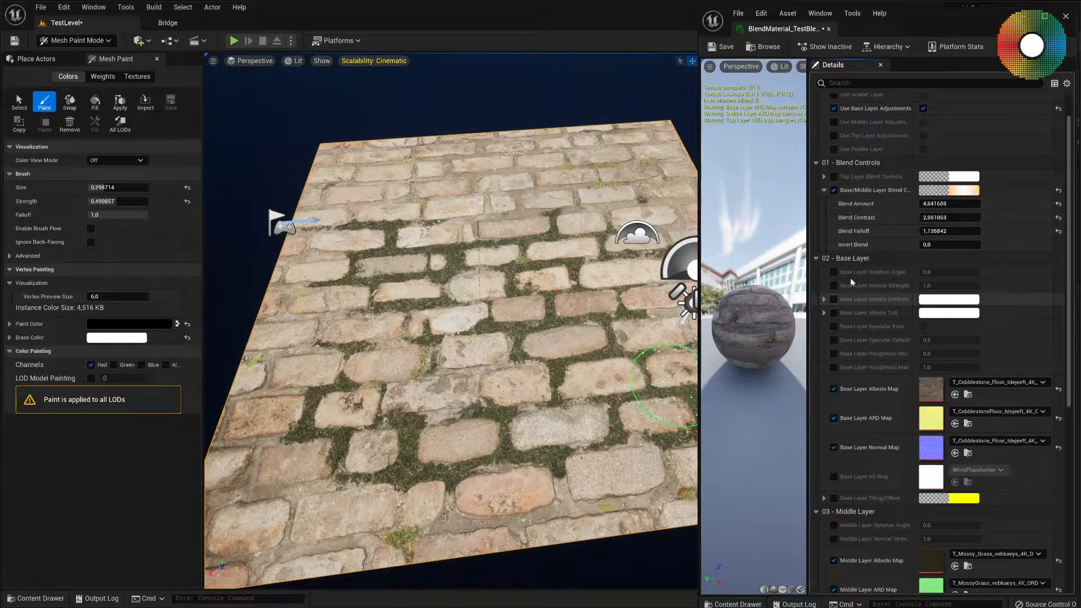
pyautogui.scroll(-2, 872, 467)
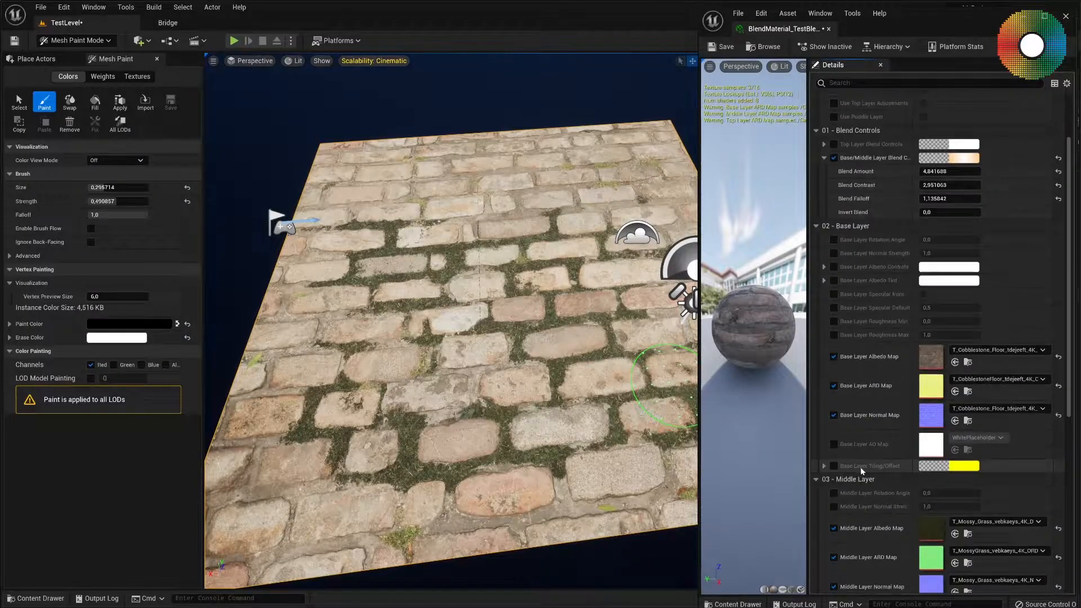
pyautogui.click(823, 466)
pyautogui.scroll(-3, 865, 457)
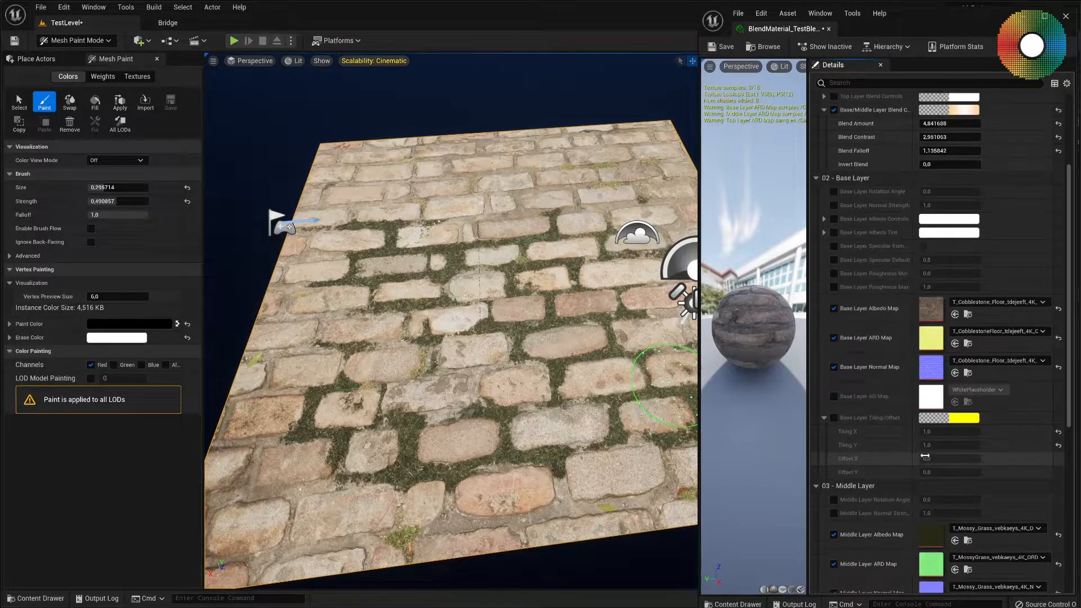
pyautogui.click(833, 418)
# Try Base Layer Tiling X and Tiling Y values of 2.
pyautogui.click(935, 431)
pyautogui.write('2')
pyautogui.press('Tab')
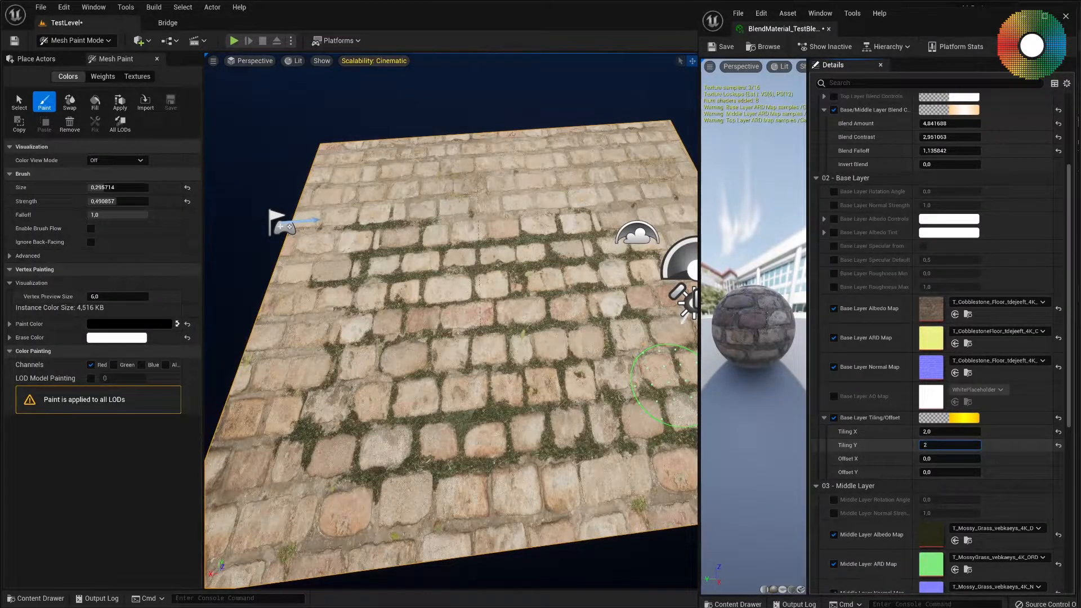
pyautogui.write('2')
pyautogui.press('Return')
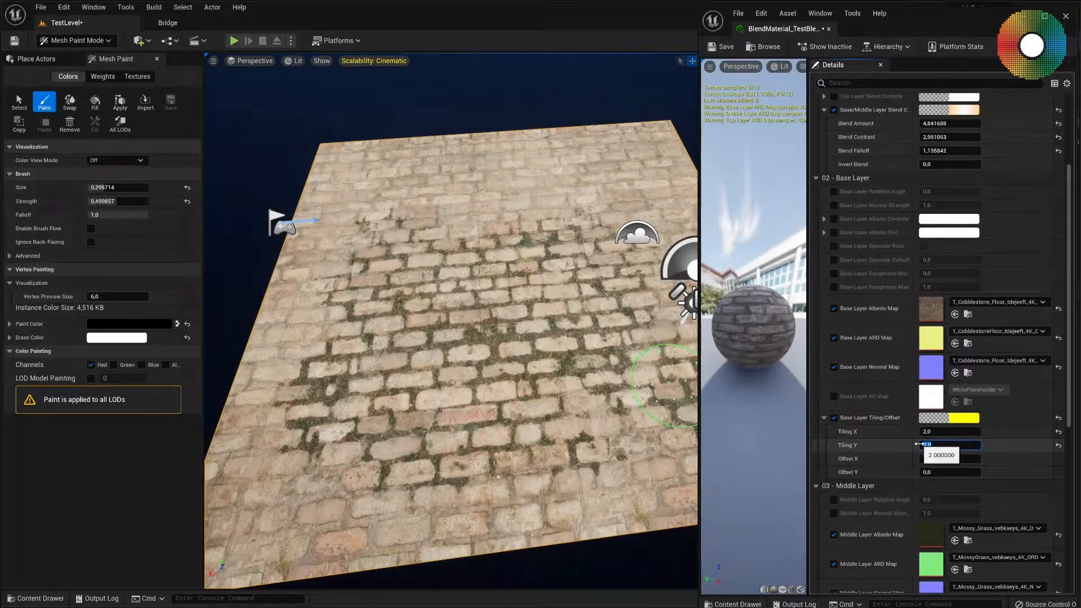
# Set Base Layer Tiling X and Tiling Y to 1.4.
pyautogui.click(948, 432)
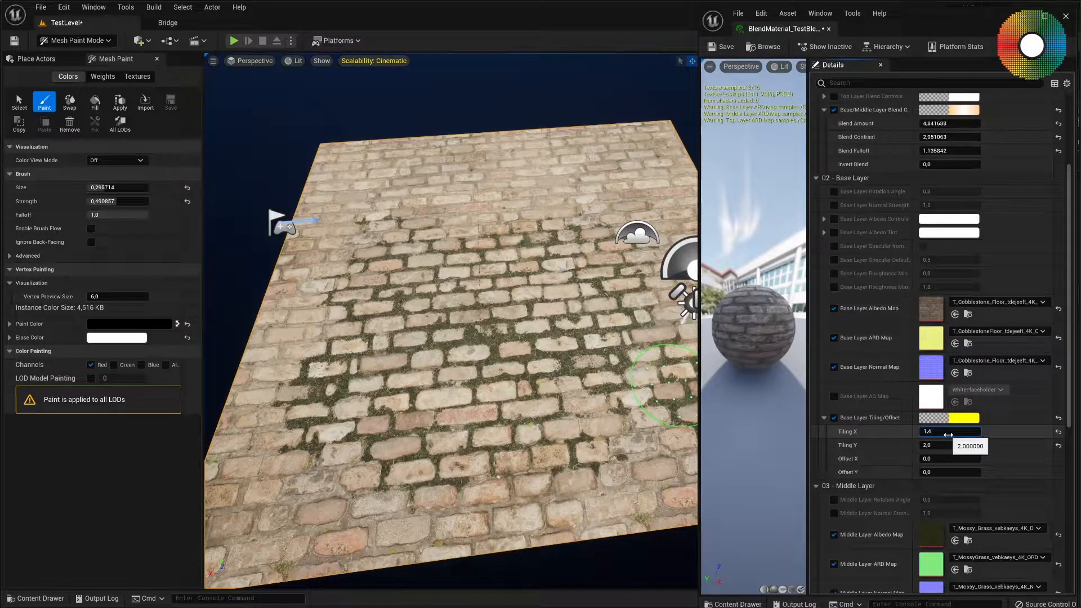
pyautogui.press('Tab')
pyautogui.write('1')
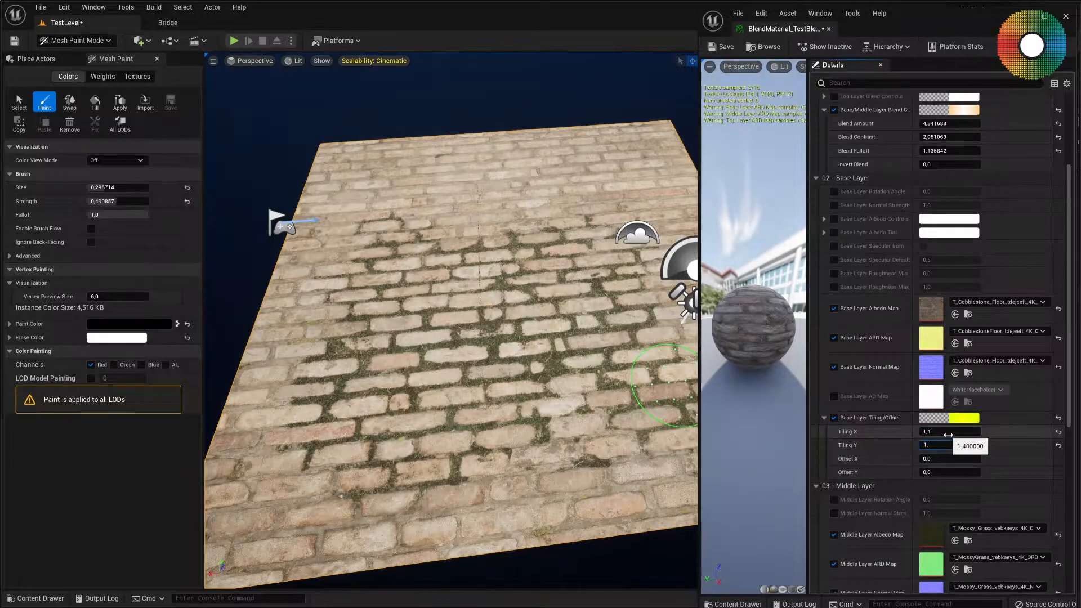
pyautogui.write(',4')
pyautogui.press('Return')
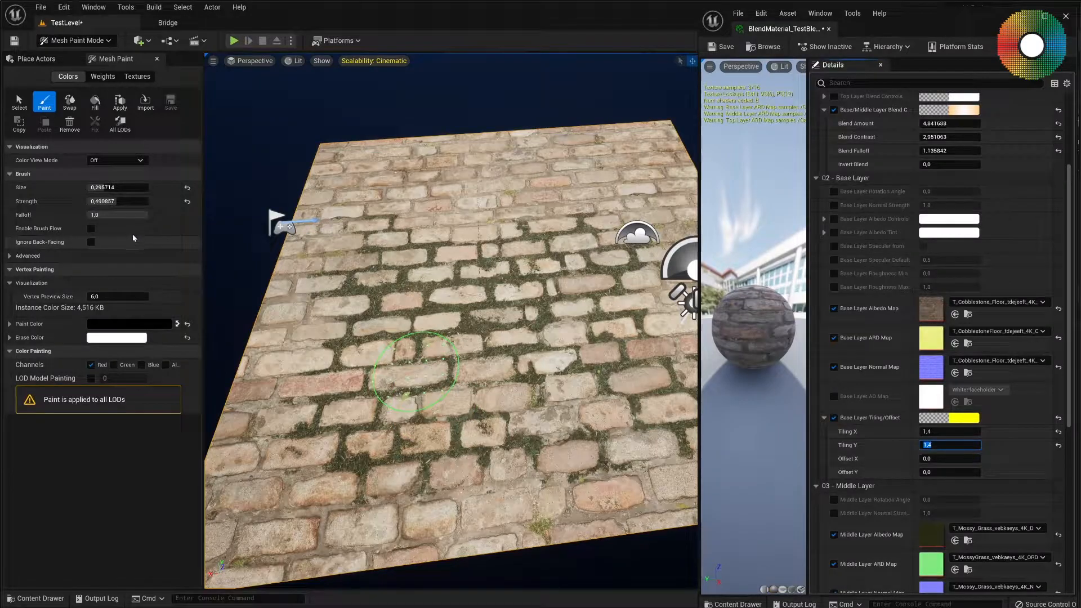
# Switch vertex painting from the red to the green channel and paint a soil patch across the plane's near half.
pyautogui.click(91, 365)
pyautogui.click(113, 365)
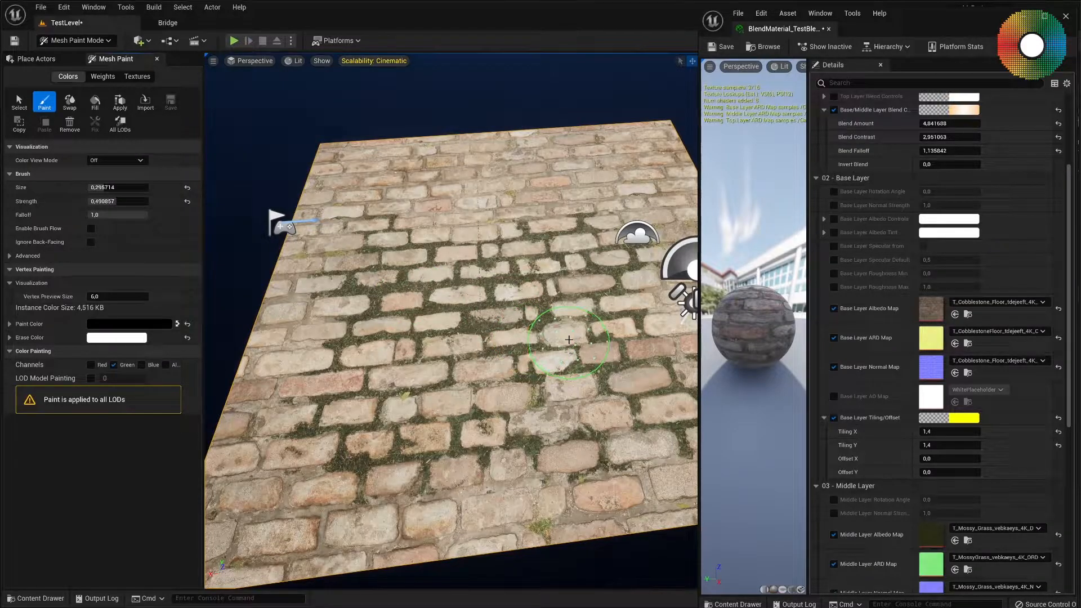
pyautogui.moveTo(558, 337)
pyautogui.mouseDown()
pyautogui.moveTo(450, 352)
pyautogui.moveTo(417, 419)
pyautogui.moveTo(625, 397)
pyautogui.moveTo(597, 354)
pyautogui.moveTo(603, 321)
pyautogui.mouseUp()
pyautogui.moveTo(435, 367)
pyautogui.mouseDown()
pyautogui.moveTo(337, 332)
pyautogui.moveTo(290, 389)
pyautogui.moveTo(405, 430)
pyautogui.moveTo(386, 433)
pyautogui.moveTo(398, 441)
pyautogui.mouseUp()
# Enable and expand the Top Layer Blend Controls, then raise Blend Amount to 3.
pyautogui.scroll(1, 936, 247)
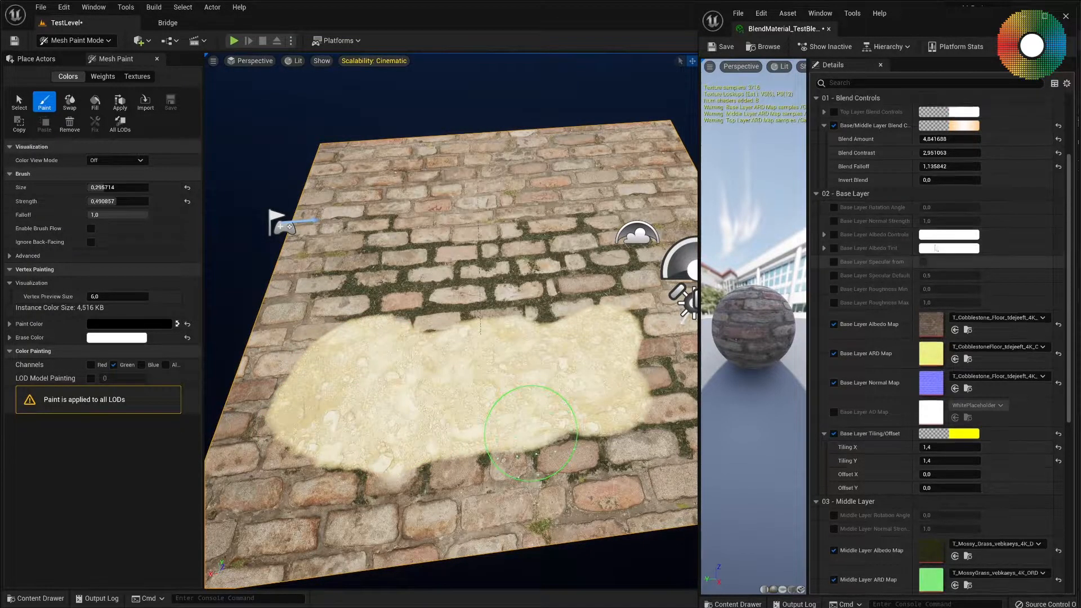
pyautogui.scroll(3, 936, 248)
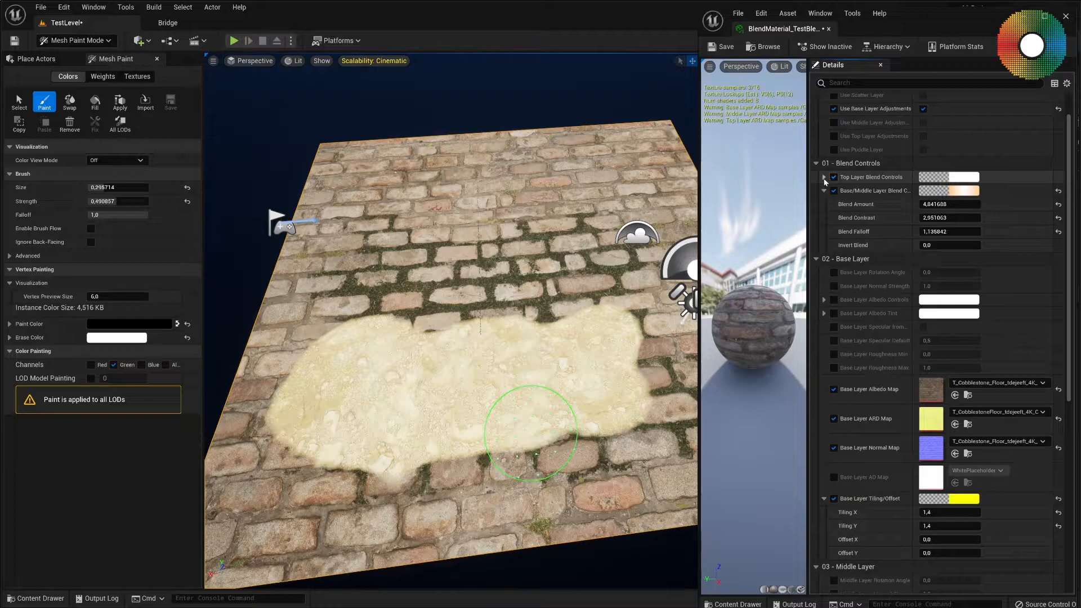
pyautogui.click(824, 178)
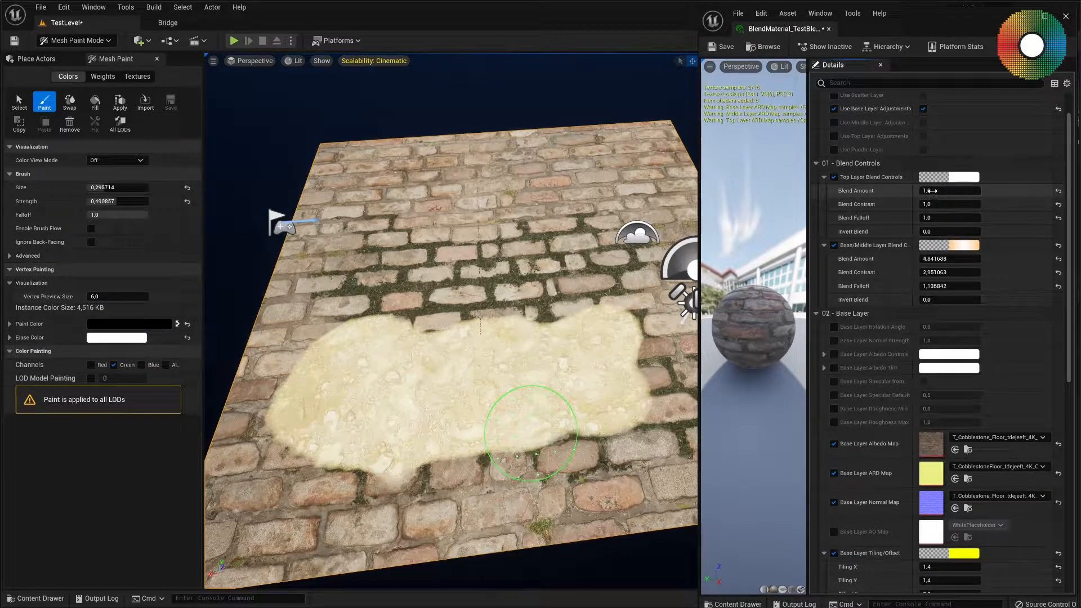
pyautogui.moveTo(922, 191)
pyautogui.mouseDown()
pyautogui.moveTo(962, 192)
pyautogui.moveTo(922, 194)
pyautogui.mouseUp()
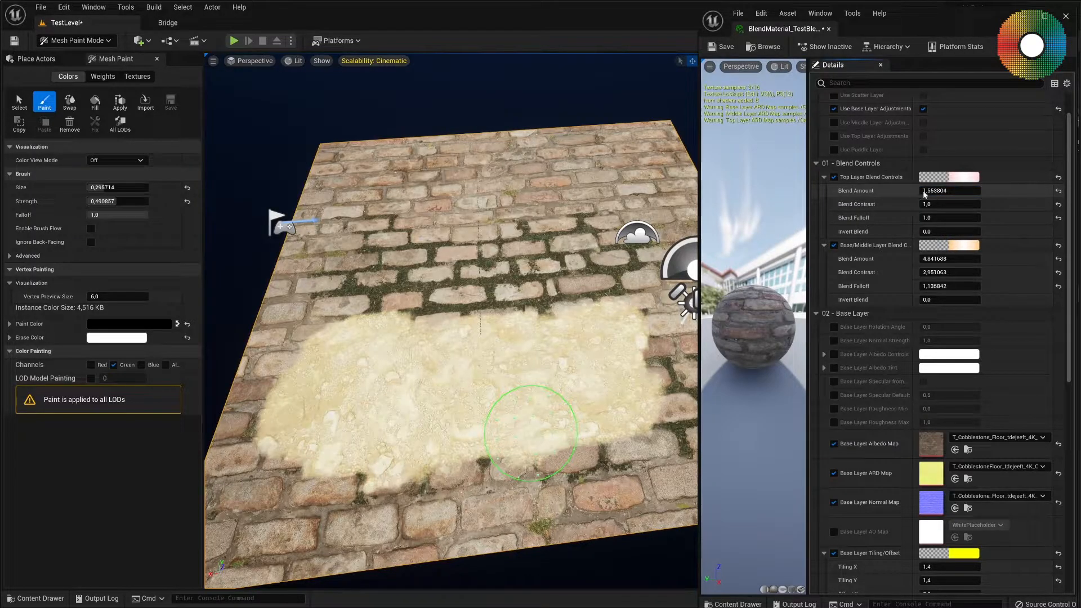
pyautogui.write('3')
pyautogui.press('Return')
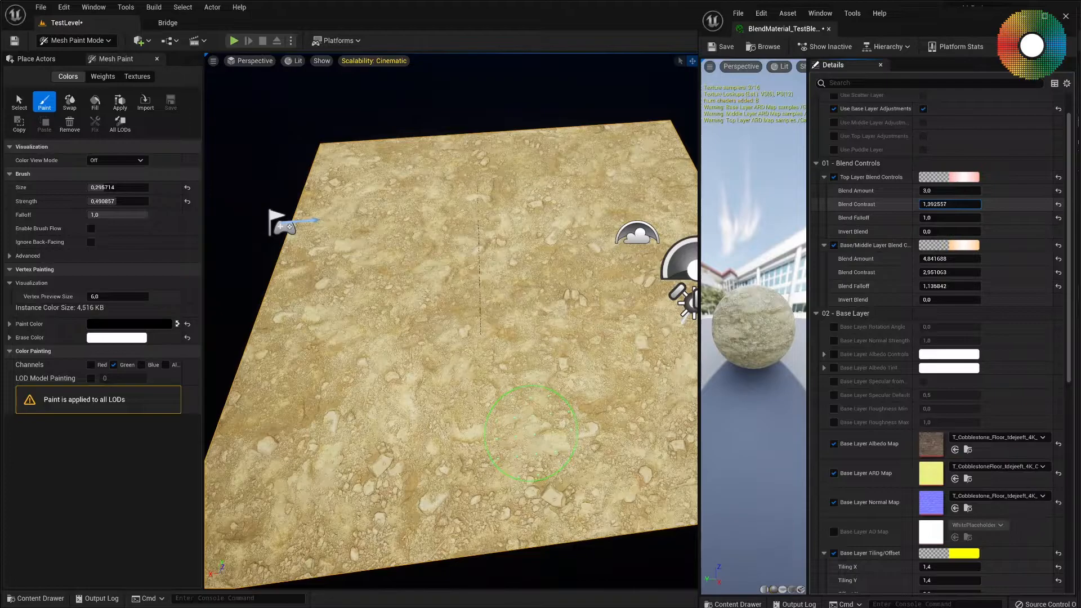
# Set Top Layer Blend Amount to about -0.31, Contrast to about 2.51, Falloff to about 0.78 and Invert Blend to about -0.27.
pyautogui.moveTo(948, 204); pyautogui.dragTo(959, 231)
pyautogui.moveTo(950, 191); pyautogui.dragTo(945, 218)
pyautogui.click(943, 231)
pyautogui.write('1')
pyautogui.press('Return')
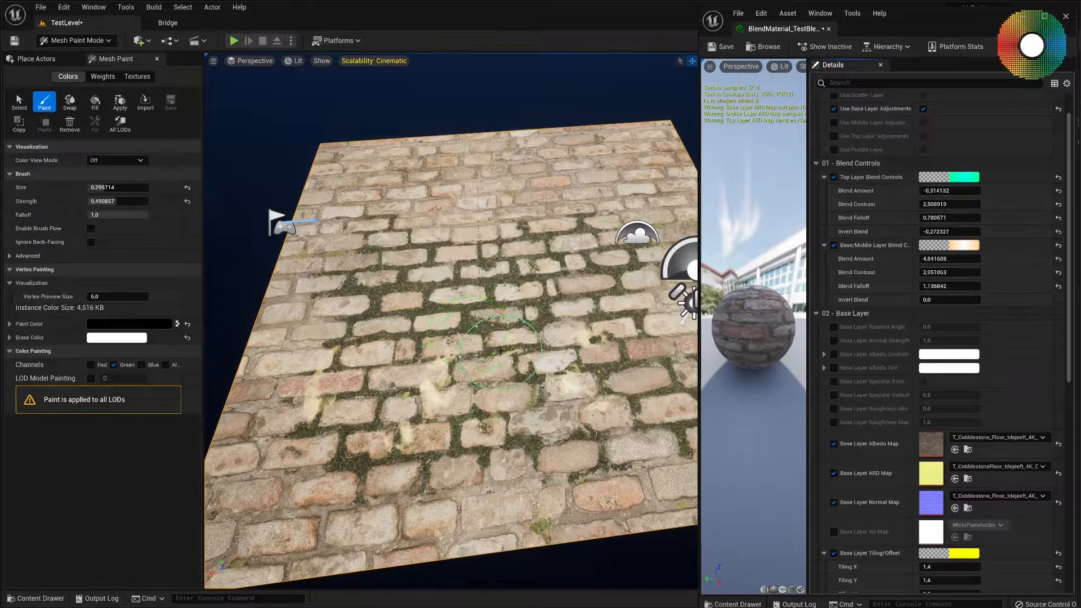
# Paint more scattered soil patches over the cobblestones from the plane's near edge to its middle.
pyautogui.moveTo(500, 353)
pyautogui.mouseDown(button='right')
pyautogui.moveTo(460, 341)
pyautogui.moveTo(547, 345)
pyautogui.mouseUp(button='right')
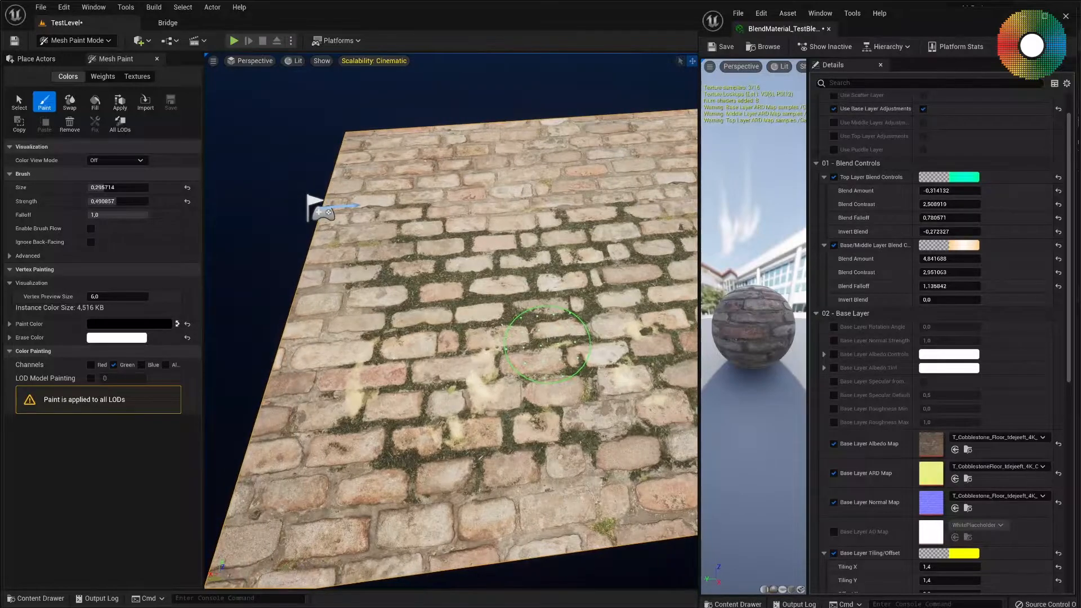
pyautogui.moveTo(482, 352)
pyautogui.mouseDown(button='right')
pyautogui.moveTo(521, 363)
pyautogui.moveTo(458, 352)
pyautogui.moveTo(498, 345)
pyautogui.mouseUp(button='right')
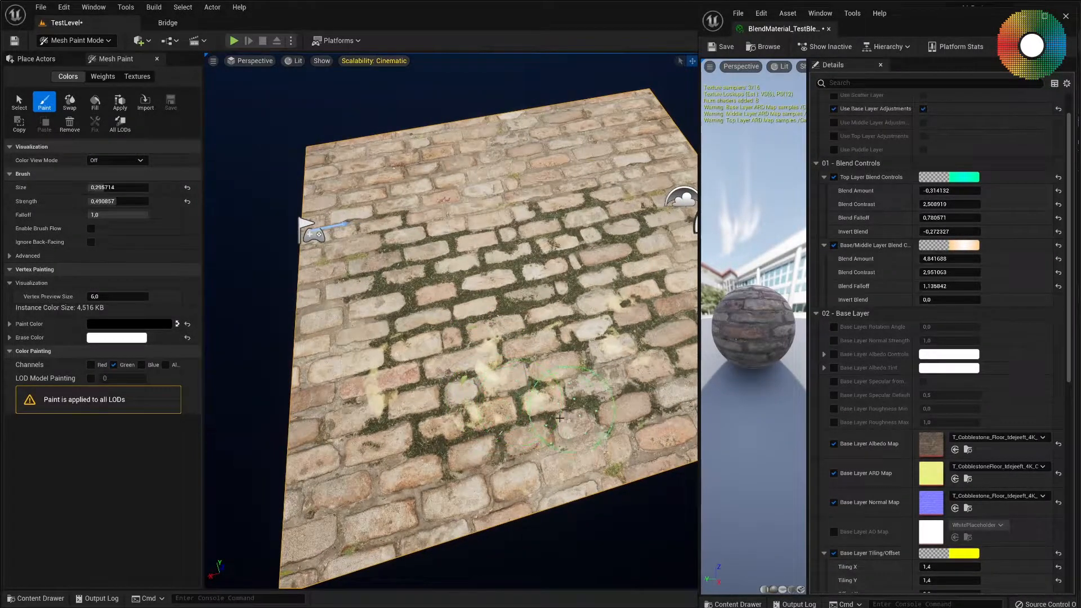
pyautogui.click(482, 495)
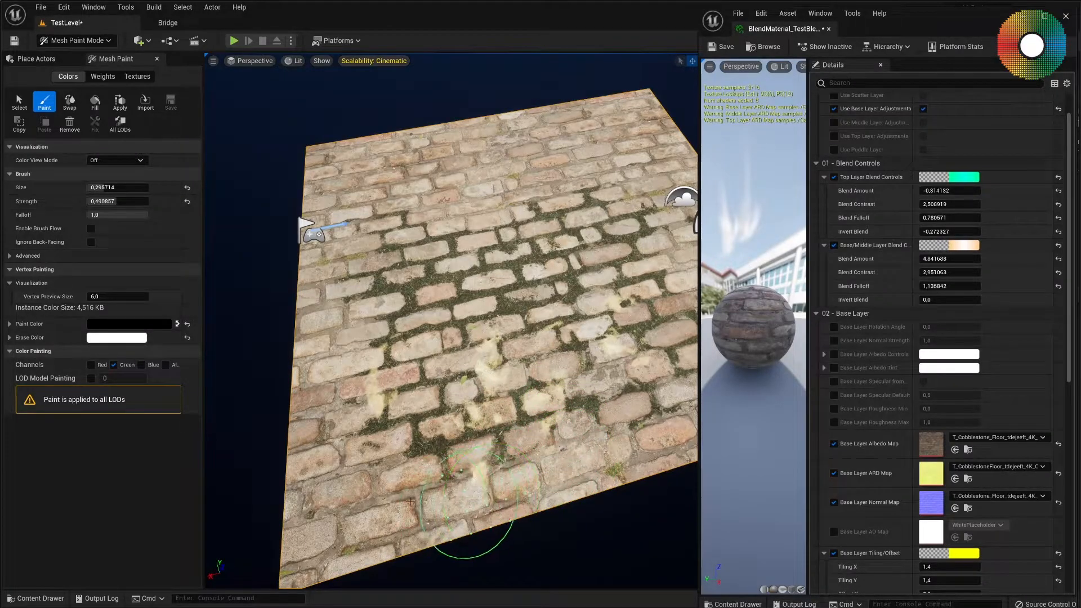
pyautogui.moveTo(384, 501)
pyautogui.mouseDown()
pyautogui.moveTo(352, 495)
pyautogui.moveTo(330, 355)
pyautogui.moveTo(278, 362)
pyautogui.mouseUp()
pyautogui.moveTo(593, 337); pyautogui.dragTo(517, 321, button='right')
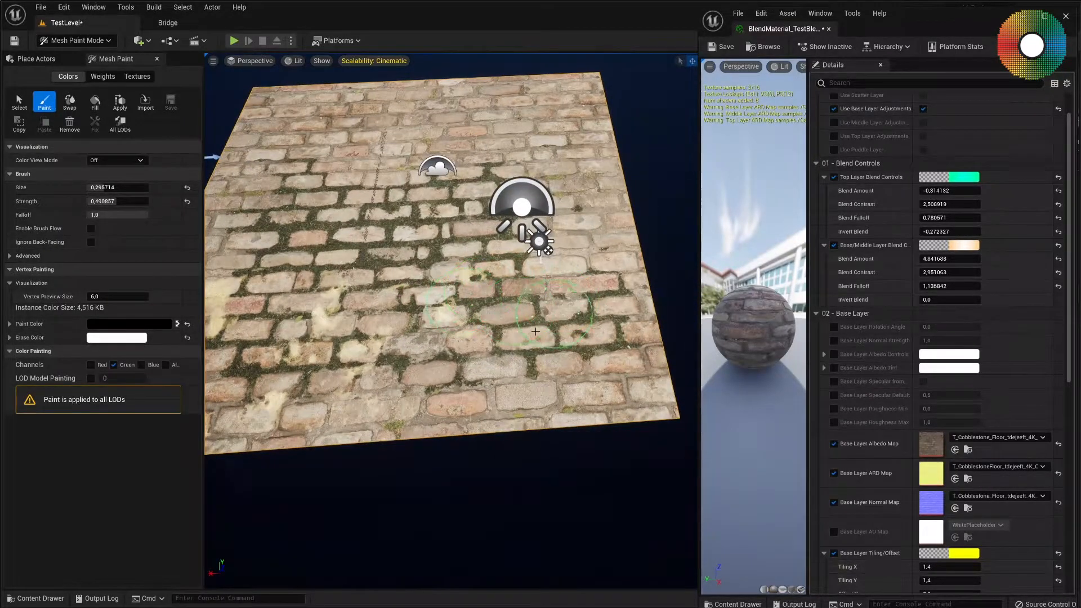
pyautogui.moveTo(497, 348)
pyautogui.mouseDown()
pyautogui.moveTo(524, 388)
pyautogui.moveTo(500, 394)
pyautogui.mouseUp()
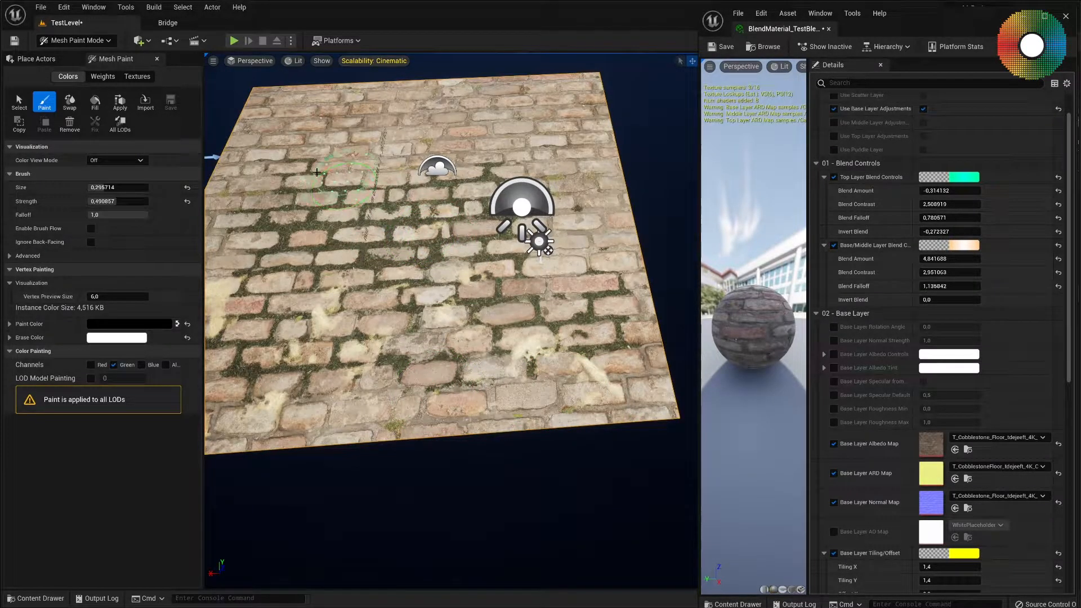
pyautogui.moveTo(313, 185)
pyautogui.mouseDown()
pyautogui.moveTo(262, 250)
pyautogui.moveTo(569, 296)
pyautogui.moveTo(599, 248)
pyautogui.mouseUp()
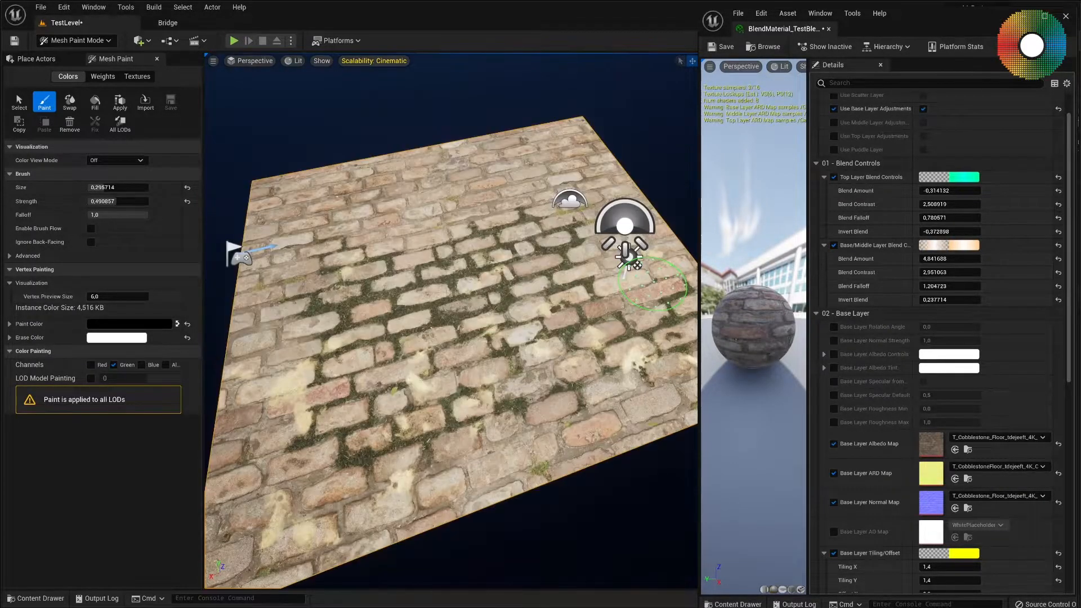
# Expand and enable Base Layer Albedo Controls, set Brightness to about 0.69 and save the material instance.
pyautogui.scroll(-4, 921, 397)
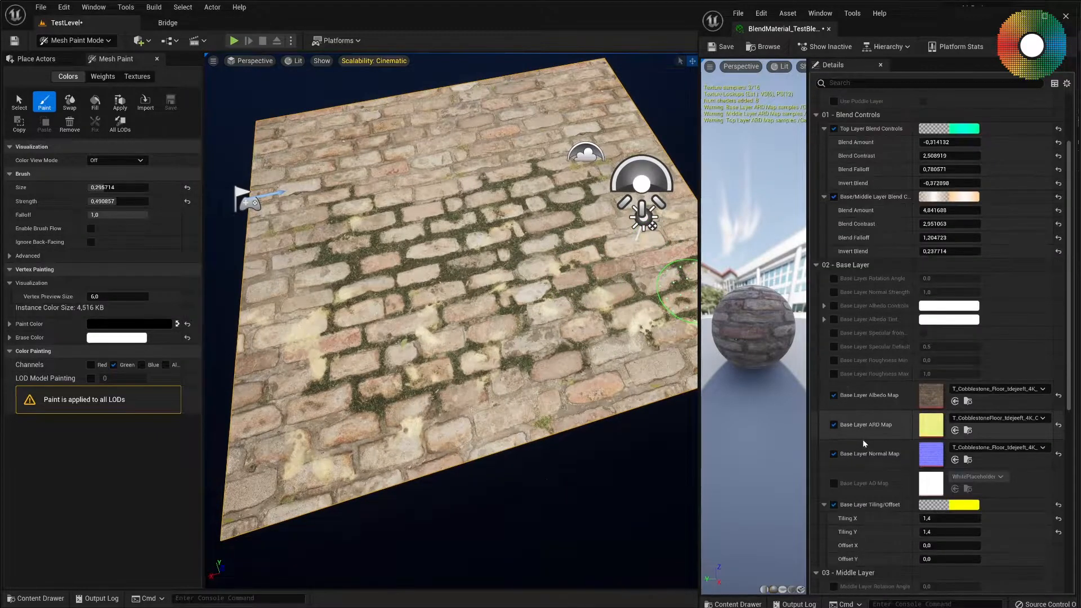
pyautogui.scroll(-2, 894, 372)
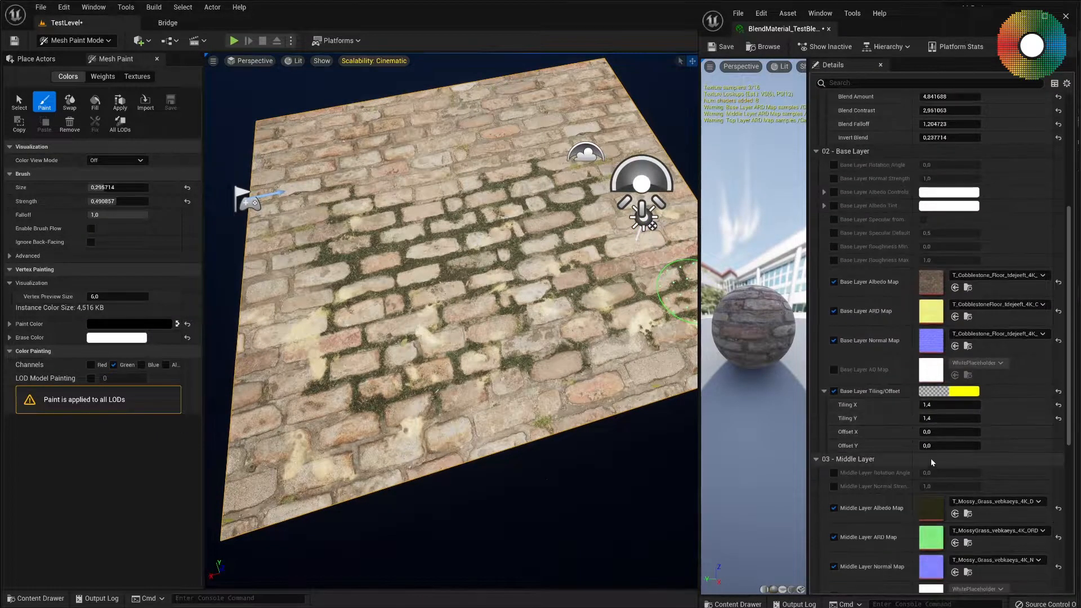
pyautogui.scroll(2, 866, 322)
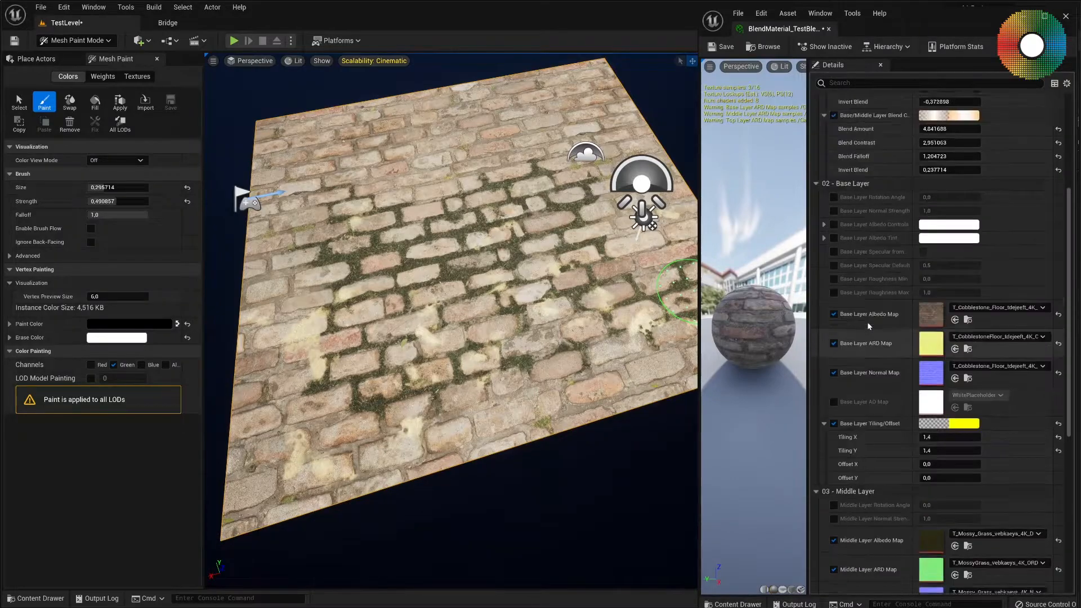
pyautogui.click(832, 243)
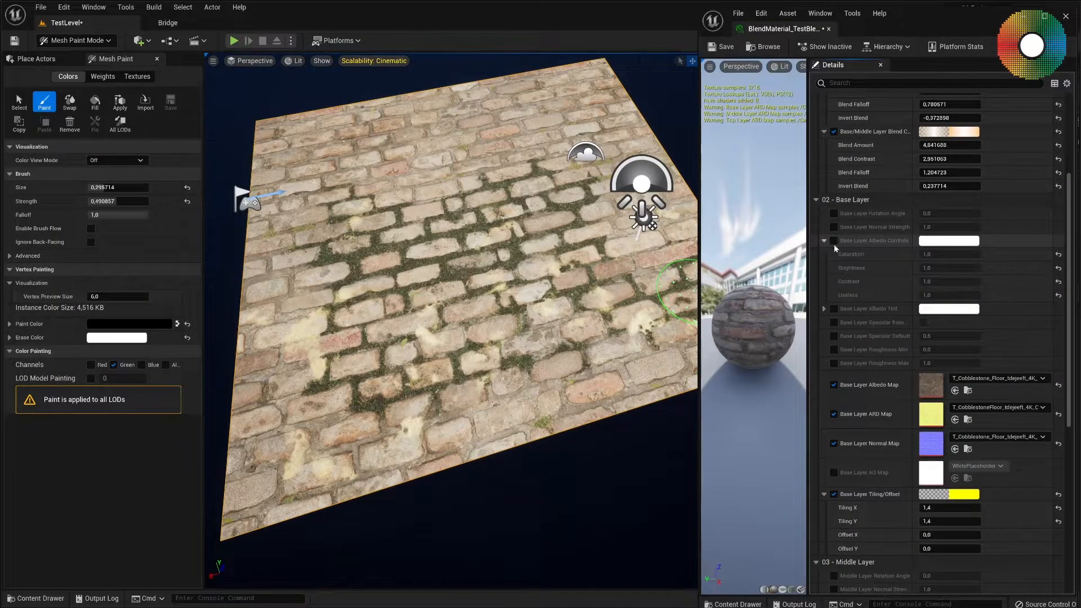
pyautogui.click(834, 240)
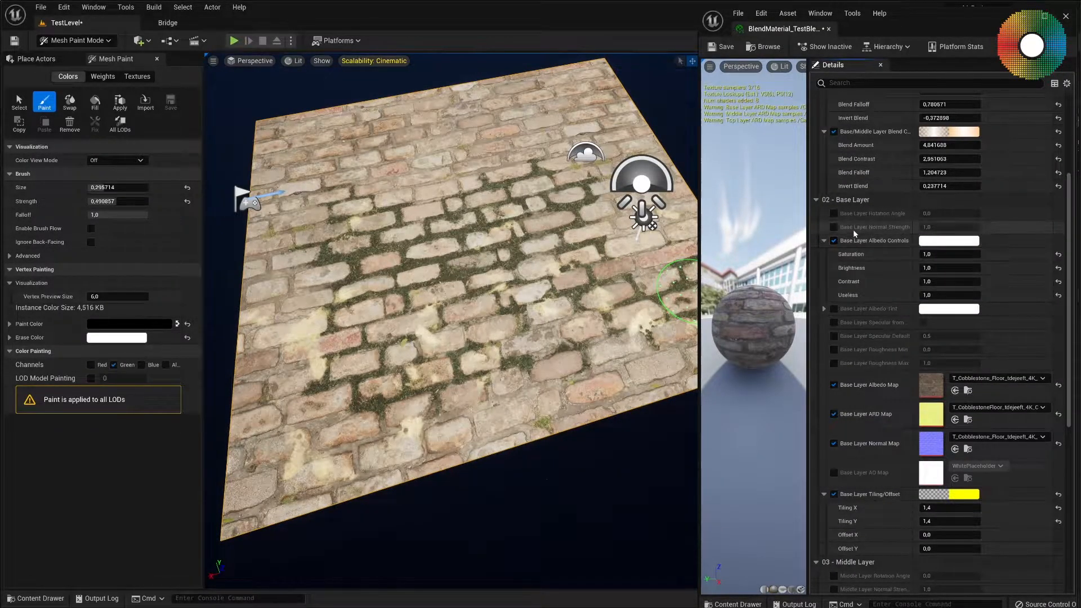
pyautogui.scroll(6, 852, 230)
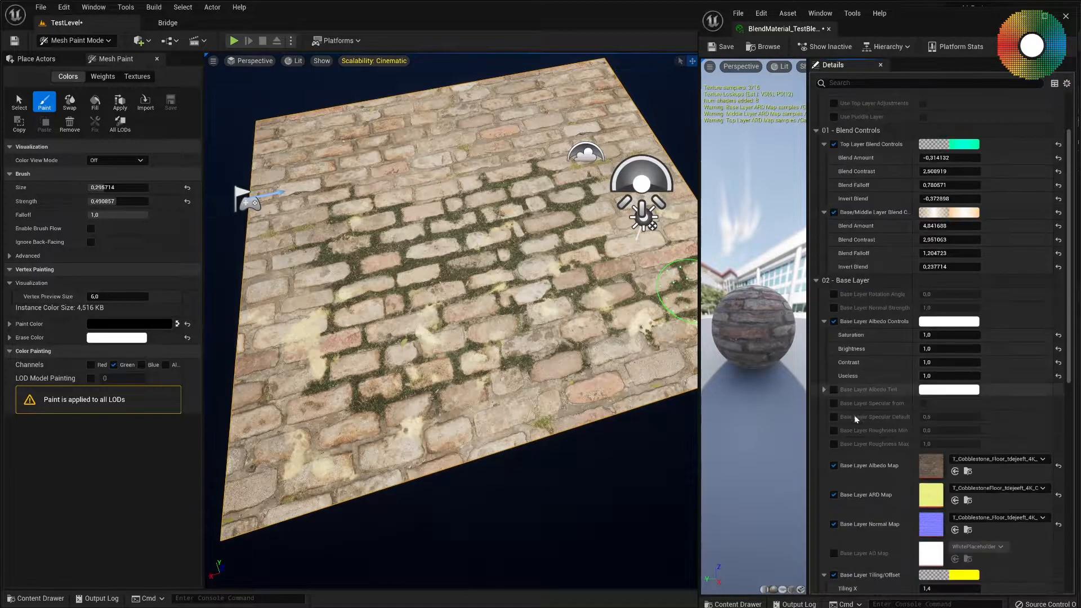
pyautogui.scroll(-5, 847, 340)
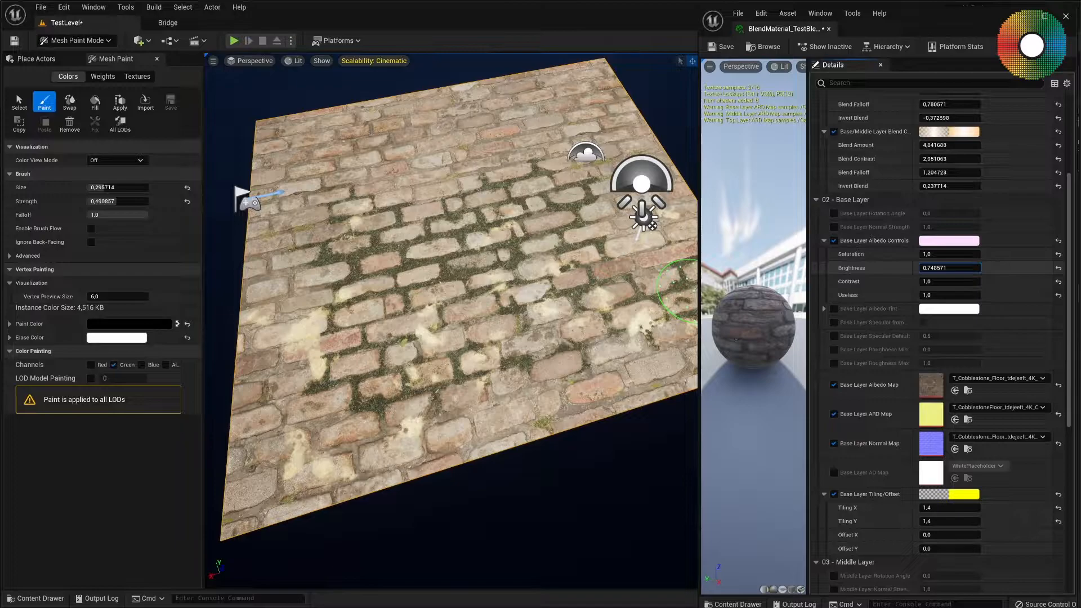
pyautogui.click(724, 47)
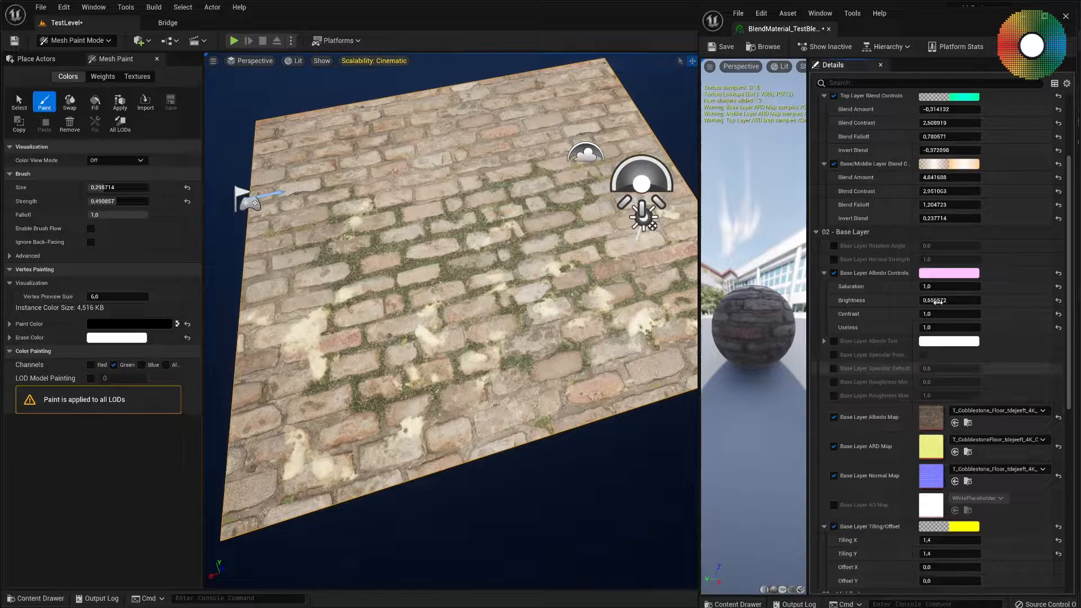
# Set the Base Layer Albedo Brightness to about 0.41.
pyautogui.moveTo(941, 301); pyautogui.dragTo(919, 301)
pyautogui.scroll(-6, 889, 416)
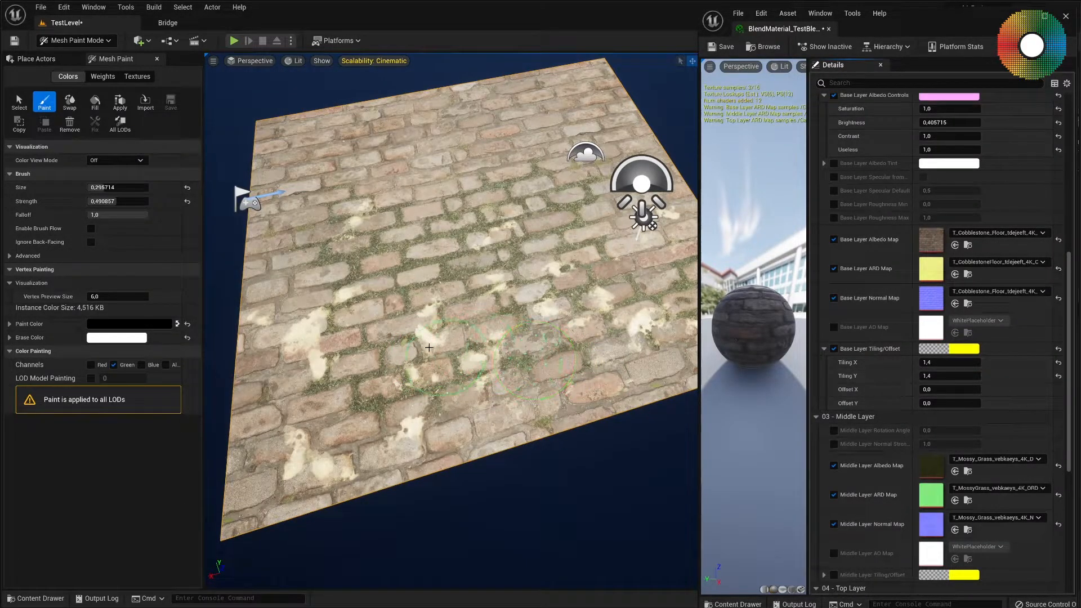
pyautogui.scroll(8, 892, 387)
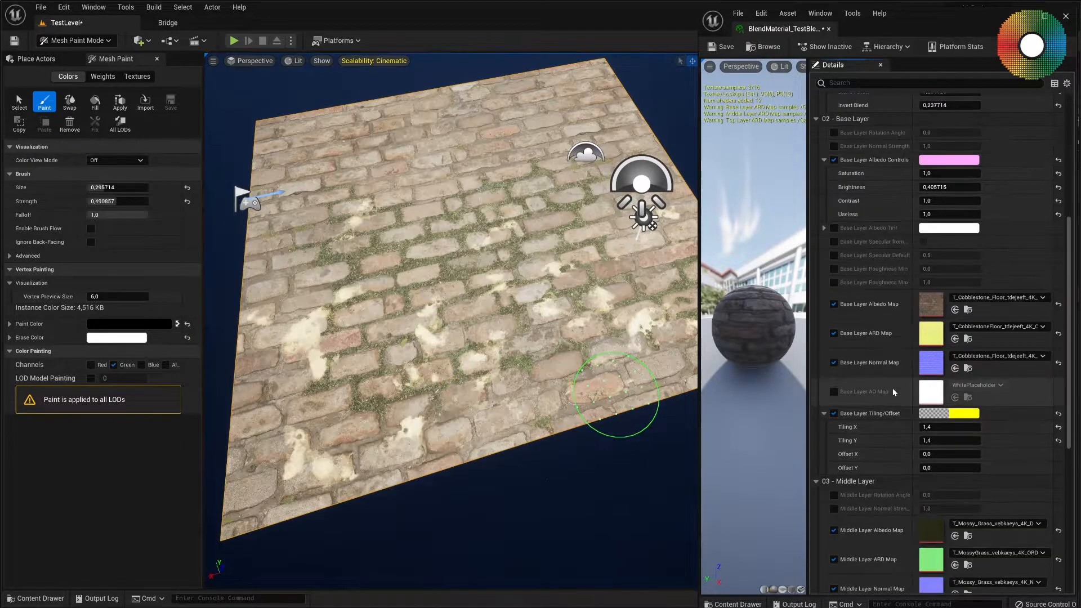
pyautogui.scroll(2, 892, 387)
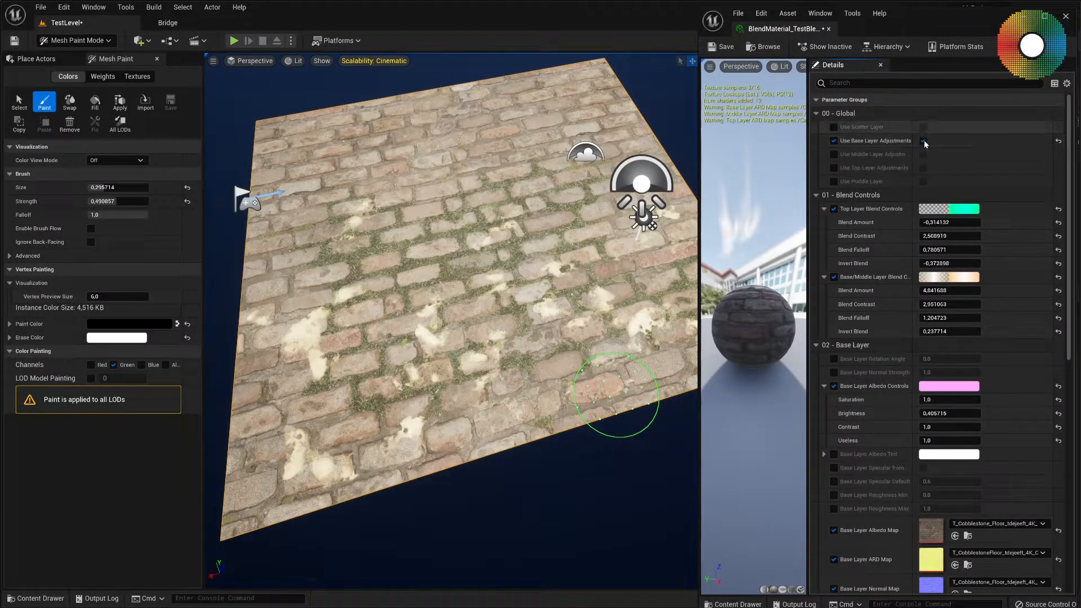
# Enable Top Layer Adjustments and the Top Layer Albedo Controls, then set their Saturation to about 0.75 and lower the Brightness.
pyautogui.click(833, 168)
pyautogui.click(922, 168)
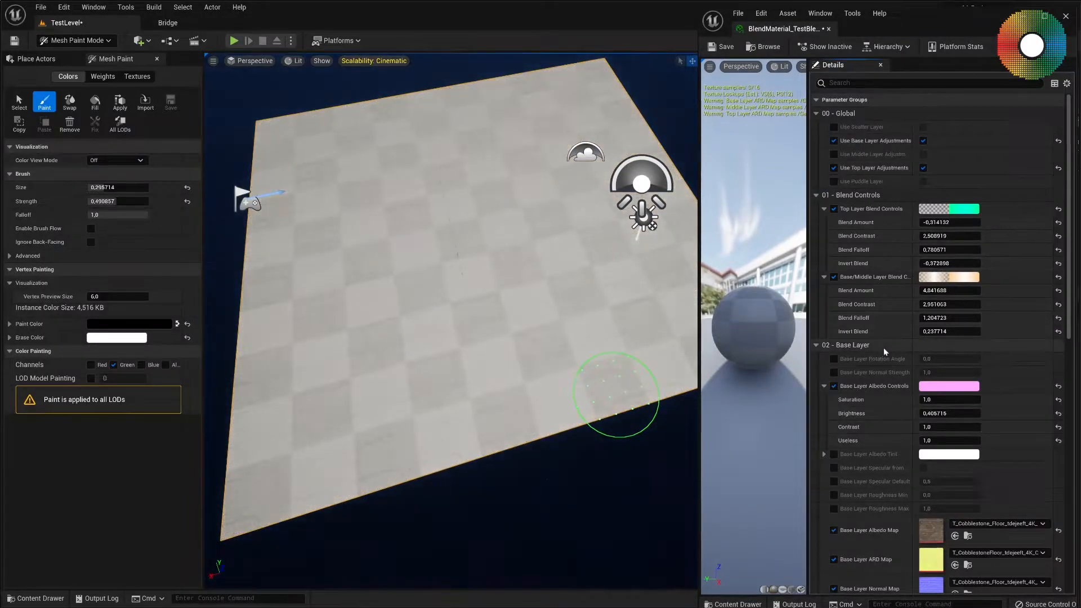
pyautogui.scroll(-6, 883, 346)
pyautogui.scroll(-10, 883, 346)
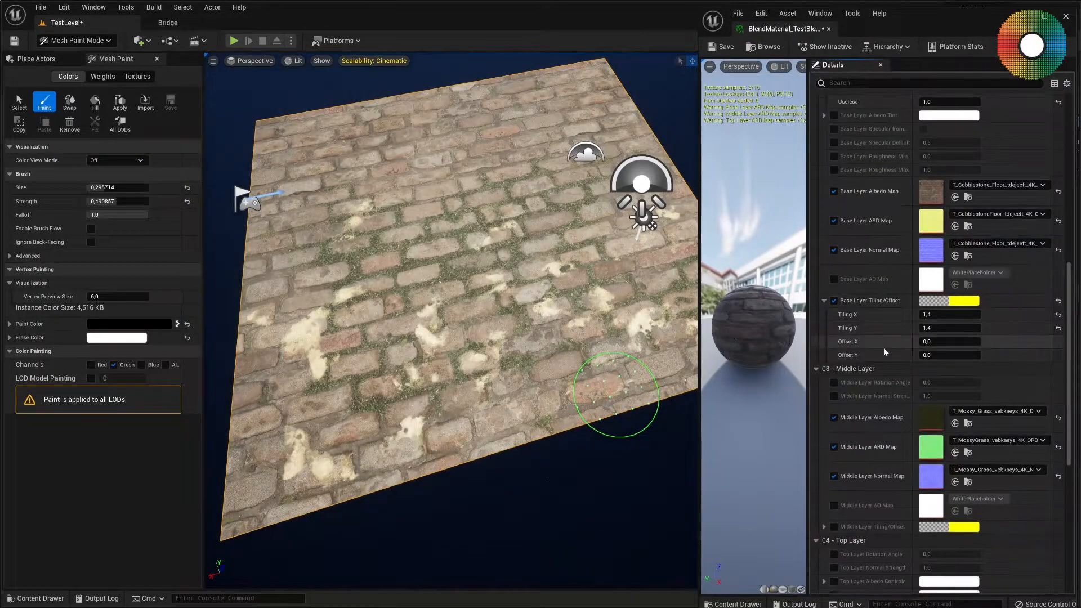
pyautogui.scroll(-11, 883, 347)
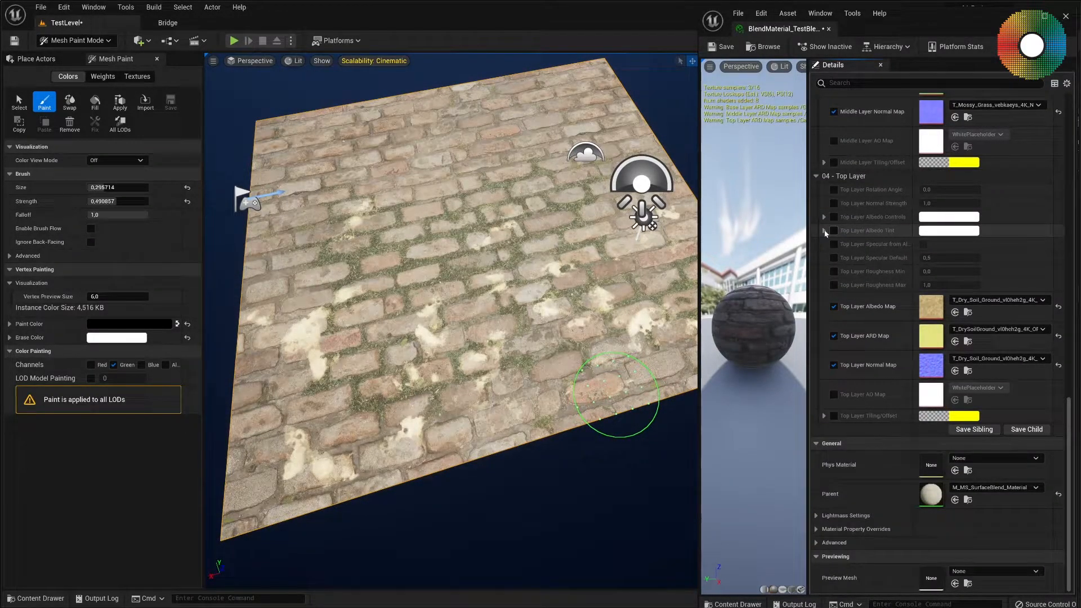
pyautogui.click(833, 231)
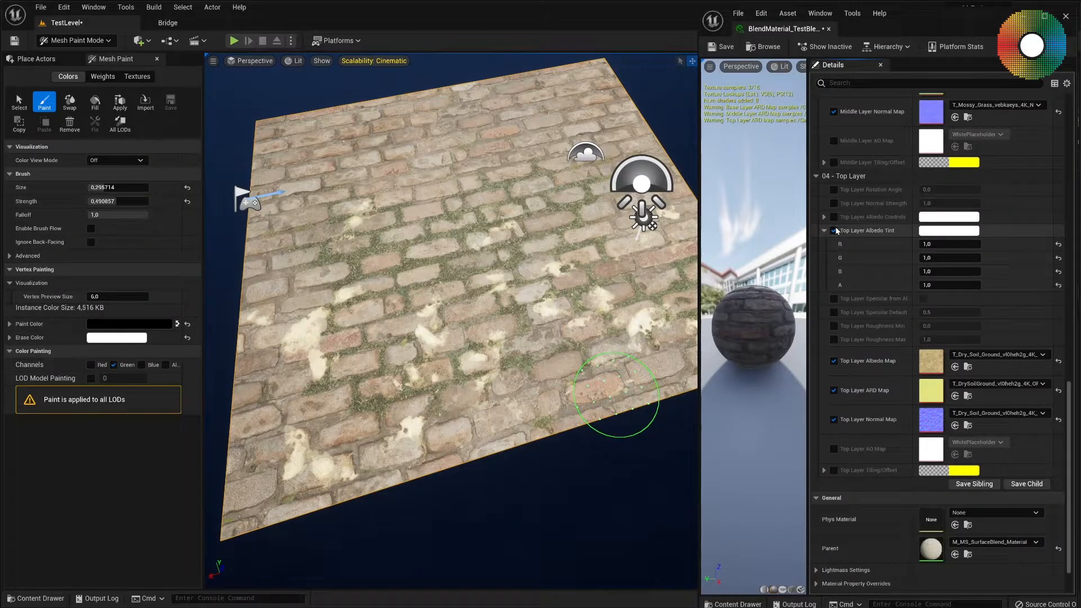
pyautogui.click(834, 217)
pyautogui.click(824, 217)
pyautogui.moveTo(946, 235)
pyautogui.mouseDown()
pyautogui.moveTo(934, 236)
pyautogui.moveTo(943, 231)
pyautogui.mouseUp()
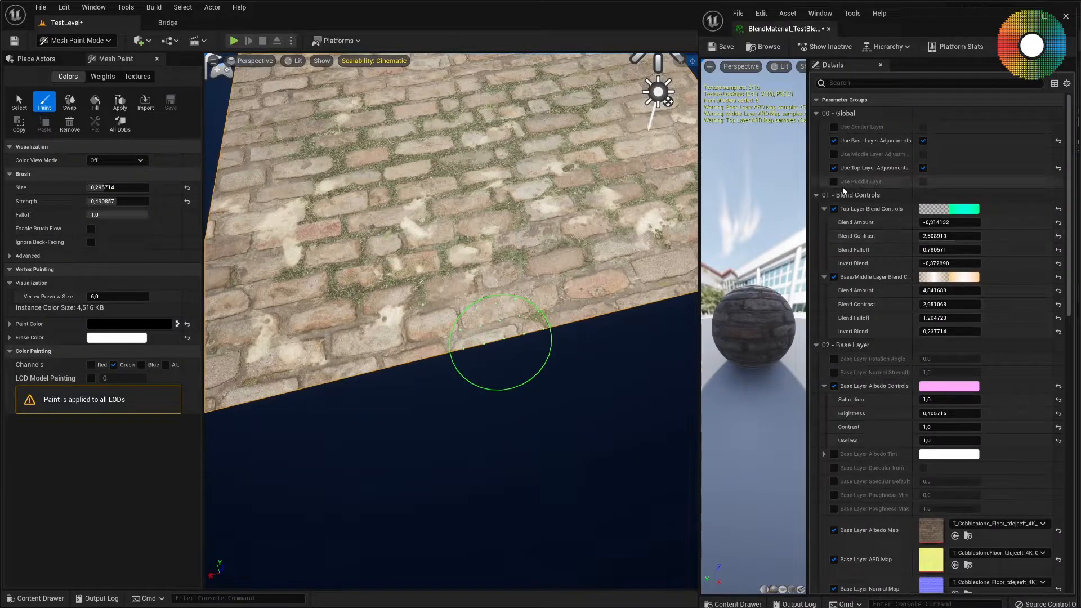
# Enable the Puddle Layer in the material instance and restrict vertex painting to the Blue channel.
pyautogui.click(833, 182)
pyautogui.click(923, 181)
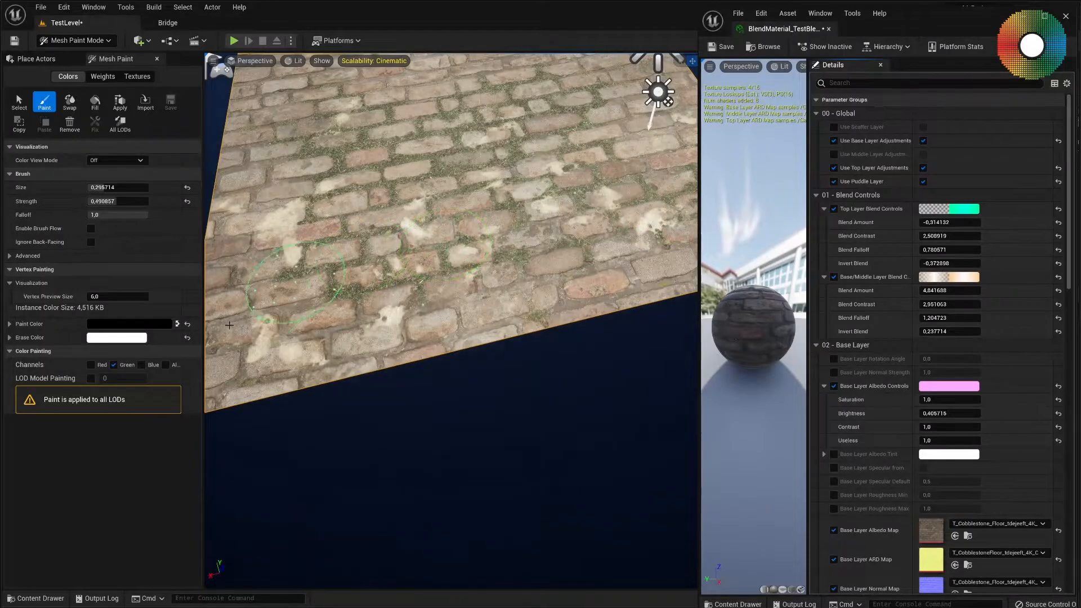
pyautogui.click(114, 365)
pyautogui.click(142, 366)
# Reduce the brush size to about 0.23 and paint a puddle over the grassy cobblestones around the plane's middle.
pyautogui.moveTo(369, 312); pyautogui.dragTo(386, 267, button='right')
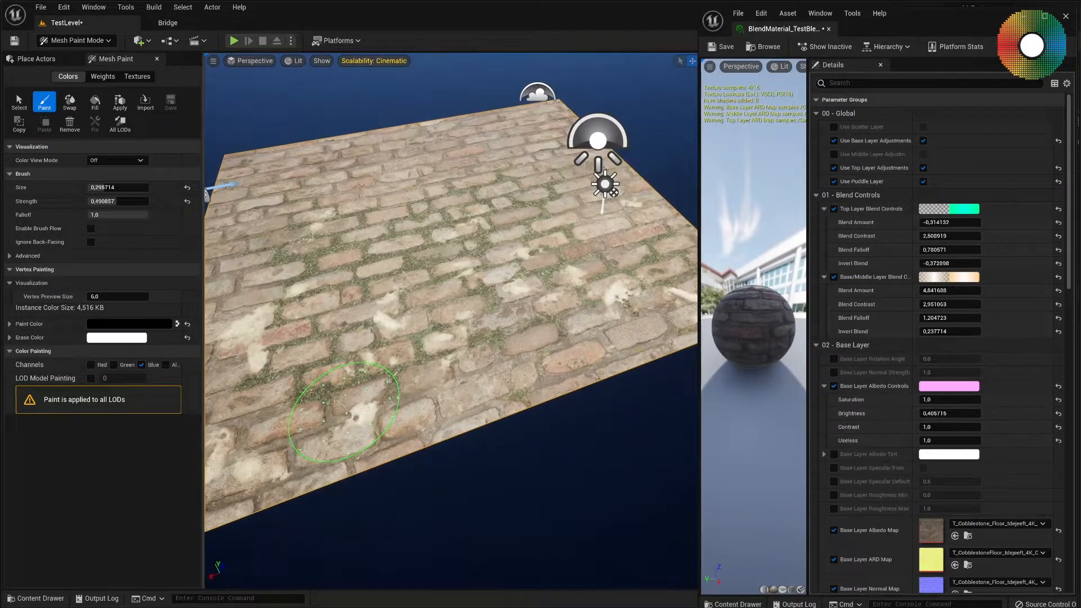
pyautogui.moveTo(118, 187); pyautogui.dragTo(110, 187)
pyautogui.moveTo(510, 291)
pyautogui.mouseDown(button='right')
pyautogui.moveTo(444, 293)
pyautogui.moveTo(510, 291)
pyautogui.moveTo(361, 256)
pyautogui.mouseUp(button='right')
pyautogui.moveTo(360, 257); pyautogui.dragTo(344, 307)
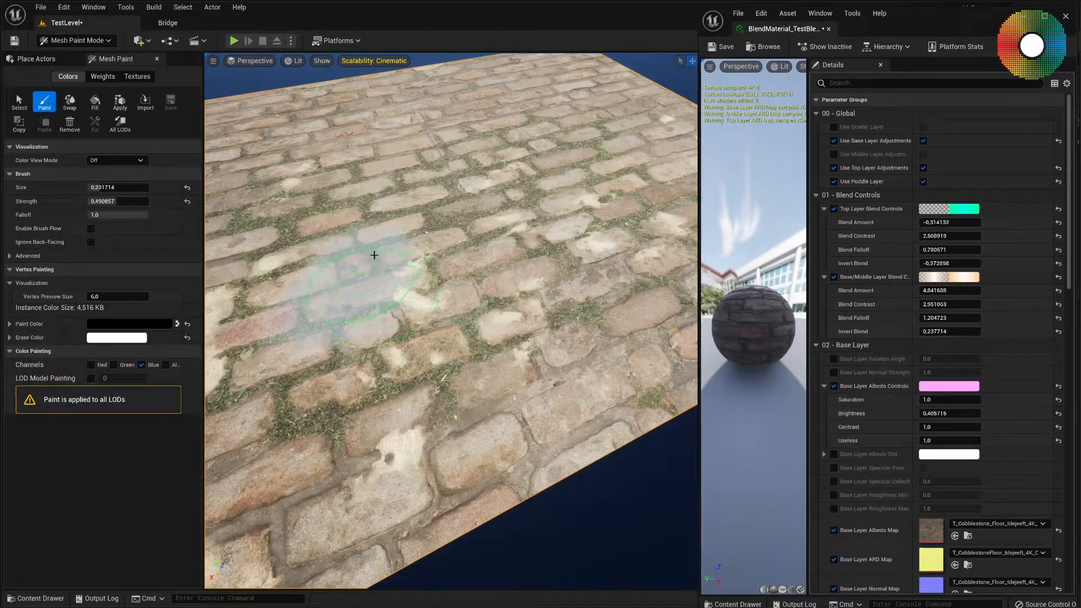
pyautogui.moveTo(253, 343); pyautogui.dragTo(264, 363)
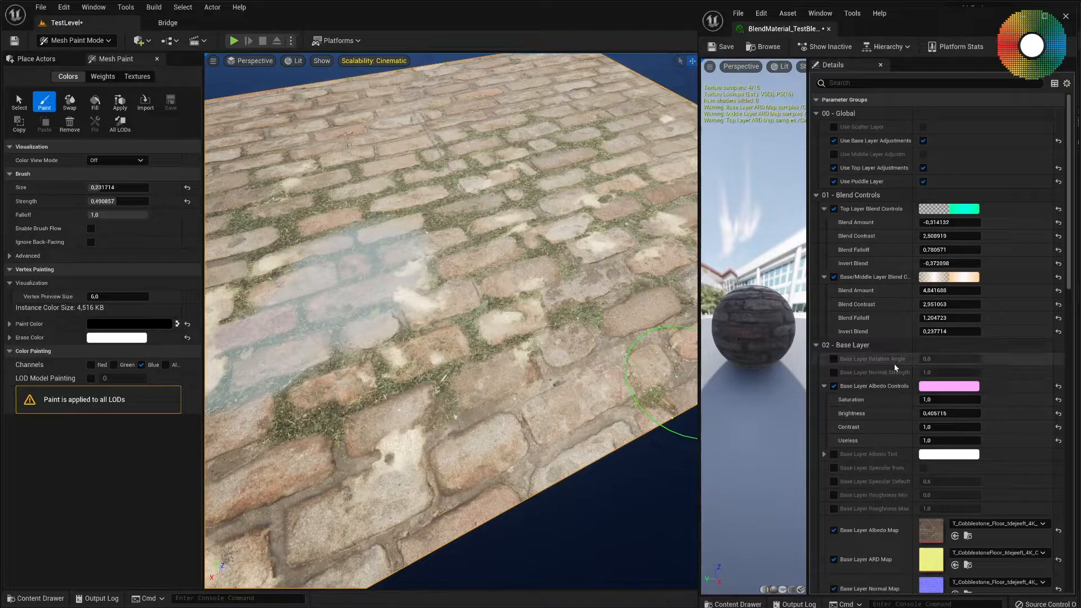
# Enable the puddle layer's Liquid Opacity at about 0.12 and try out a Liquid Height Max override.
pyautogui.scroll(-15, 894, 367)
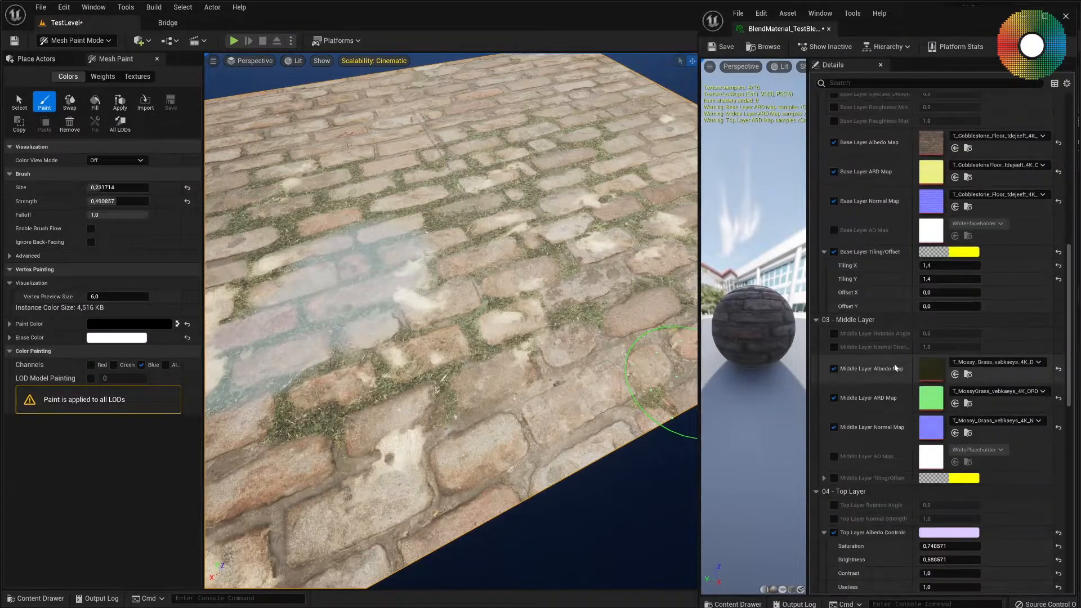
pyautogui.scroll(-12, 892, 363)
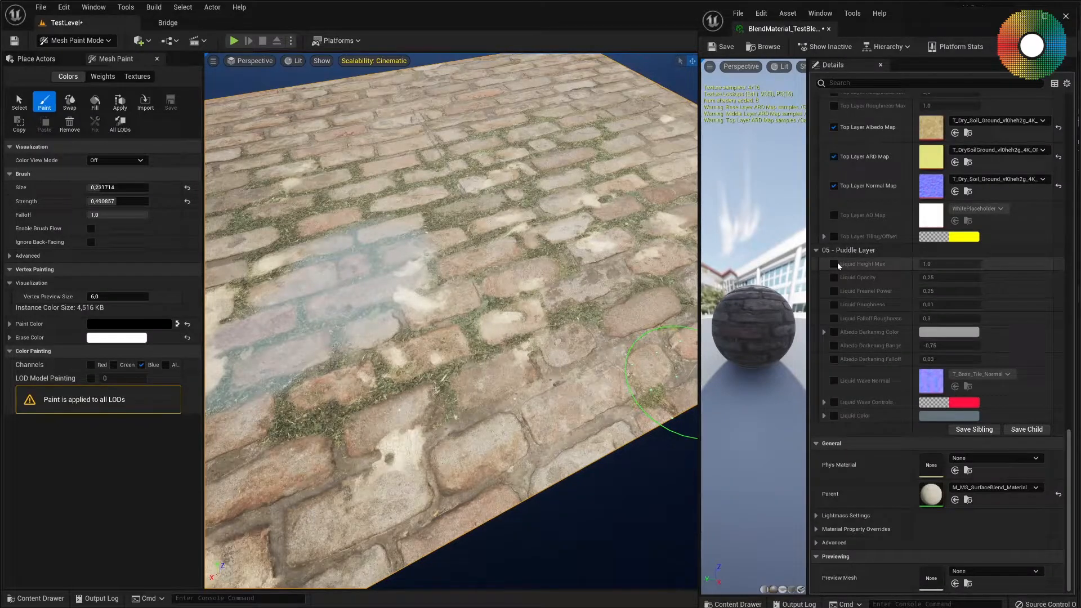
pyautogui.click(834, 277)
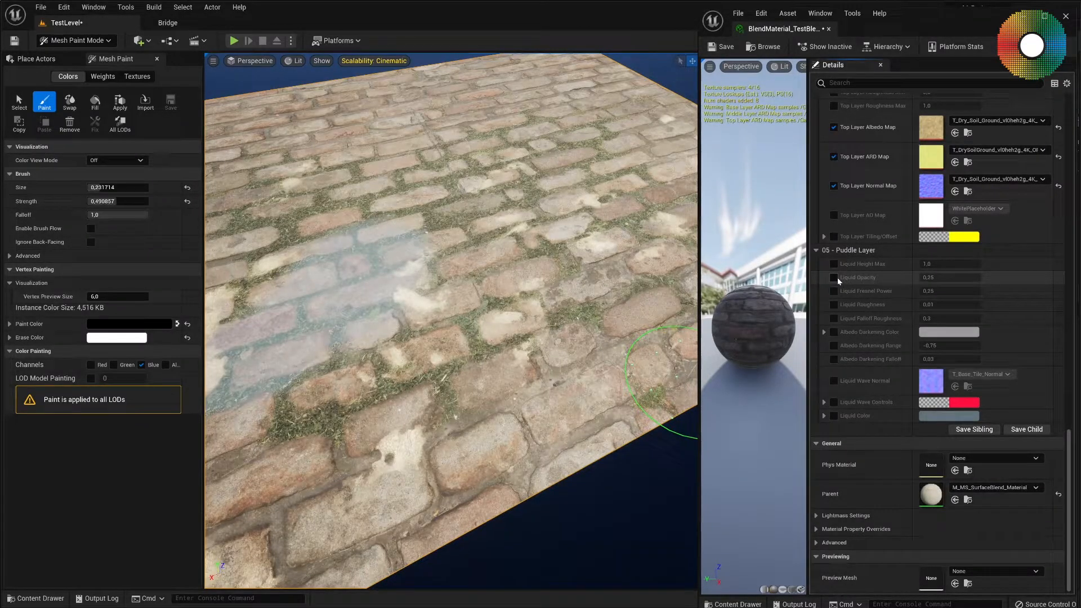
pyautogui.moveTo(946, 278); pyautogui.dragTo(915, 278)
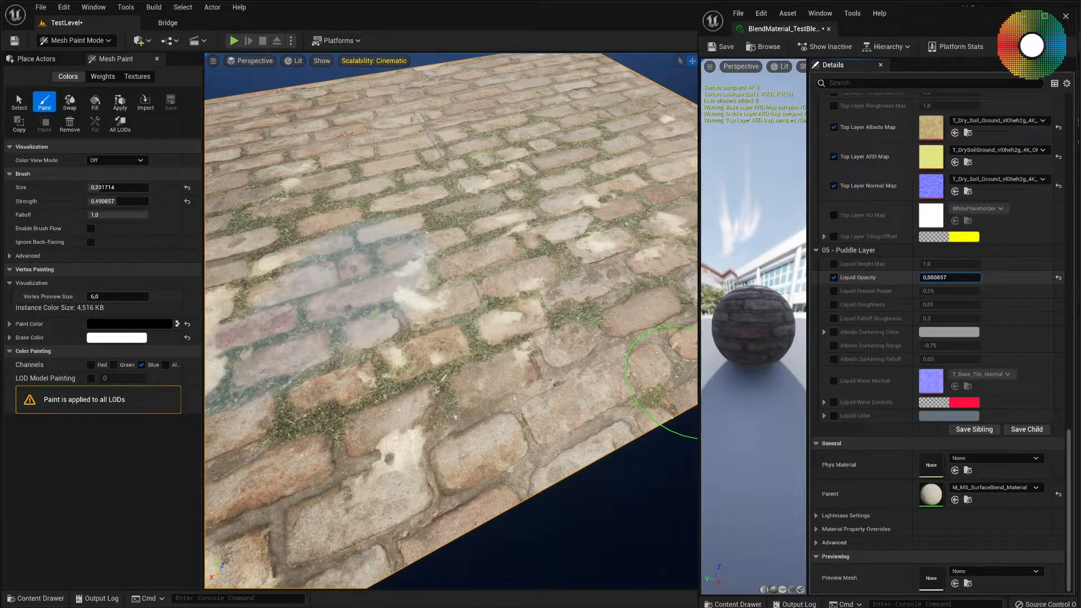
pyautogui.moveTo(483, 320); pyautogui.dragTo(422, 321, button='right')
pyautogui.click(834, 264)
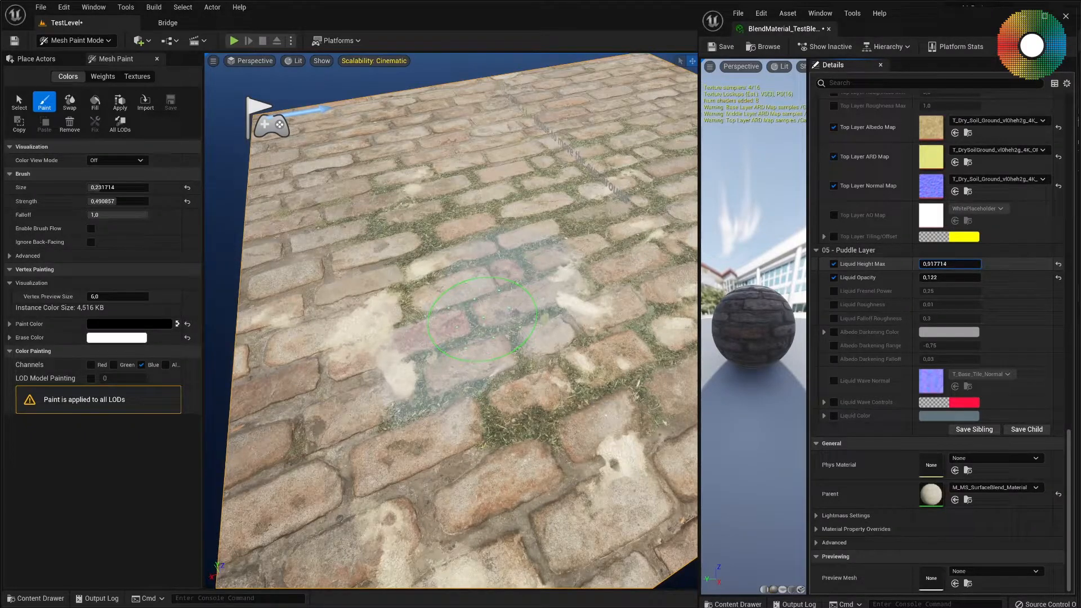
pyautogui.click(833, 264)
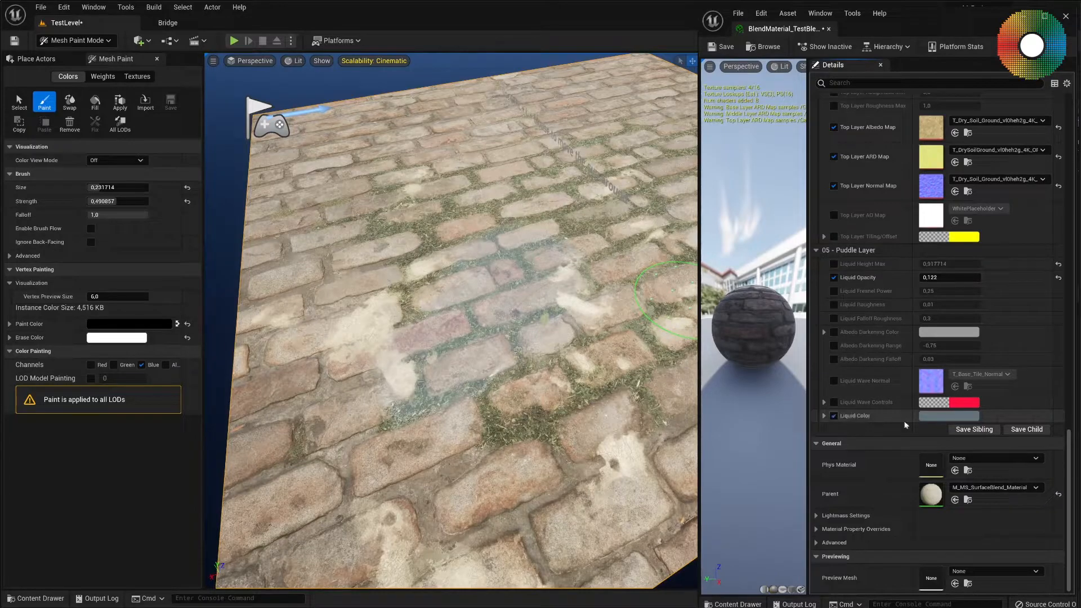
# Change the puddle's Liquid Color to a muddy brown, Hex sRGB 786646.
pyautogui.click(960, 416)
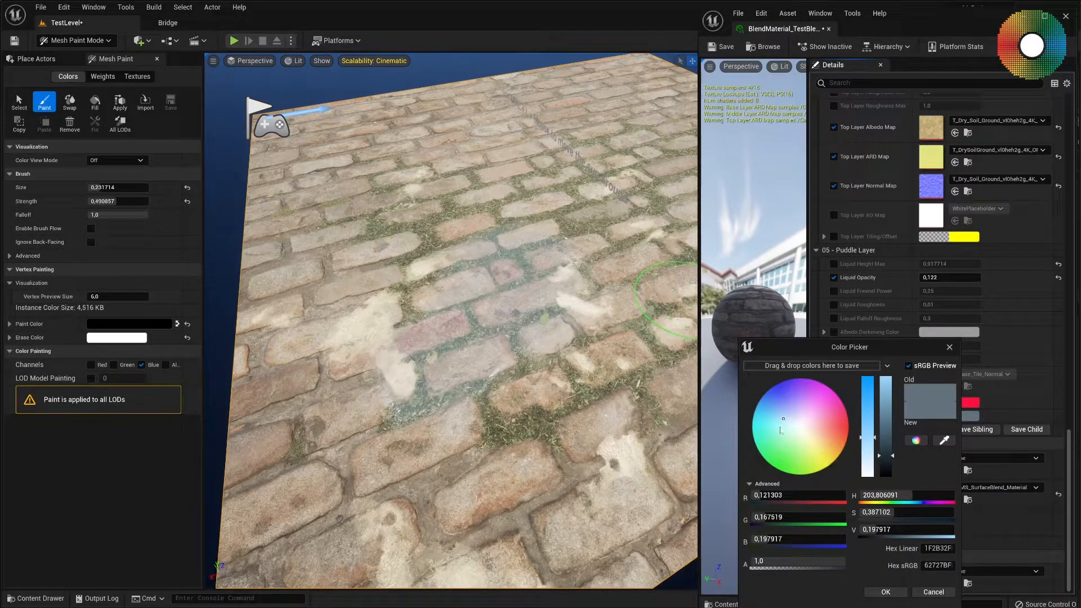
pyautogui.moveTo(783, 422); pyautogui.dragTo(823, 454)
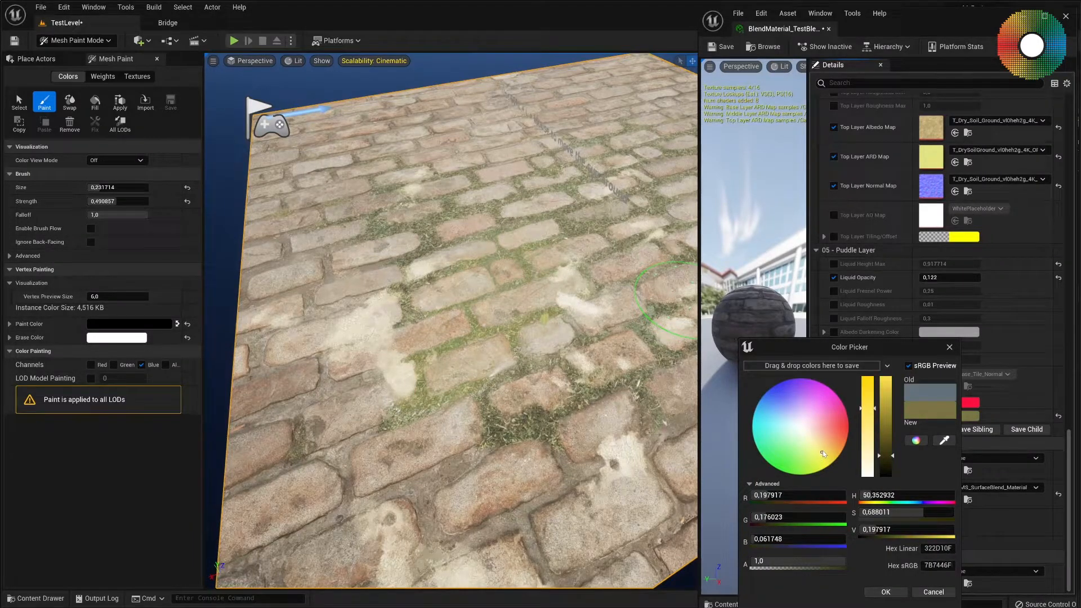
pyautogui.moveTo(891, 456)
pyautogui.mouseDown()
pyautogui.moveTo(829, 447)
pyautogui.moveTo(885, 455)
pyautogui.mouseUp()
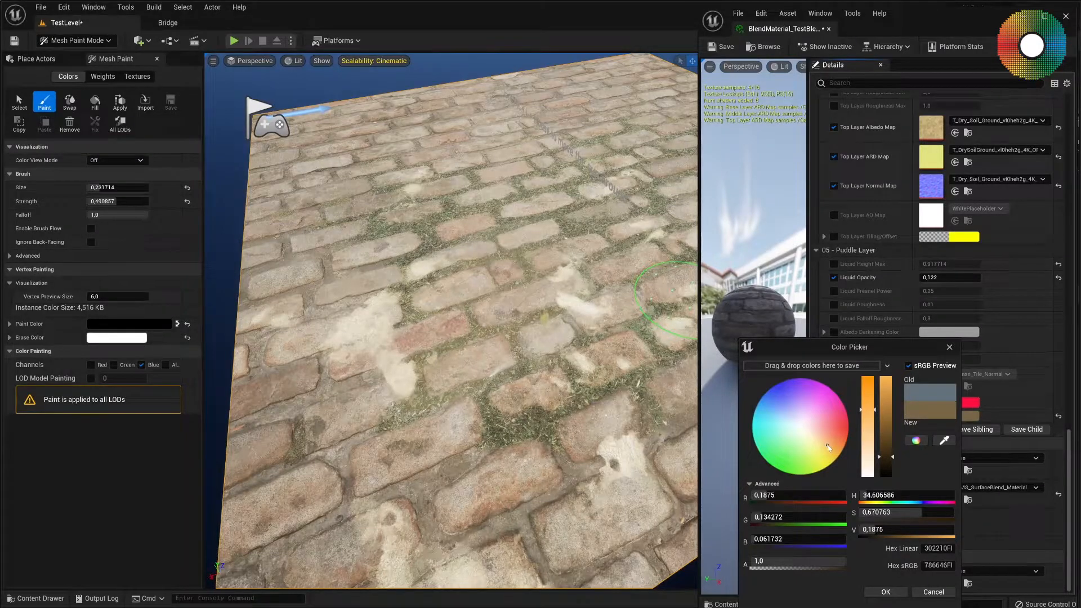
pyautogui.scroll(-6, 476, 354)
pyautogui.moveTo(475, 353); pyautogui.dragTo(476, 242, button='right')
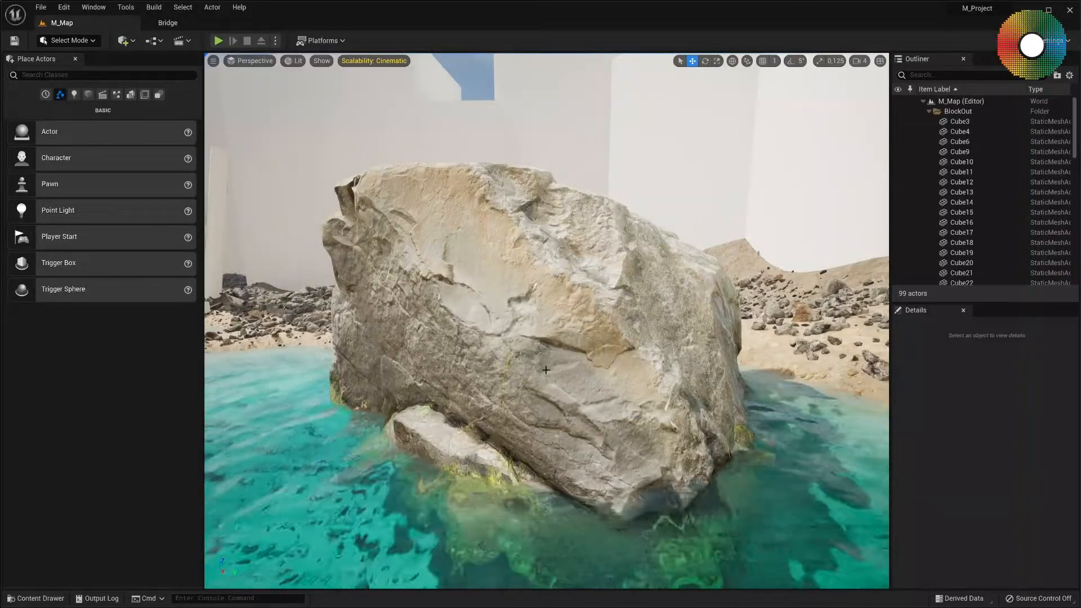
# Select the large rock and the MI_Cobblestone_Floor, MI_Mossy_Ground and MI_Weathered_Layered_Rock material instances in the RockWithMossUnderside2 folder.
pyautogui.click(546, 370)
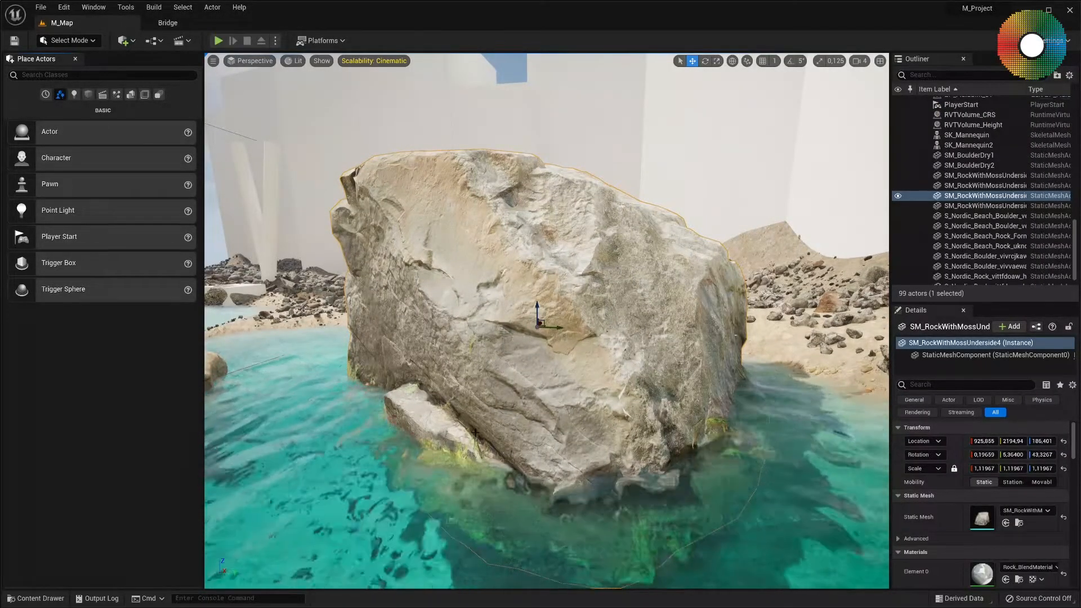
pyautogui.hotkey('ctrl', 'space')
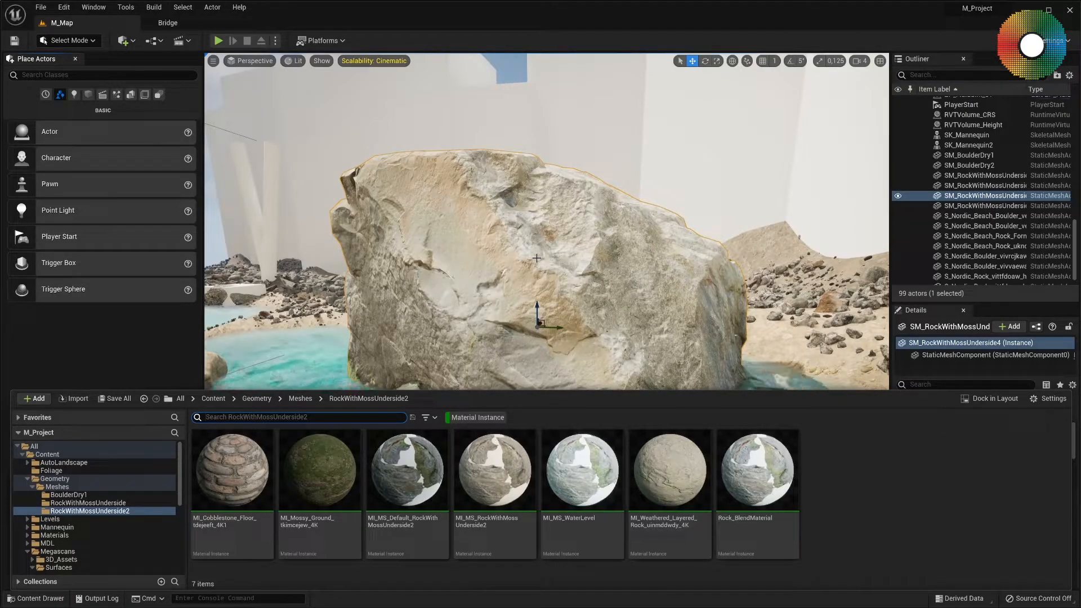
pyautogui.click(636, 484)
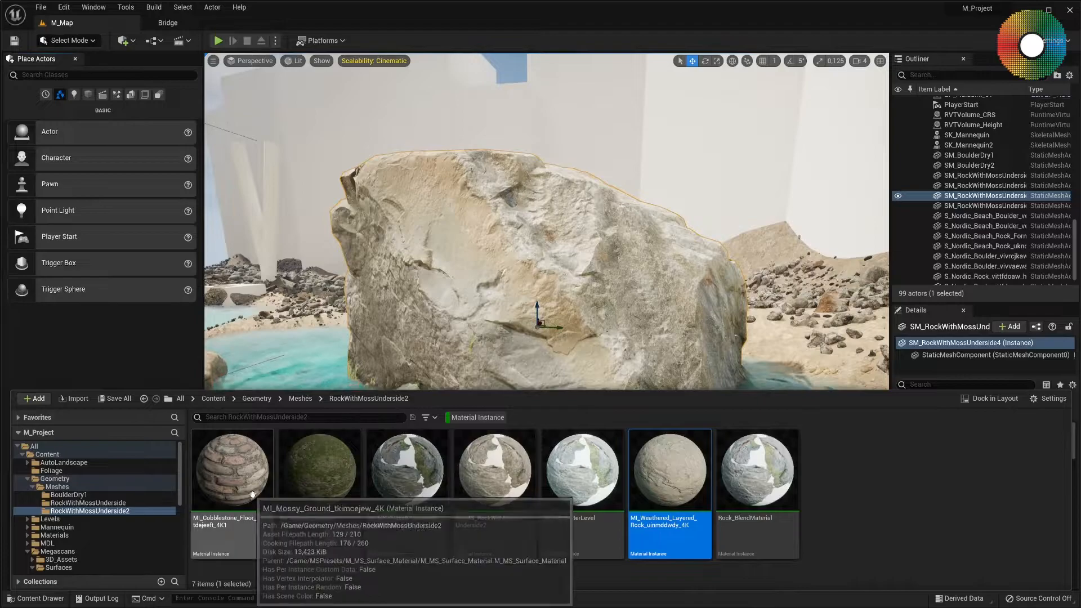
pyautogui.click(252, 495)
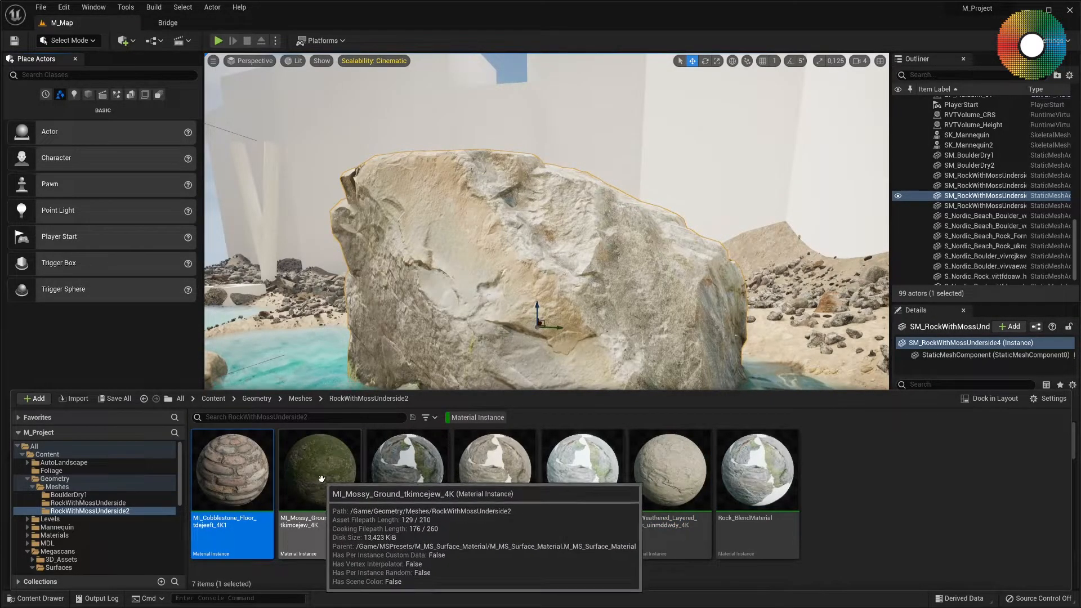
pyautogui.keyDown('ctrl'); pyautogui.click(325, 477); pyautogui.keyUp('ctrl')
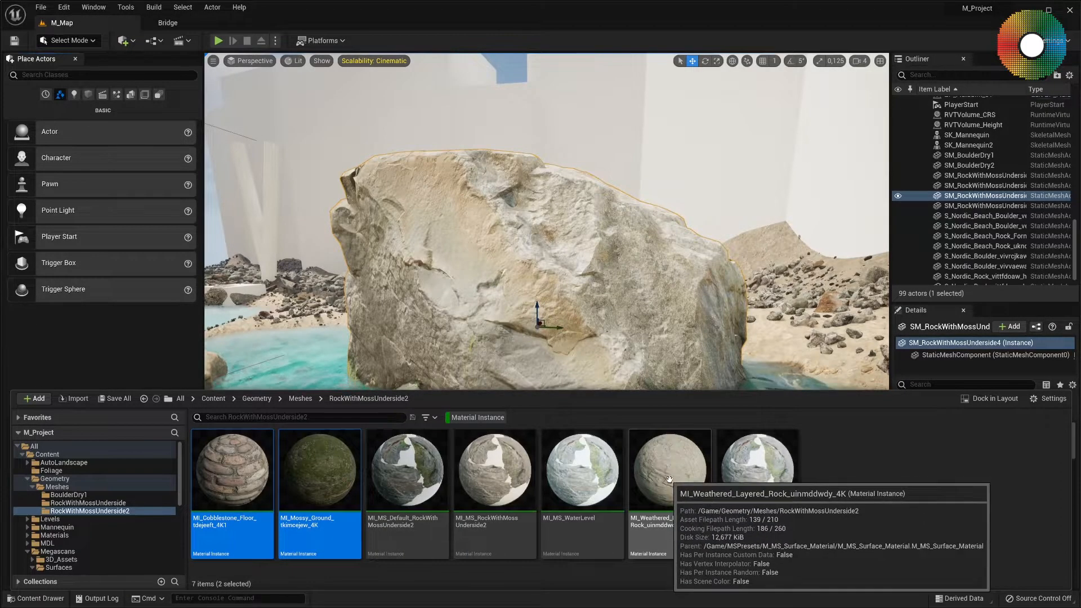
pyautogui.keyDown('ctrl'); pyautogui.click(677, 482); pyautogui.keyUp('ctrl')
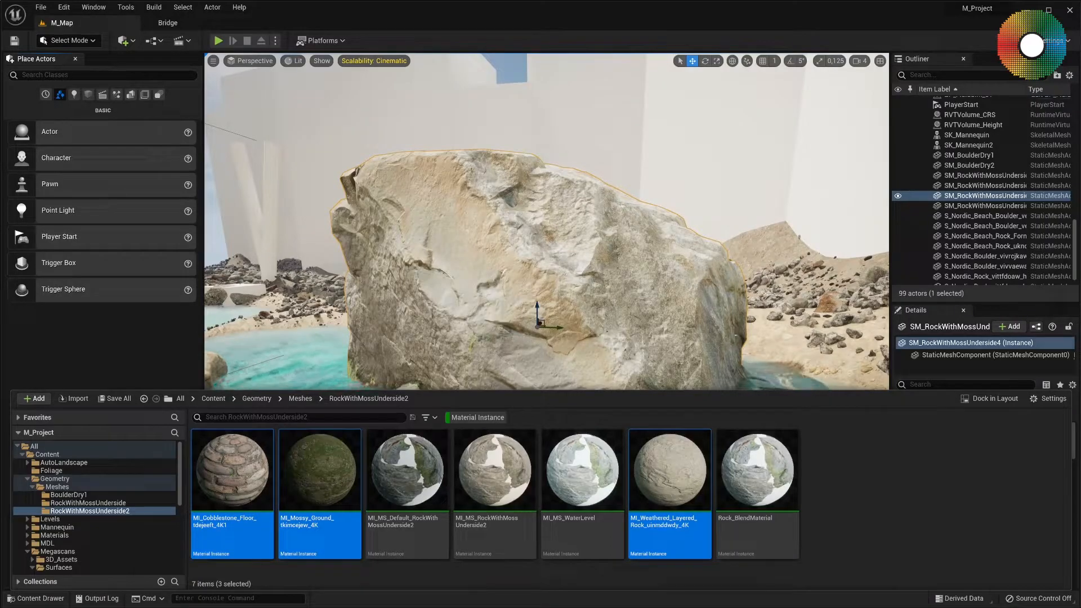
# Open the Megascans settings and change the blend's Material Name to BlendMaterial_Rock.
pyautogui.moveTo(500, 175); pyautogui.dragTo(575, 134)
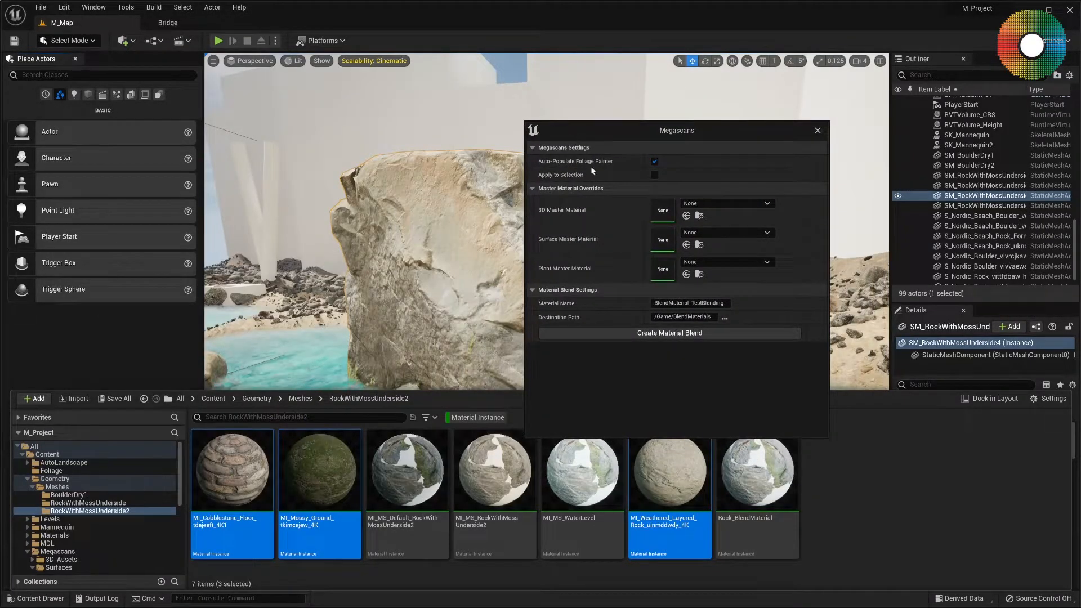
pyautogui.click(690, 331)
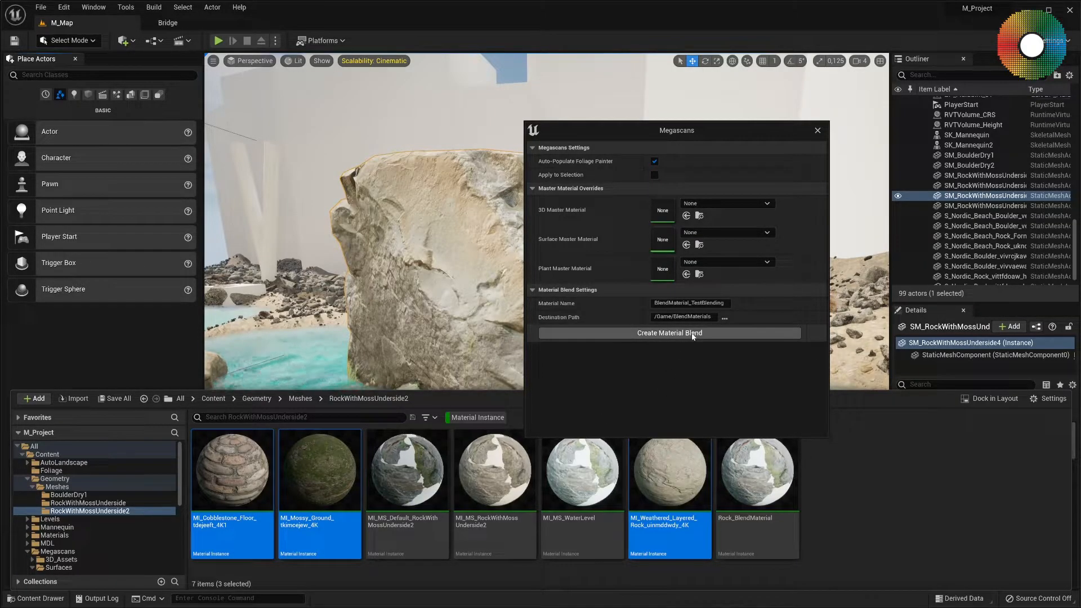
pyautogui.click(691, 303)
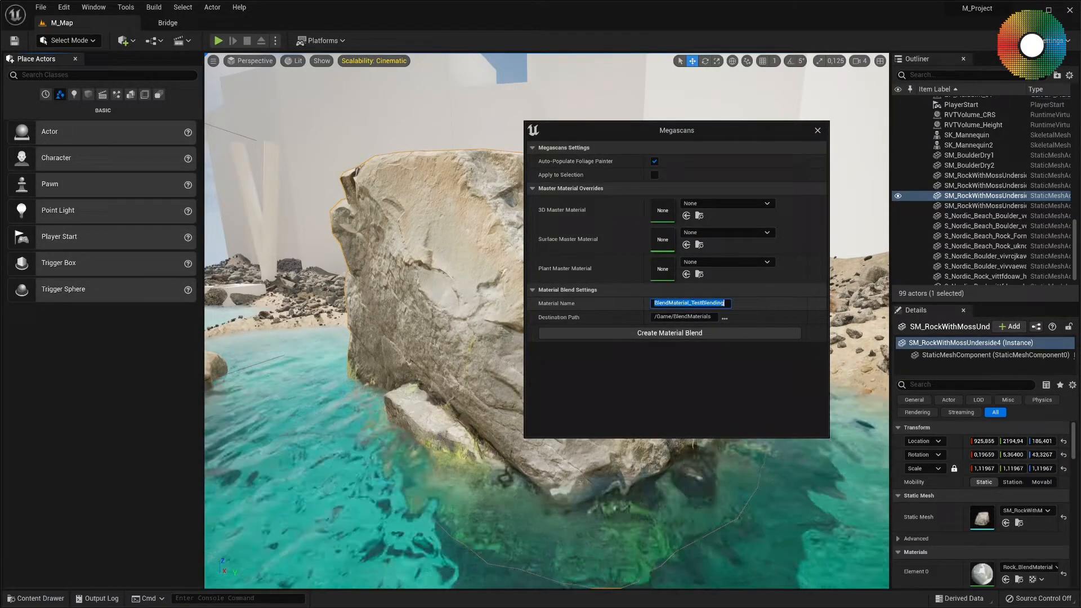
pyautogui.moveTo(691, 303); pyautogui.dragTo(724, 304)
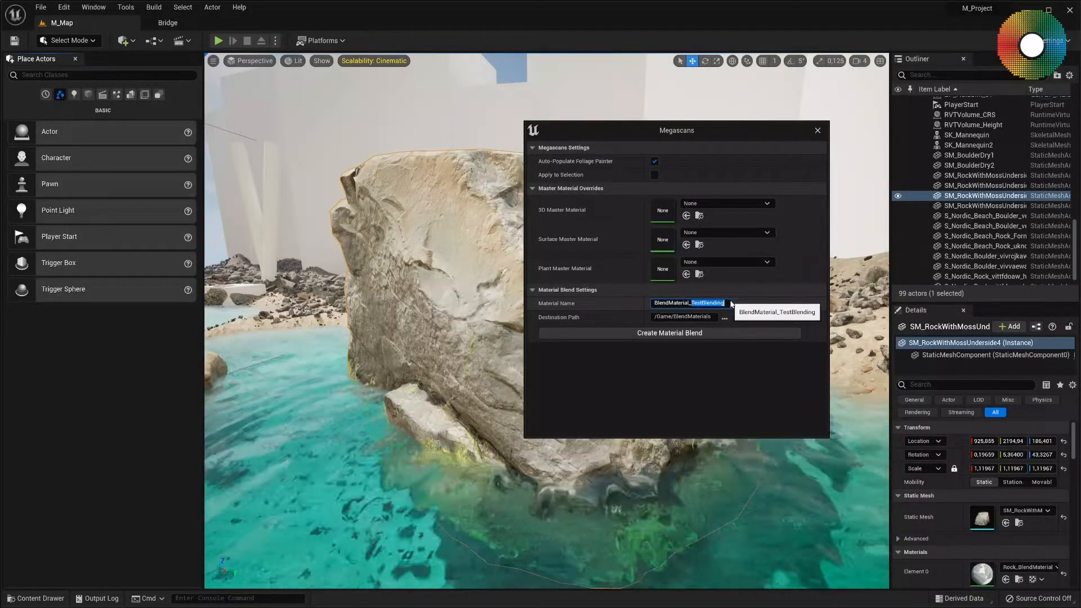
pyautogui.write('Rock')
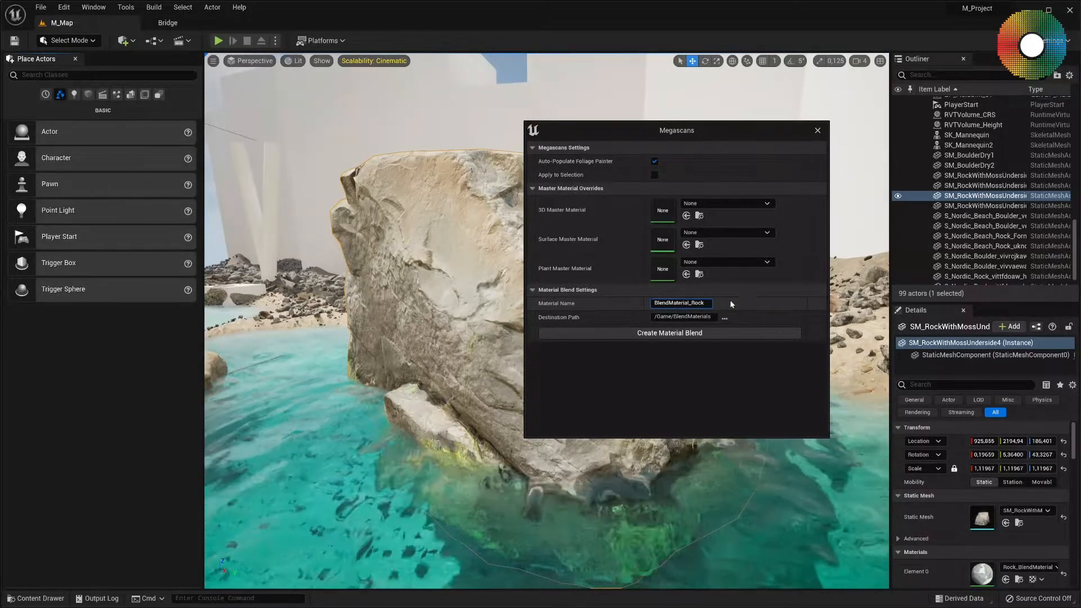
# Reselect the cobblestone, mossy ground and weathered rock instances in that order and try to create the BlendMaterial_Rock blend.
pyautogui.click(28, 598)
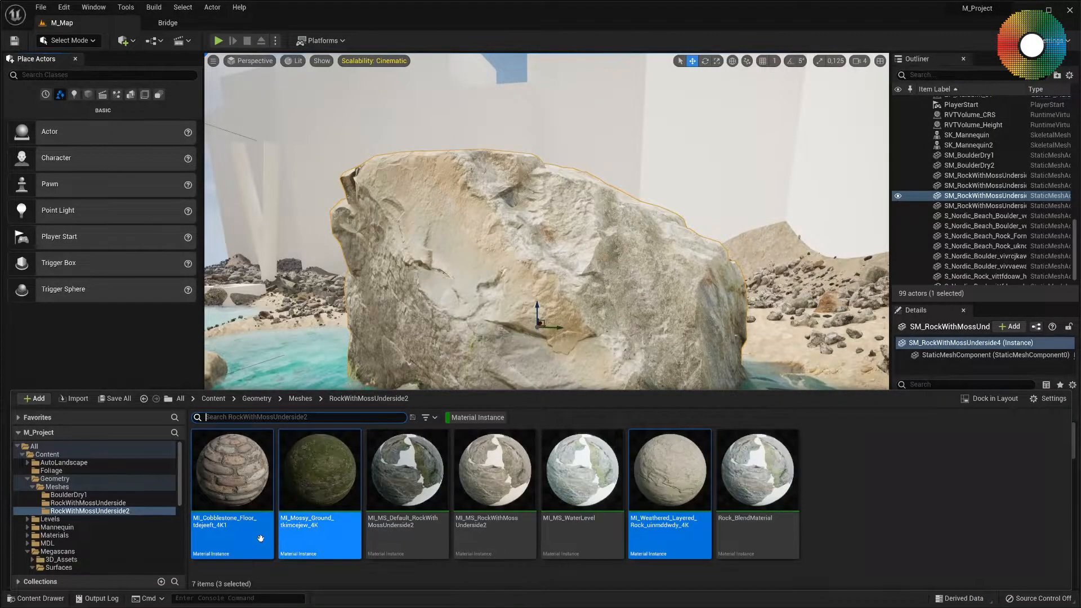
pyautogui.click(241, 499)
pyautogui.keyDown('ctrl'); pyautogui.click(319, 479); pyautogui.keyUp('ctrl')
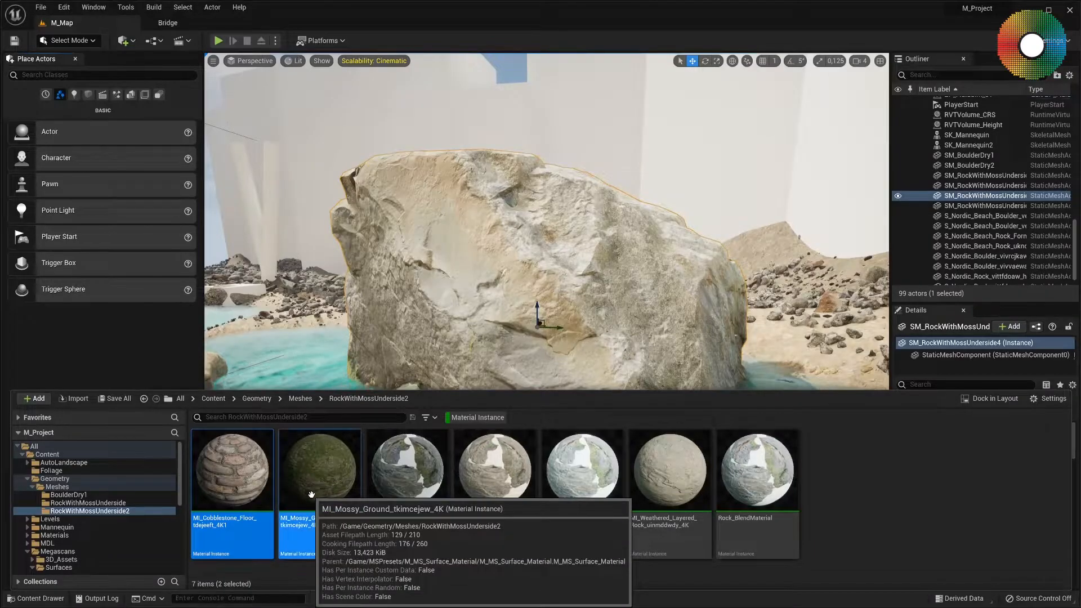
pyautogui.keyDown('ctrl'); pyautogui.click(688, 490); pyautogui.keyUp('ctrl')
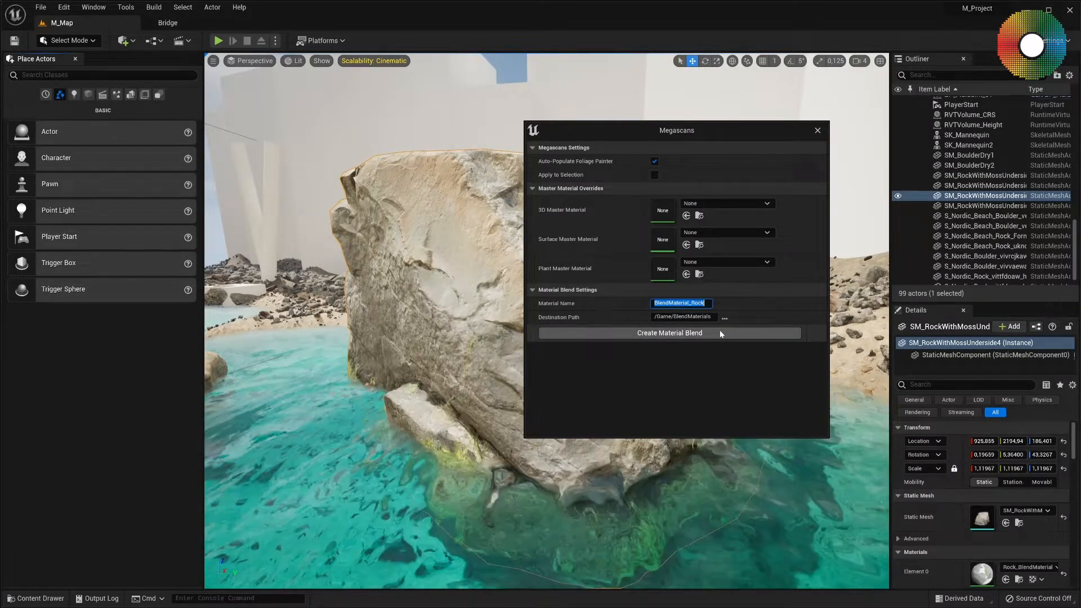
pyautogui.click(720, 331)
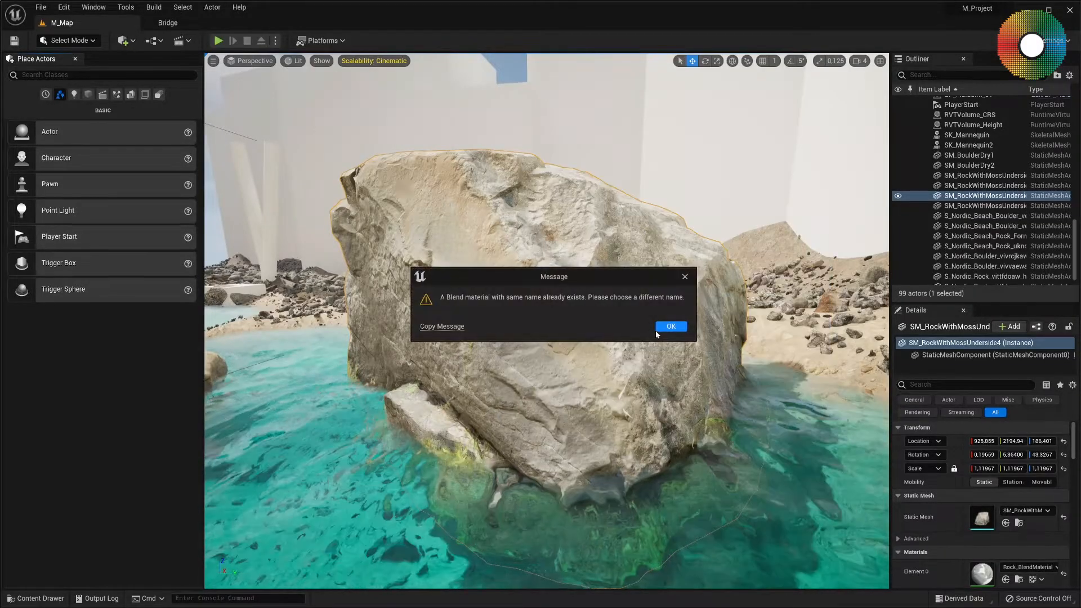
pyautogui.click(670, 326)
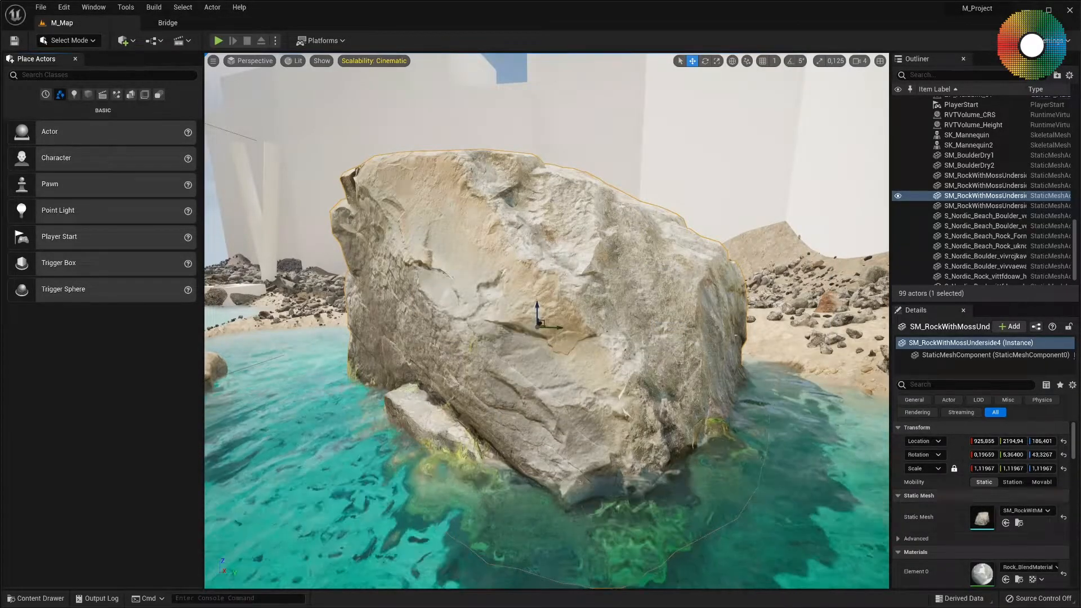
# Apply the BlendMaterial_Rock instance from the BlendMaterials folder to the large rock.
pyautogui.click(35, 598)
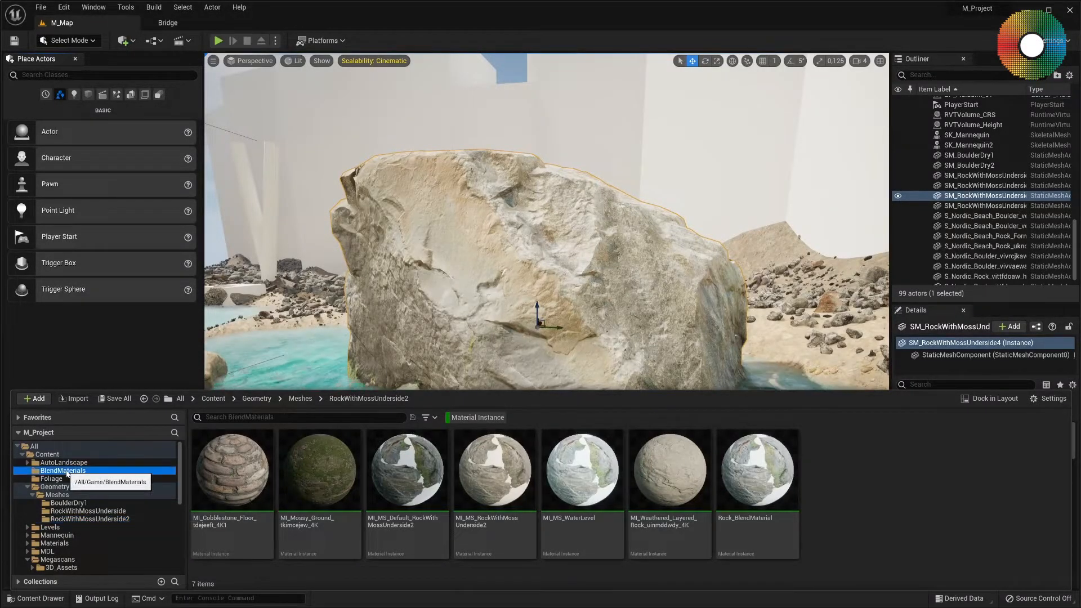
pyautogui.click(64, 471)
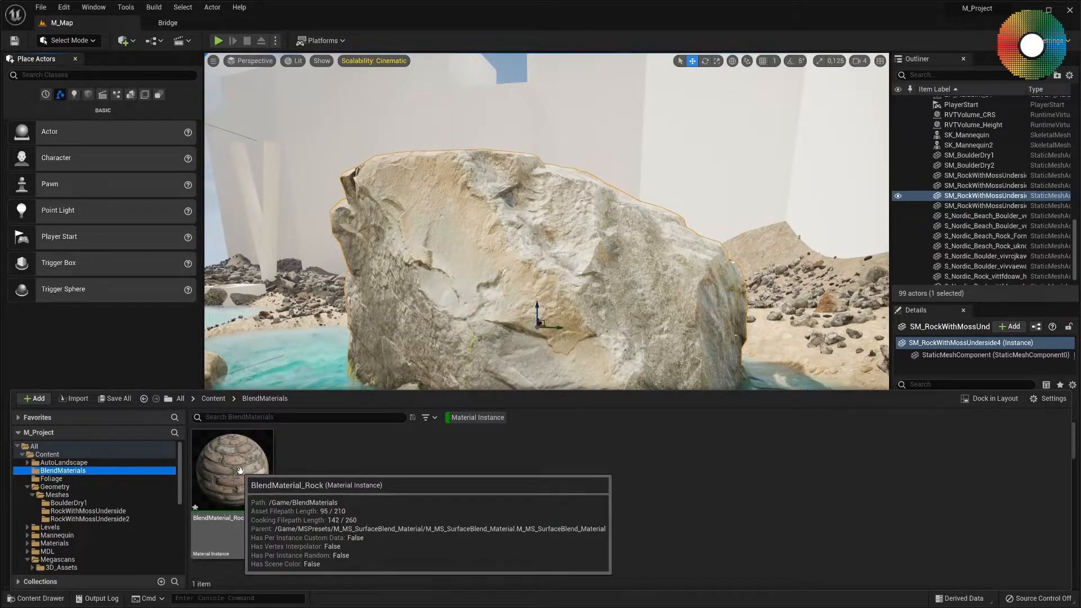
pyautogui.click(228, 475)
pyautogui.moveTo(223, 476); pyautogui.dragTo(460, 290)
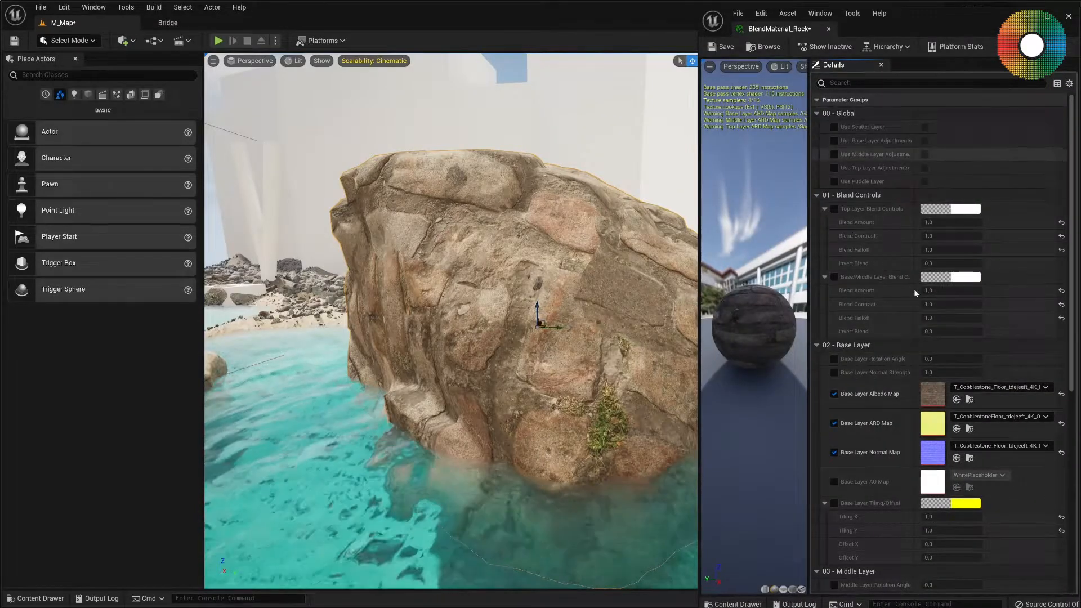
# Replace BlendMaterial_Rock's Base Layer Albedo Map with the RockWithMossUnderside2_albedo texture from the RockWithMossUnderside2 folder.
pyautogui.scroll(-10, 1013, 413)
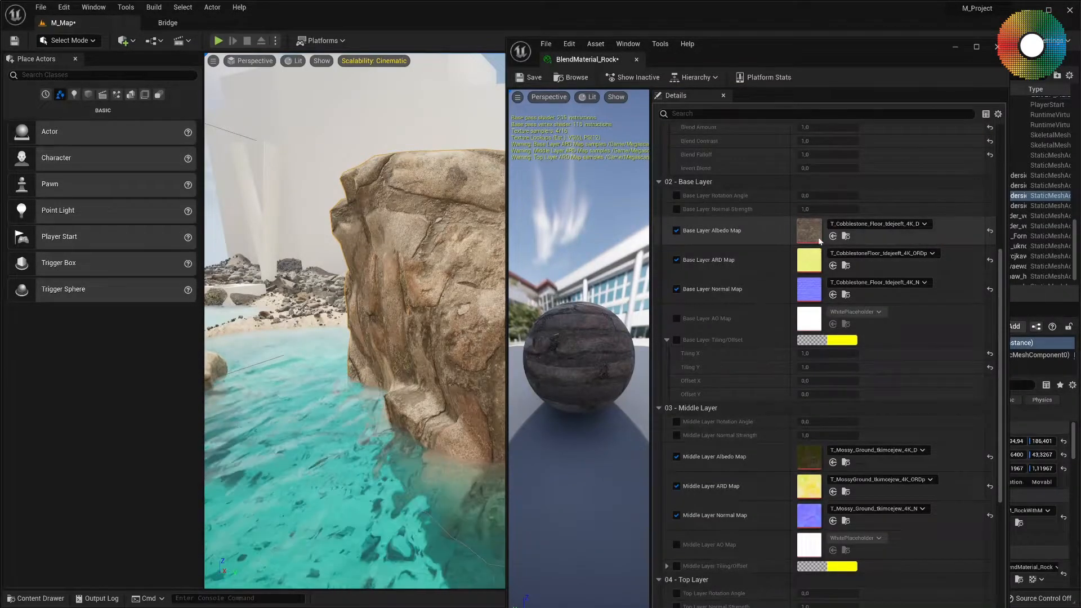
pyautogui.hotkey('ctrl', 'space')
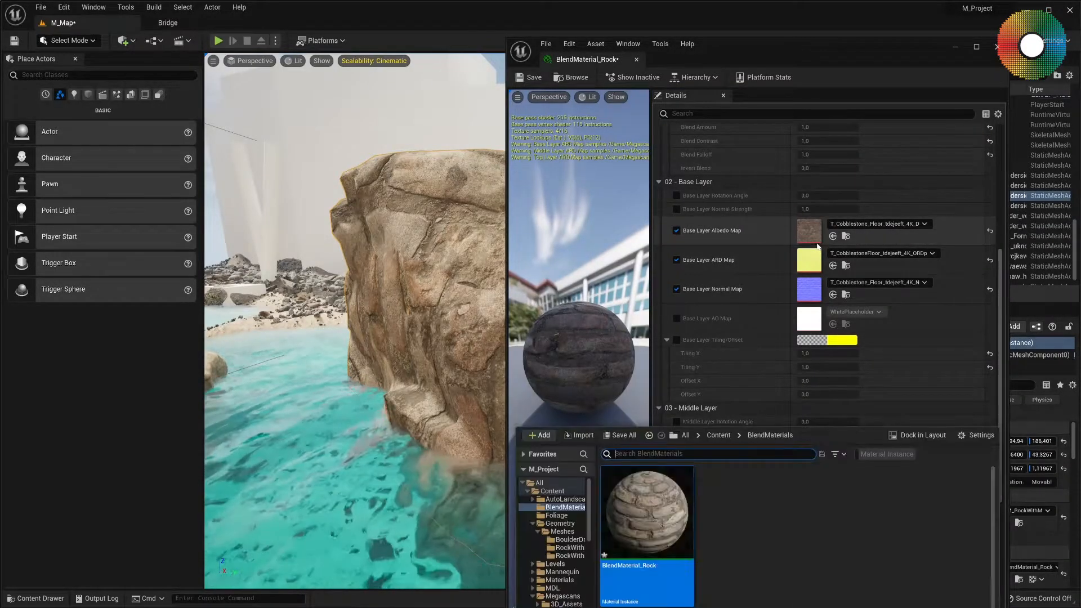
pyautogui.click(570, 556)
pyautogui.scroll(-1, 914, 524)
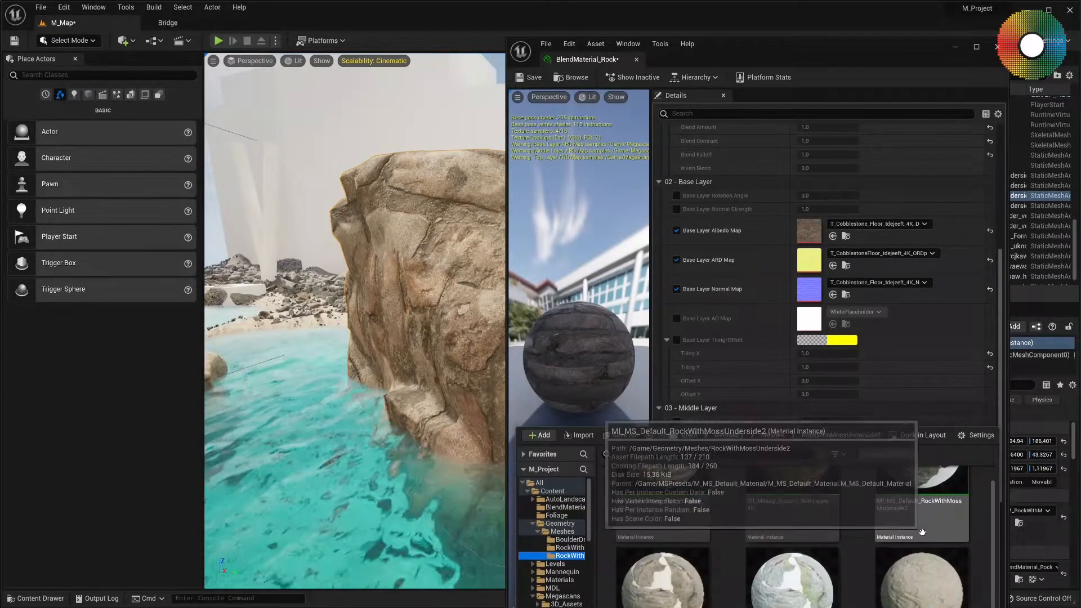
pyautogui.scroll(-3, 923, 536)
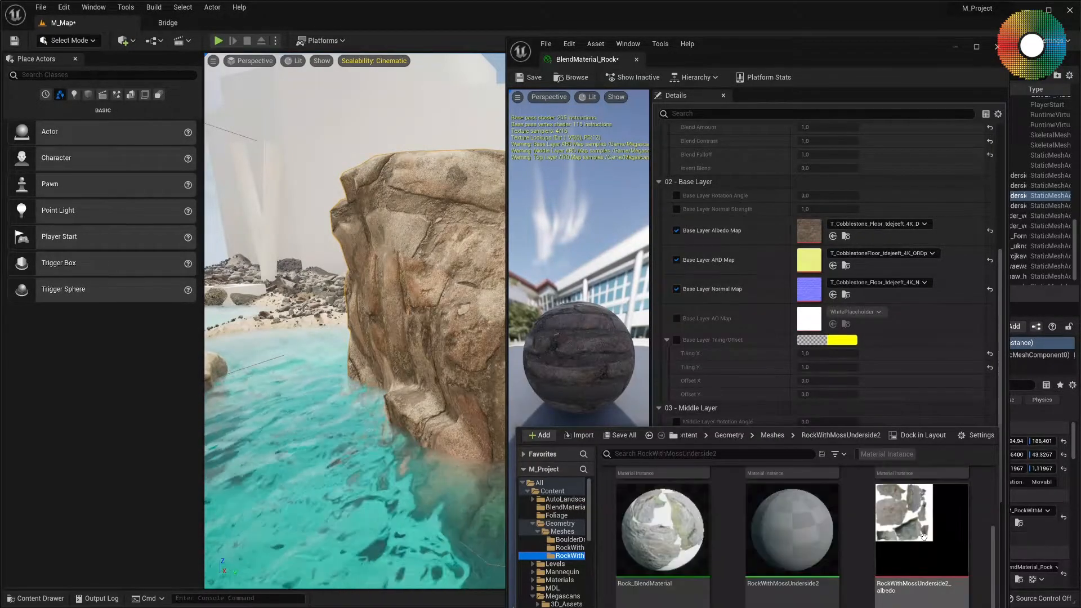
pyautogui.scroll(1, 923, 537)
pyautogui.moveTo(923, 534); pyautogui.dragTo(801, 233)
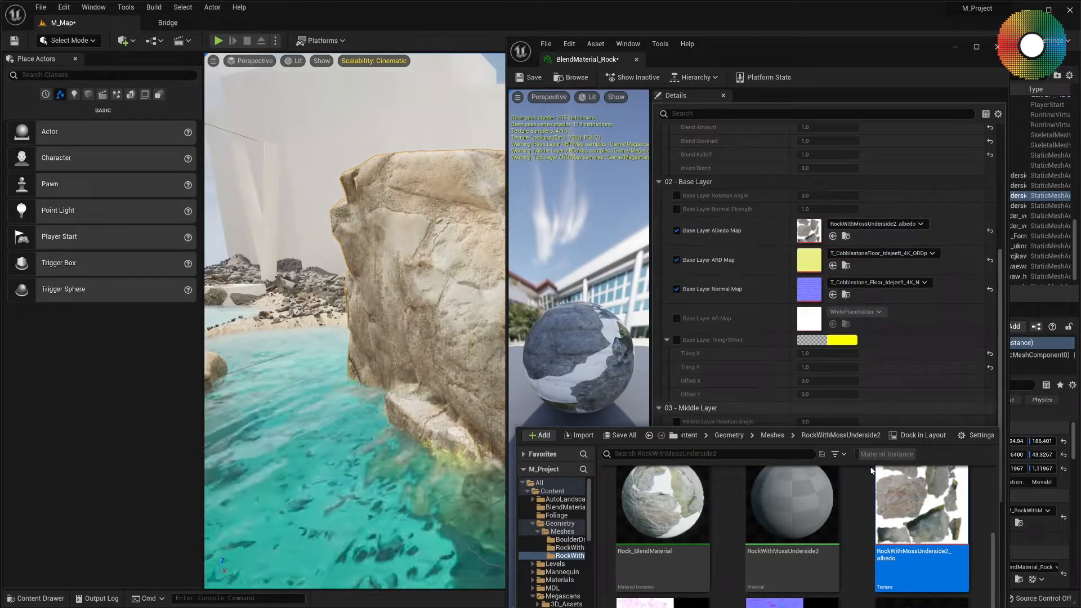
# Assign RockWithMossUnderside2_normal as the Base Layer Normal Map and RockWithMossUnderside2_DRM as the Base Layer ARD Map.
pyautogui.scroll(-1, 850, 527)
pyautogui.moveTo(792, 563); pyautogui.dragTo(799, 293)
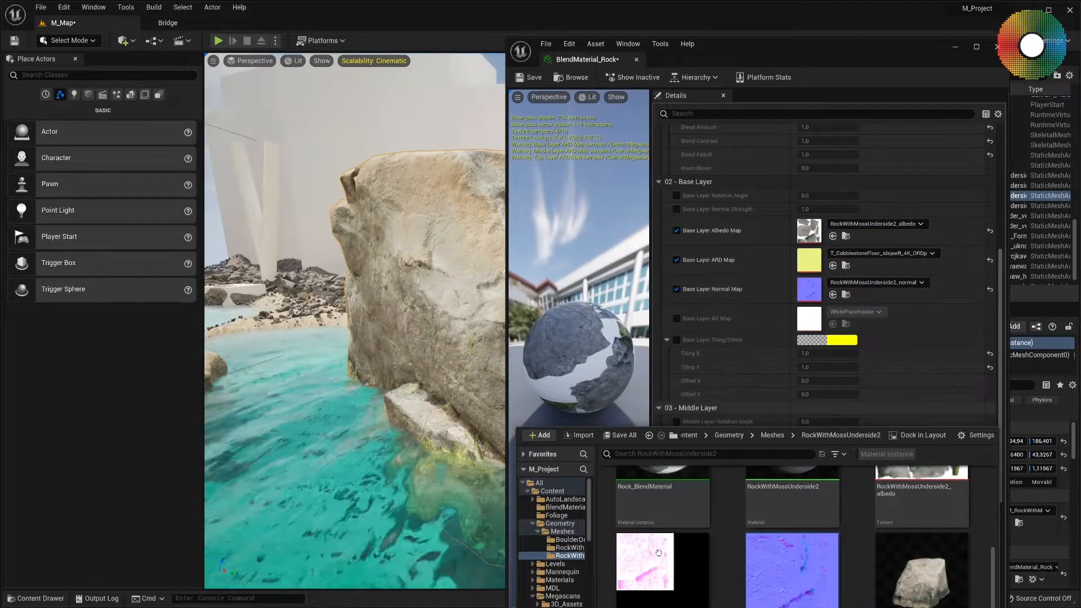
pyautogui.moveTo(634, 581); pyautogui.dragTo(813, 264)
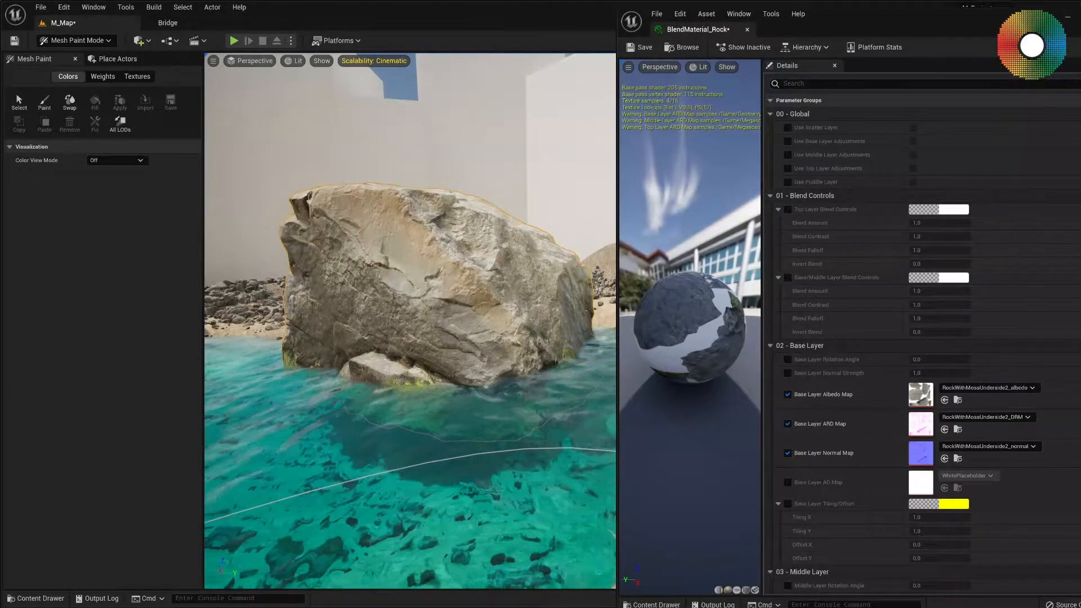
# Activate vertex color painting for the rock and set the brush size to 0.108285.
pyautogui.moveTo(410, 321)
pyautogui.mouseDown(button='right')
pyautogui.moveTo(444, 343)
pyautogui.moveTo(422, 293)
pyautogui.moveTo(395, 306)
pyautogui.mouseUp(button='right')
pyautogui.click(43, 104)
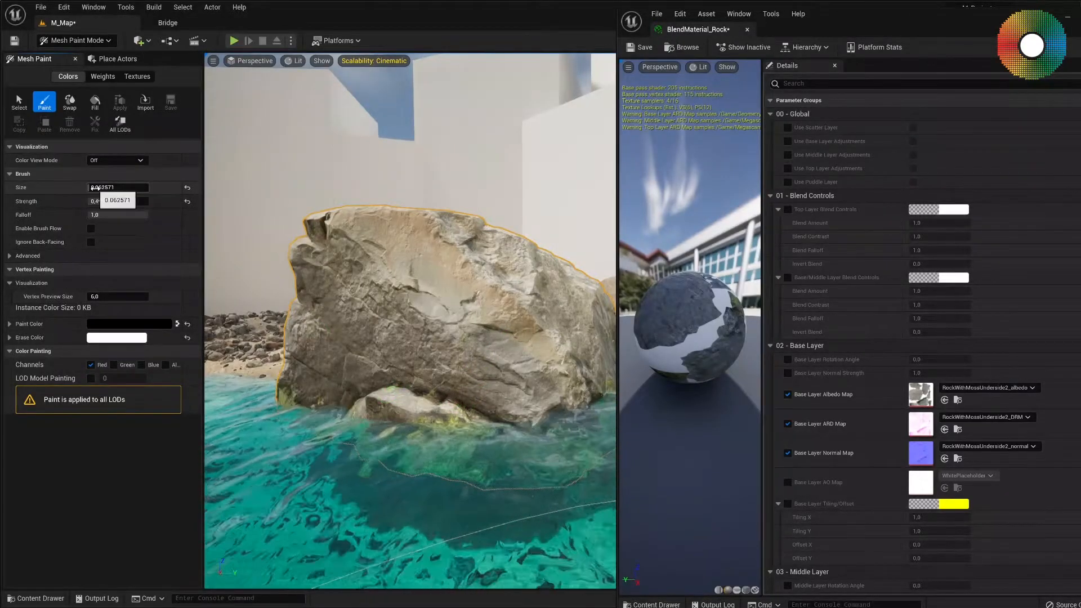
pyautogui.moveTo(89, 188); pyautogui.dragTo(91, 187)
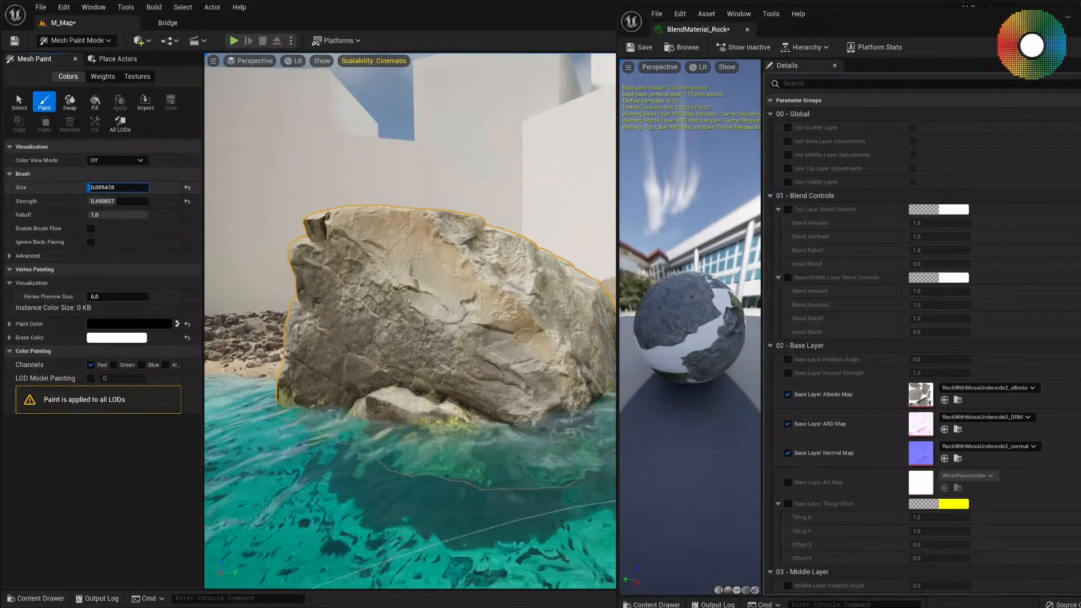
pyautogui.moveTo(99, 188); pyautogui.dragTo(102, 187)
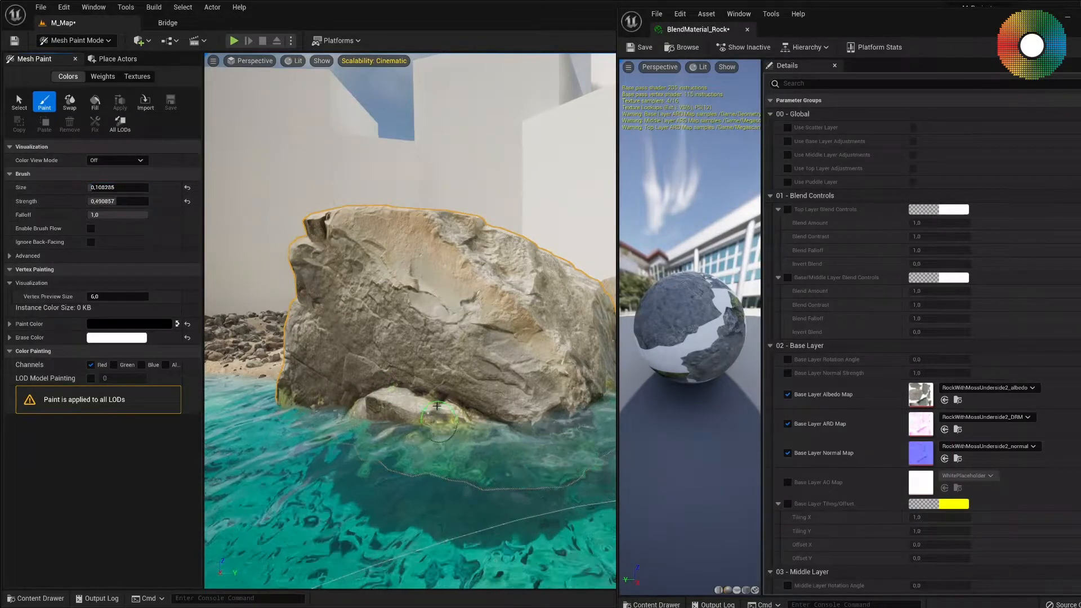
# Paint the moss layer in black on the Red channel along the rock's base, all around the waterline.
pyautogui.moveTo(433, 407); pyautogui.dragTo(401, 413)
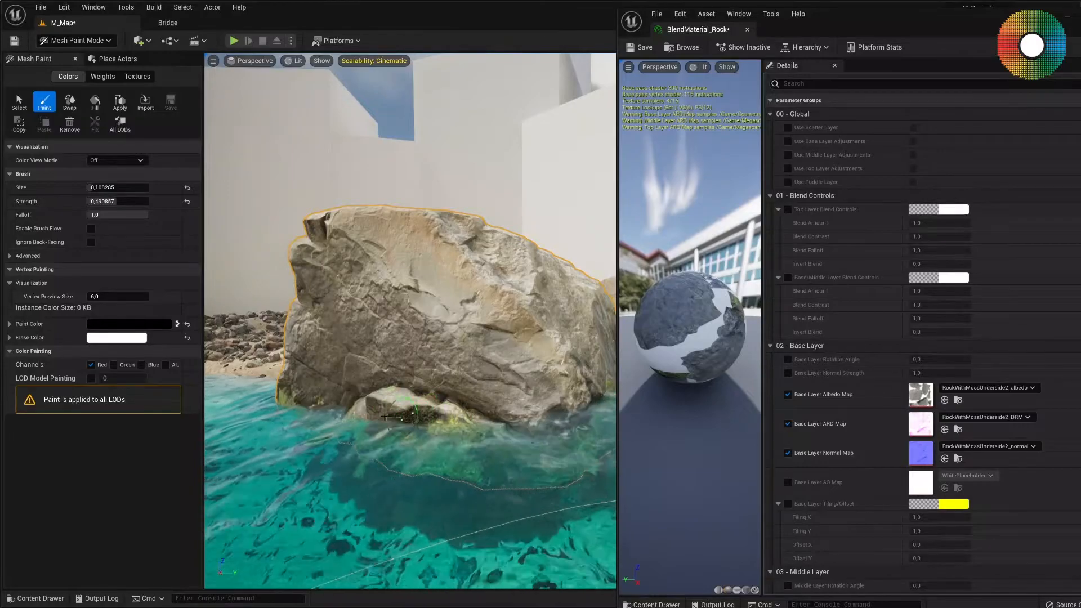
pyautogui.press('a')
pyautogui.moveTo(398, 405); pyautogui.dragTo(417, 404, button='right')
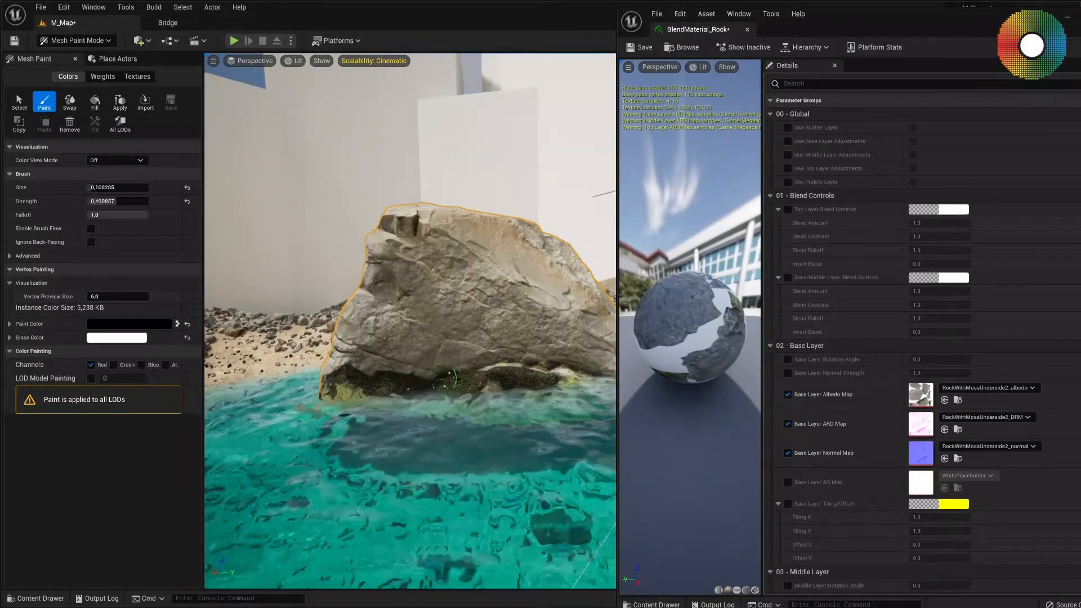
pyautogui.moveTo(486, 388); pyautogui.dragTo(361, 389, button='right')
pyautogui.moveTo(515, 371)
pyautogui.mouseDown(button='right')
pyautogui.moveTo(534, 332)
pyautogui.moveTo(521, 389)
pyautogui.moveTo(515, 372)
pyautogui.mouseUp(button='right')
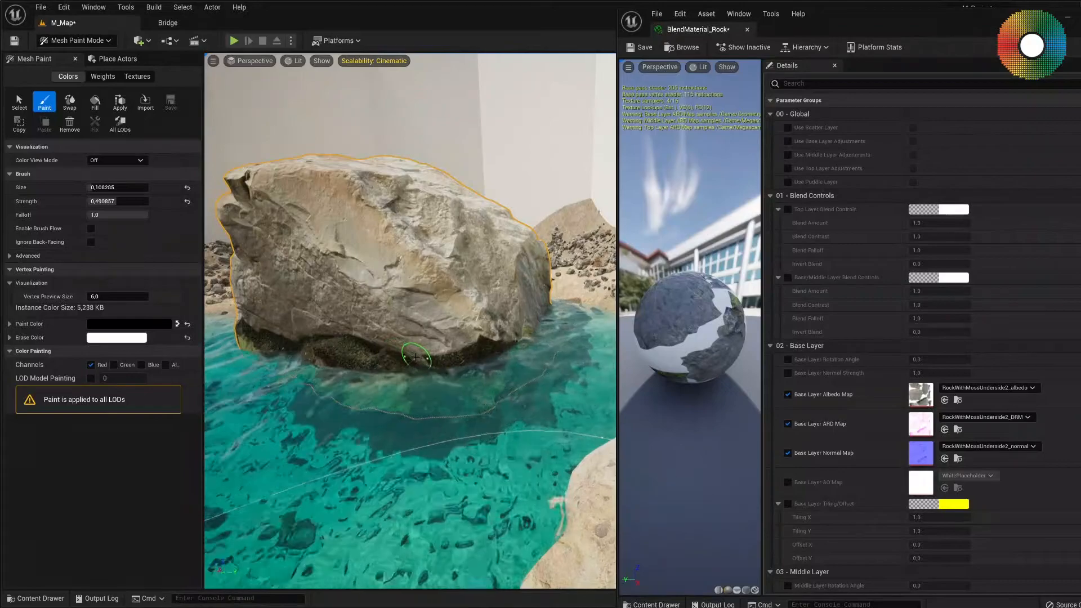
pyautogui.moveTo(372, 361); pyautogui.dragTo(265, 384, button='right')
pyautogui.moveTo(414, 361)
pyautogui.mouseDown()
pyautogui.moveTo(338, 378)
pyautogui.moveTo(495, 350)
pyautogui.mouseUp()
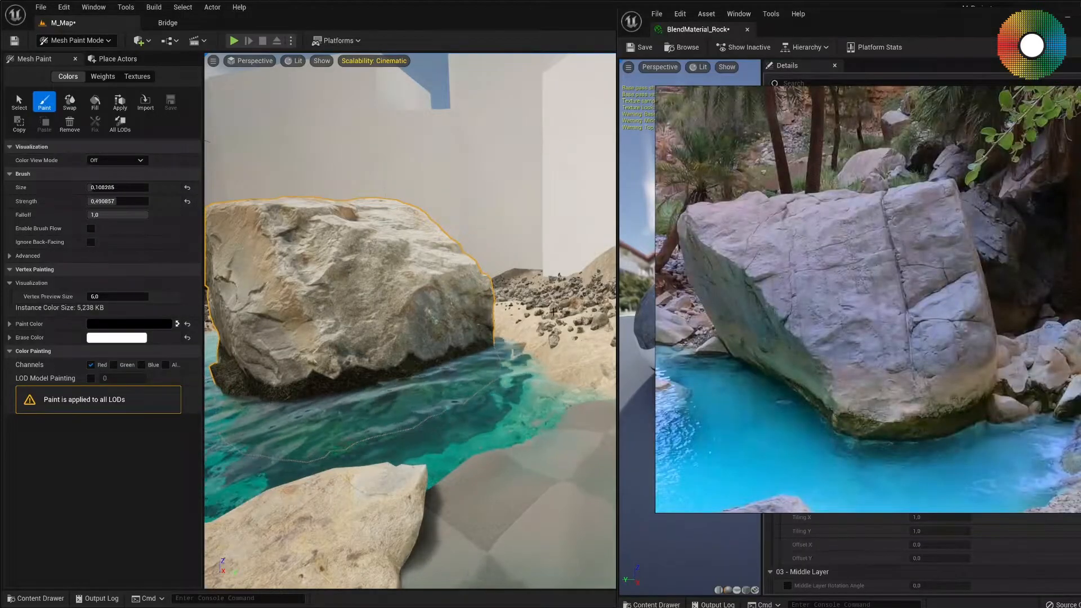
# Place the reference photo of the rock in water beside the viewport and compare it with the painted rock.
pyautogui.hotkey('ctrl', 'shift', 'a')
pyautogui.moveTo(764, 323); pyautogui.dragTo(634, 306, button='right')
pyautogui.moveTo(323, 414); pyautogui.dragTo(487, 435, button='right')
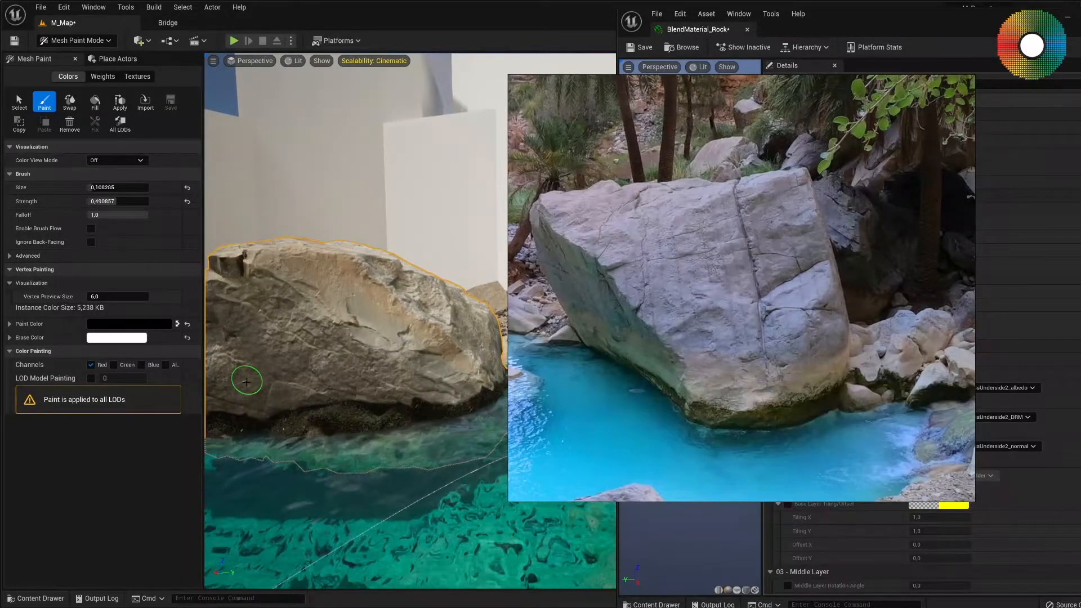
# Paint the weathered rock layer on the Green channel just above the moss band with brush size 0.089999, undoing the last stroke.
pyautogui.click(91, 364)
pyautogui.click(113, 365)
pyautogui.moveTo(420, 393); pyautogui.dragTo(399, 393, button='right')
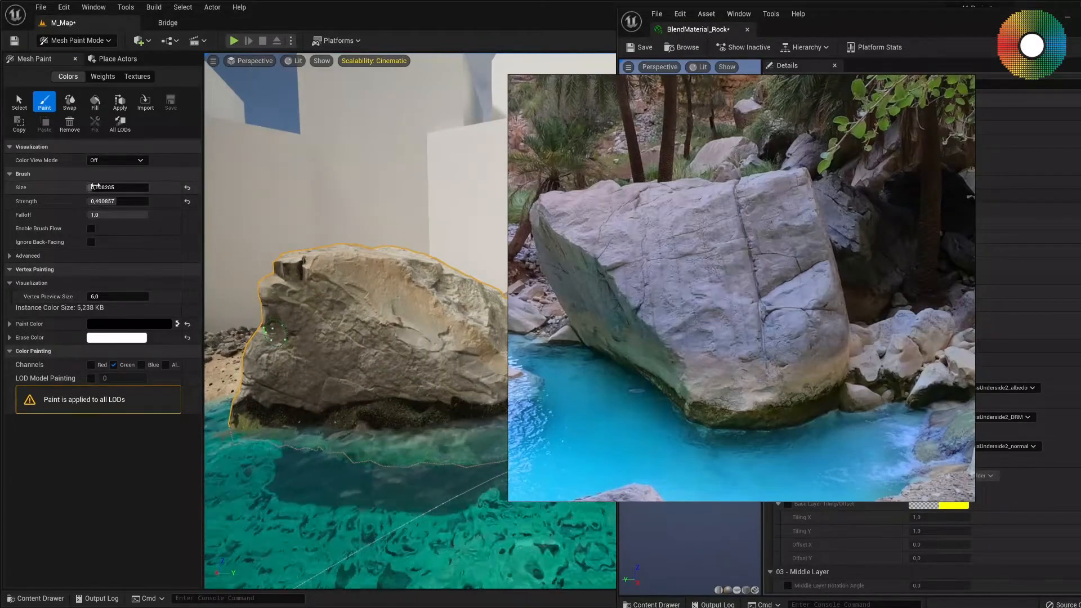
pyautogui.moveTo(96, 188); pyautogui.dragTo(90, 187)
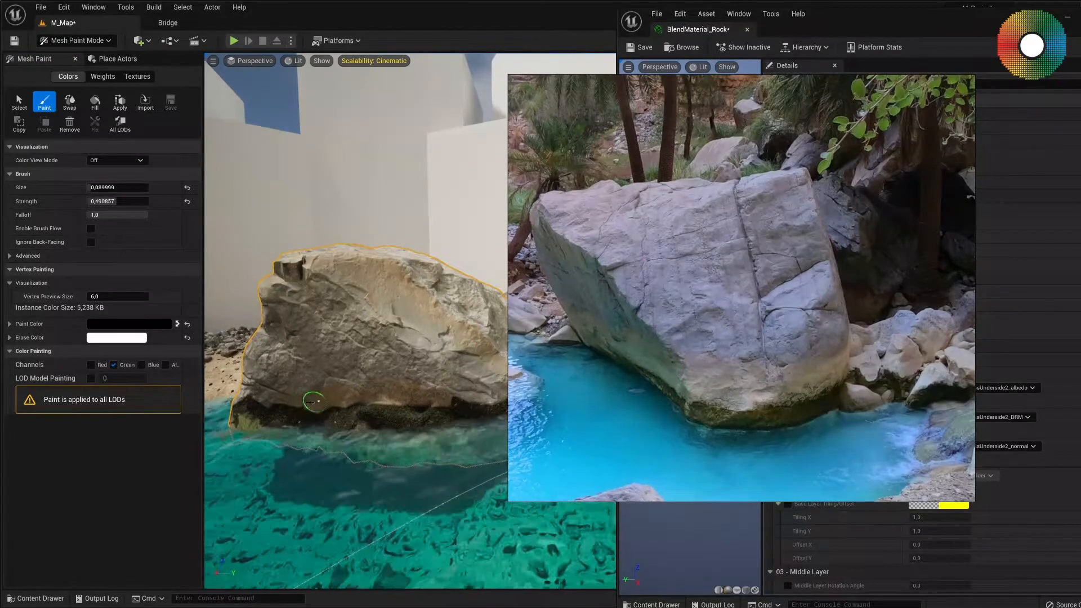
pyautogui.moveTo(356, 401); pyautogui.dragTo(383, 397, button='right')
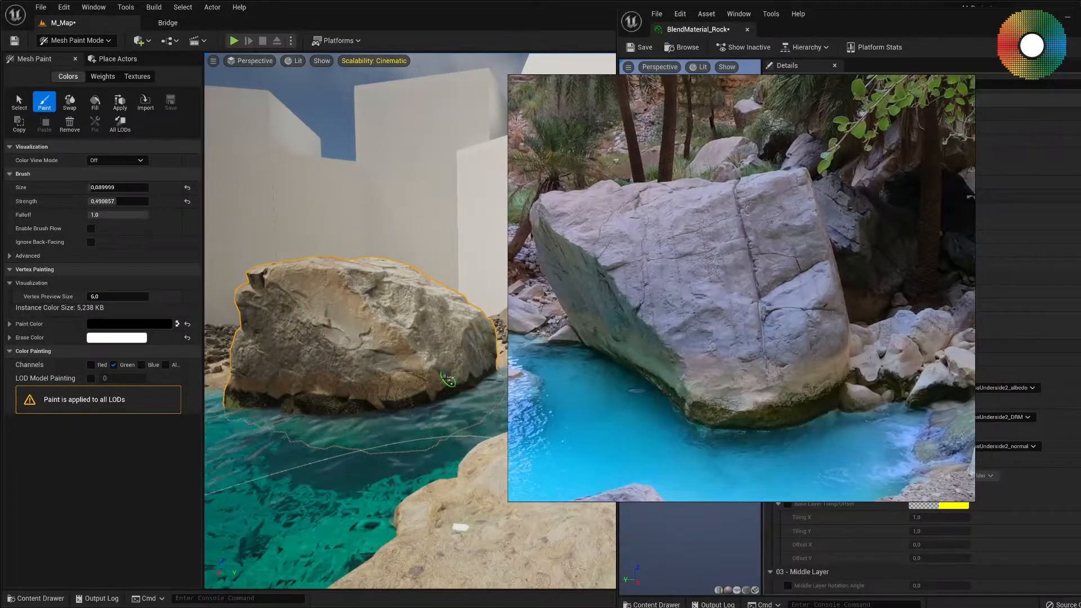
pyautogui.hotkey('ctrl', 'z')
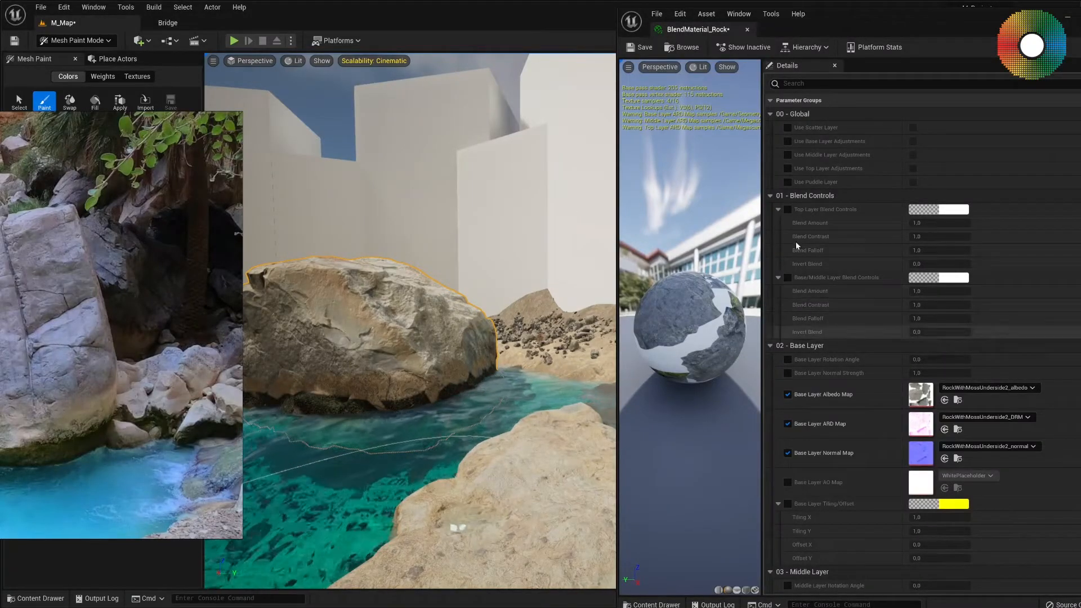
# Enable both layer blend controls, setting the Base/Middle Blend Amount to 1.638457 and the Top Layer Blend Amount to 0.491547.
pyautogui.click(787, 278)
pyautogui.press('f')
pyautogui.moveTo(476, 326); pyautogui.dragTo(436, 338, button='right')
pyautogui.press('w')
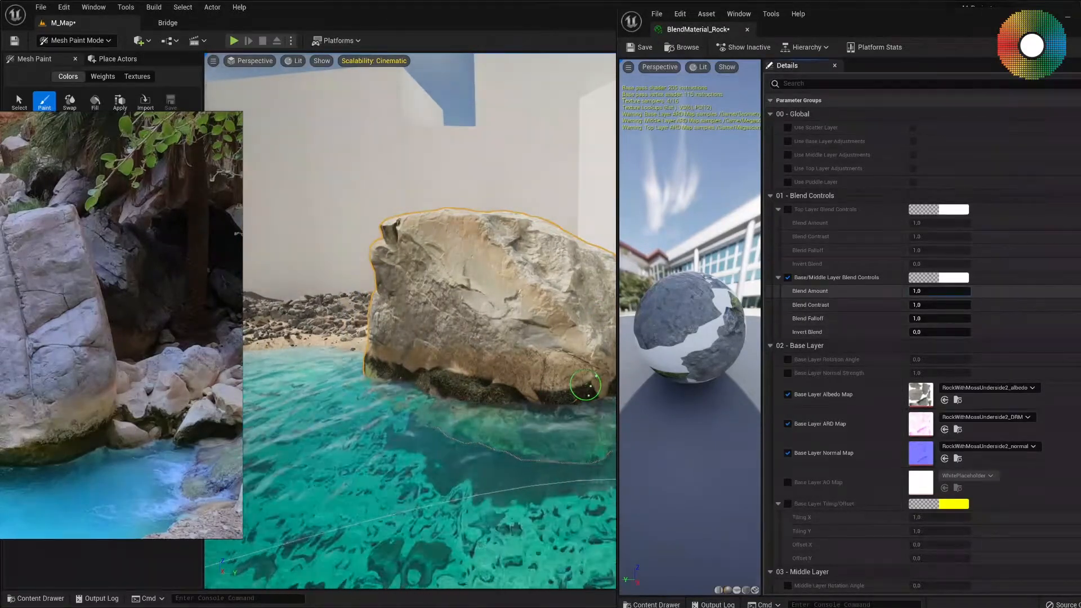
pyautogui.moveTo(930, 290); pyautogui.dragTo(957, 291)
pyautogui.click(787, 209)
pyautogui.moveTo(931, 223); pyautogui.dragTo(920, 223)
# Touch up the Red-channel moss with Base/Middle Blend Amount 1.550802 and Blend Contrast 1.032076, and make Green the only painted channel.
pyautogui.press('x')
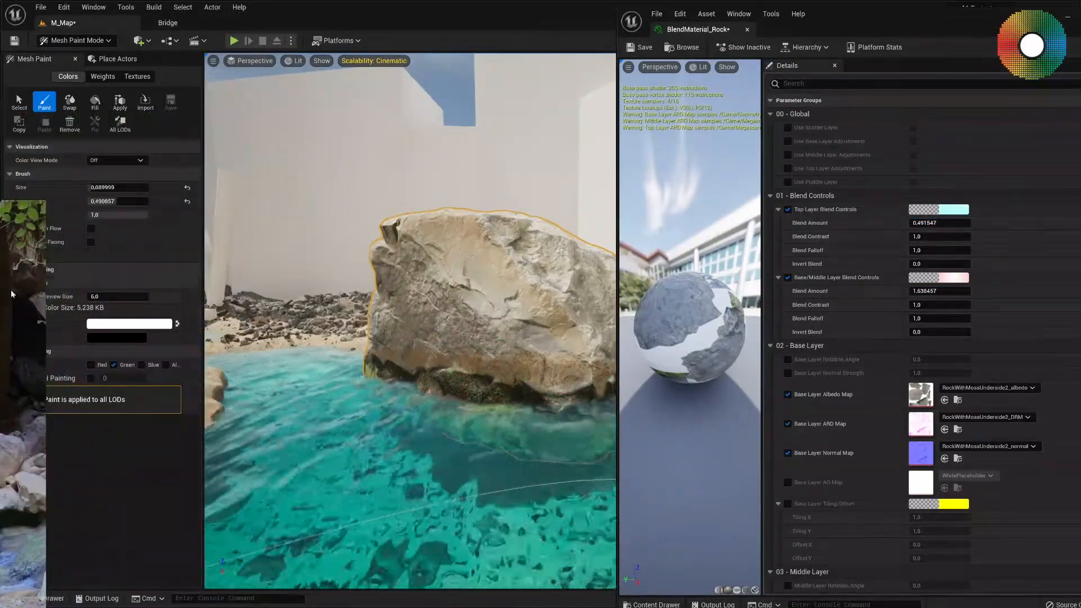
pyautogui.click(91, 365)
pyautogui.click(114, 364)
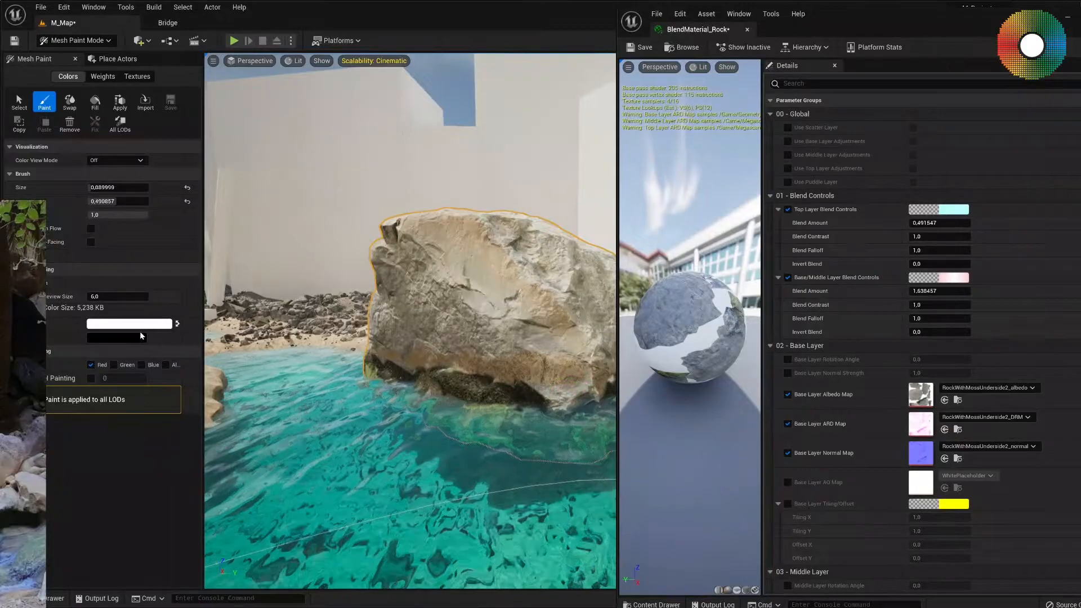
pyautogui.click(178, 324)
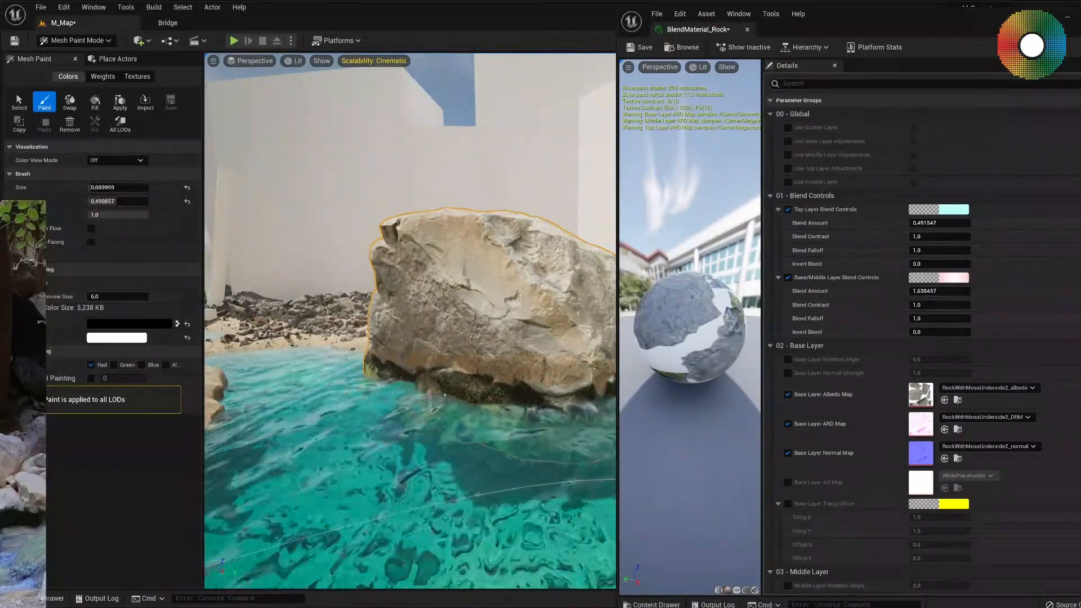
pyautogui.moveTo(941, 291); pyautogui.dragTo(935, 304)
pyautogui.moveTo(416, 388); pyautogui.dragTo(450, 383, button='right')
pyautogui.click(90, 364)
pyautogui.click(114, 365)
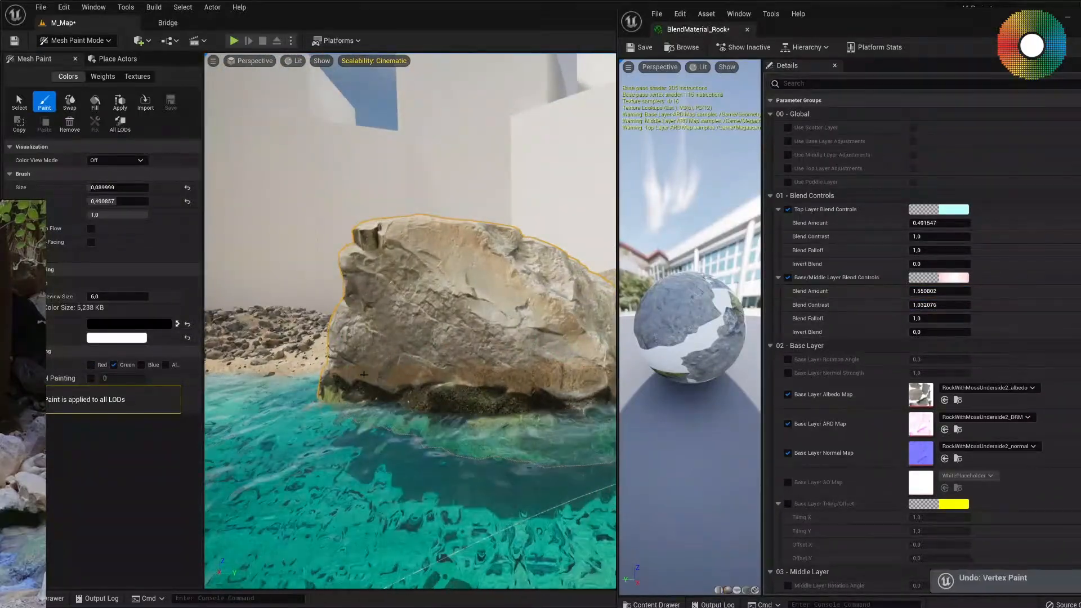
# Enable Use Middle Layer Adjustments and set the Middle Layer Roughness Max to 0.2.
pyautogui.scroll(-5, 881, 445)
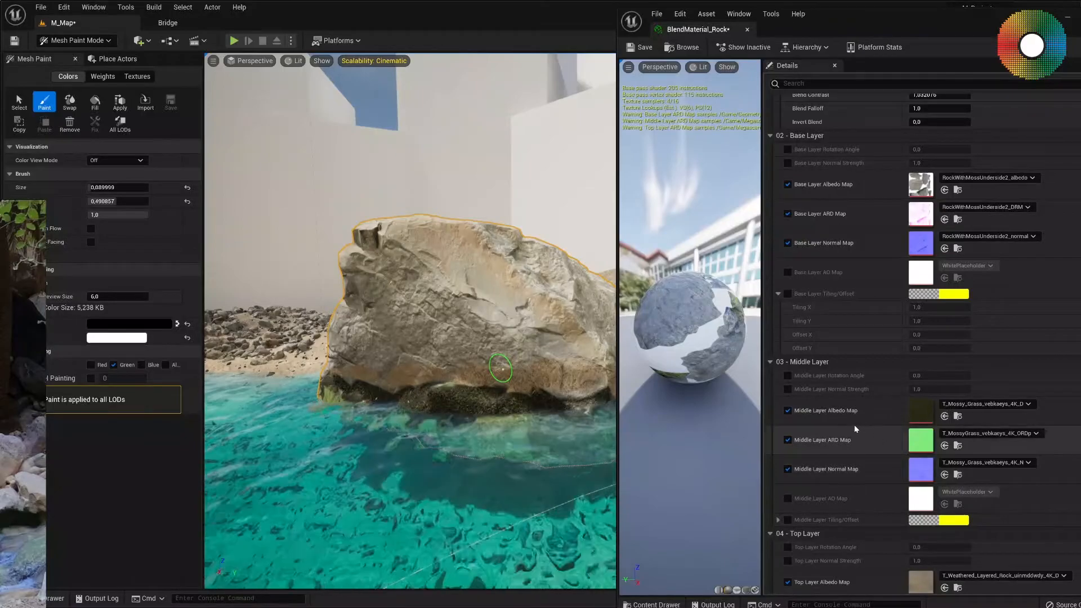
pyautogui.scroll(5, 849, 424)
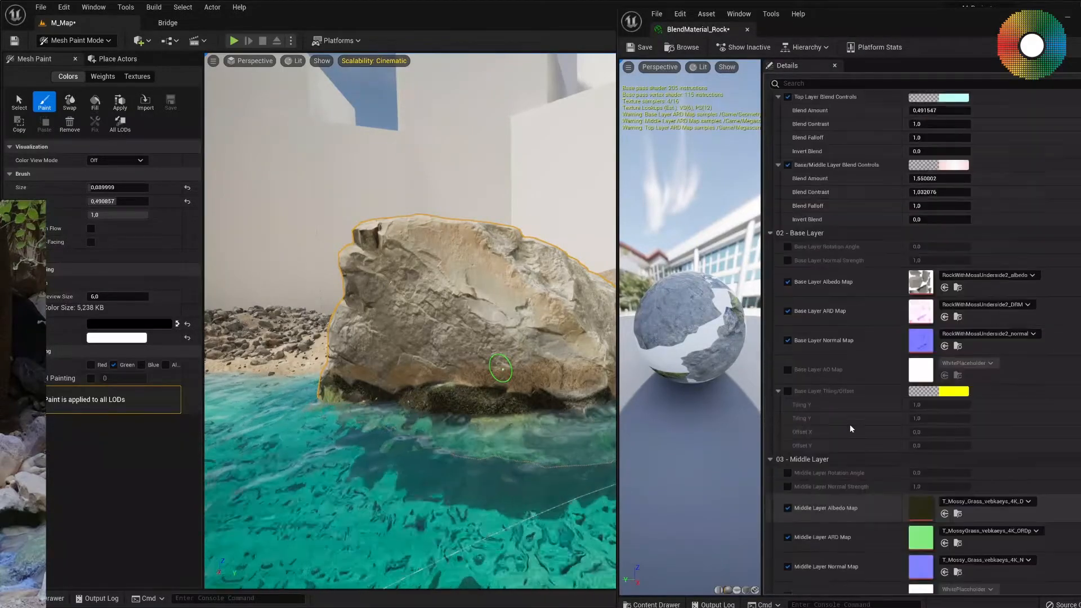
pyautogui.click(787, 155)
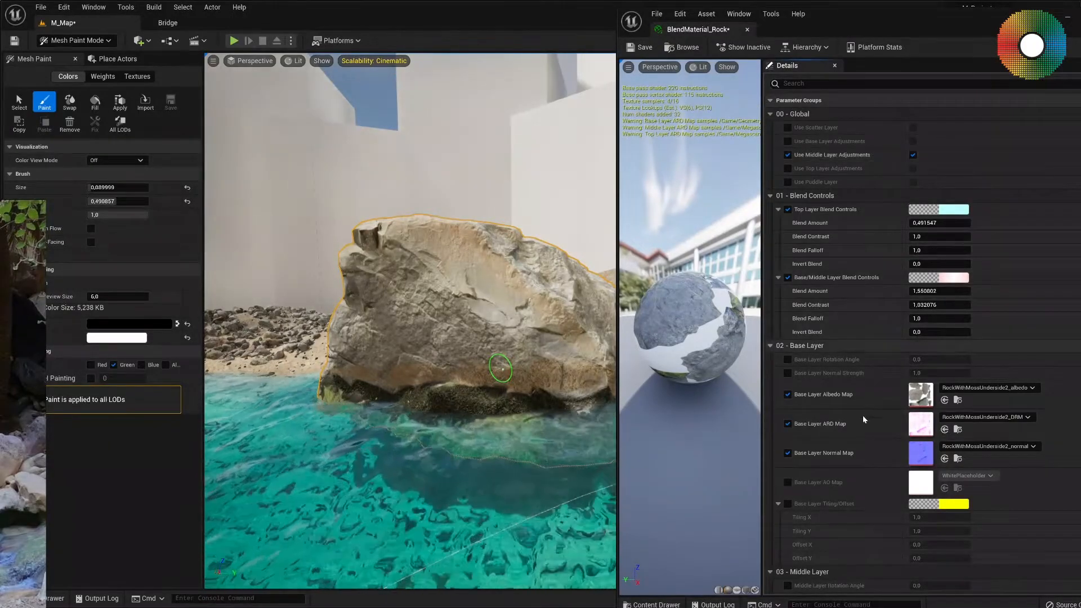
pyautogui.scroll(-3, 863, 417)
pyautogui.scroll(-2, 863, 421)
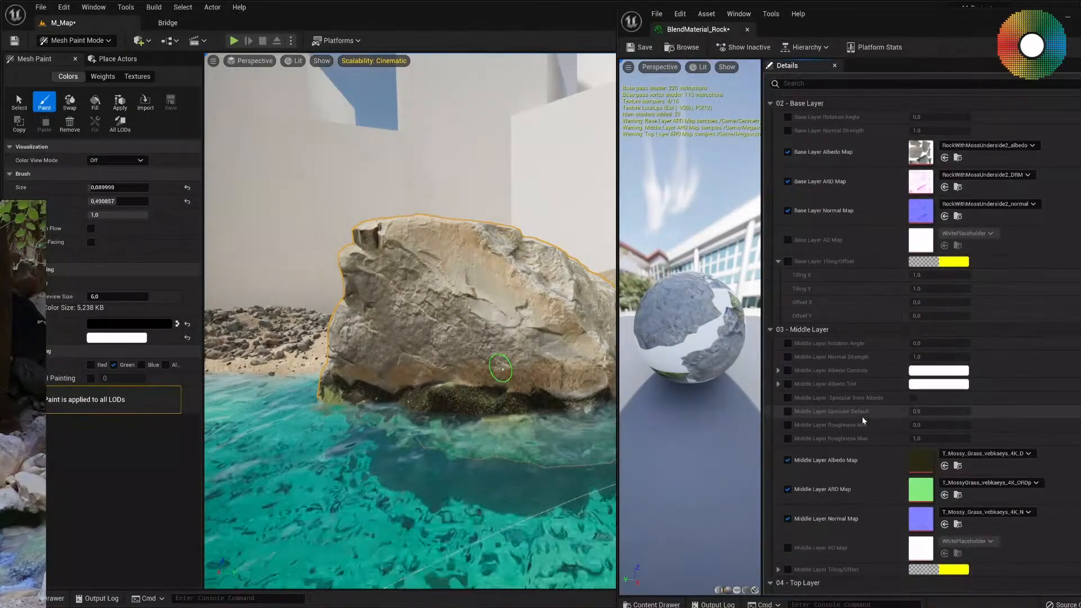
pyautogui.scroll(-3, 863, 417)
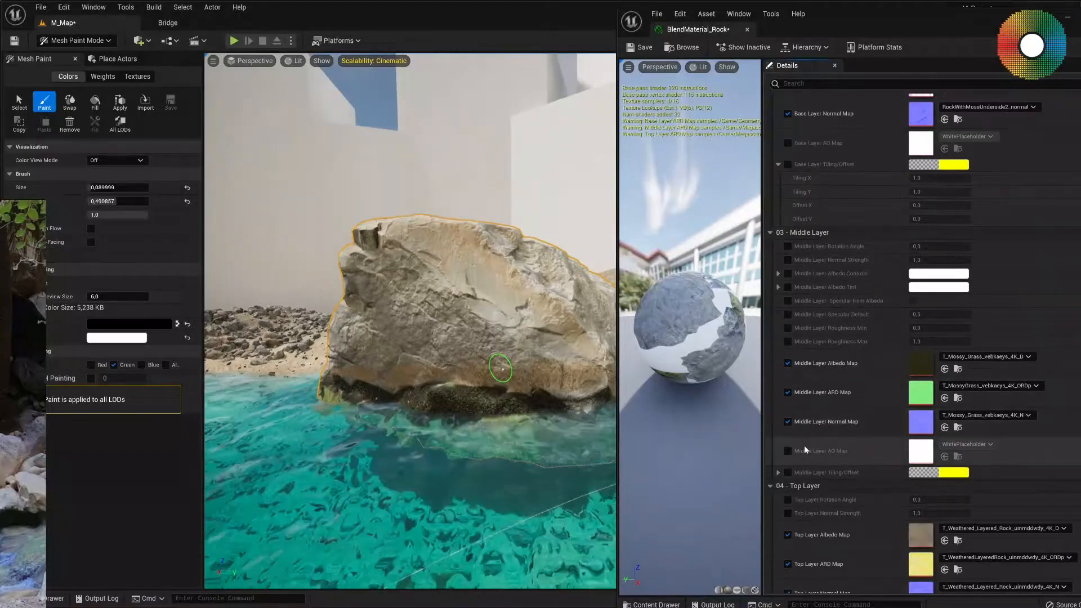
pyautogui.click(787, 341)
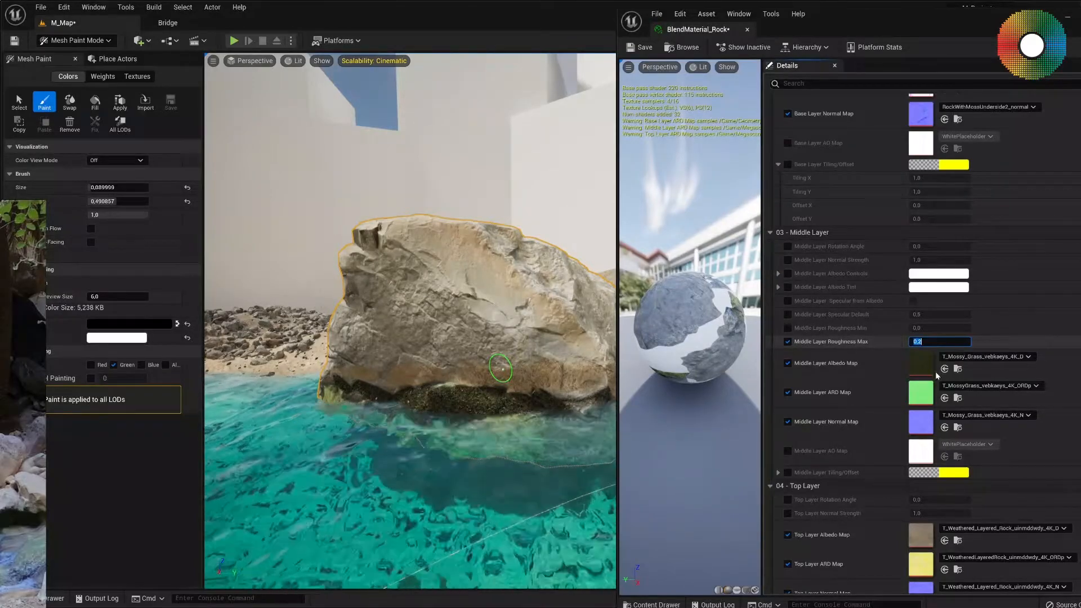
# Restrict painting to the Red channel and add more moss along the waterline on the rock's other side.
pyautogui.moveTo(577, 363)
pyautogui.mouseDown(button='right')
pyautogui.moveTo(539, 387)
pyautogui.moveTo(555, 363)
pyautogui.moveTo(523, 361)
pyautogui.moveTo(585, 372)
pyautogui.mouseUp(button='right')
pyautogui.press('w')
pyautogui.press('s')
pyautogui.moveTo(450, 377)
pyautogui.mouseDown(button='right')
pyautogui.moveTo(509, 372)
pyautogui.moveTo(451, 360)
pyautogui.mouseUp(button='right')
pyautogui.press('s')
pyautogui.press('w')
pyautogui.moveTo(346, 356); pyautogui.dragTo(326, 352, button='right')
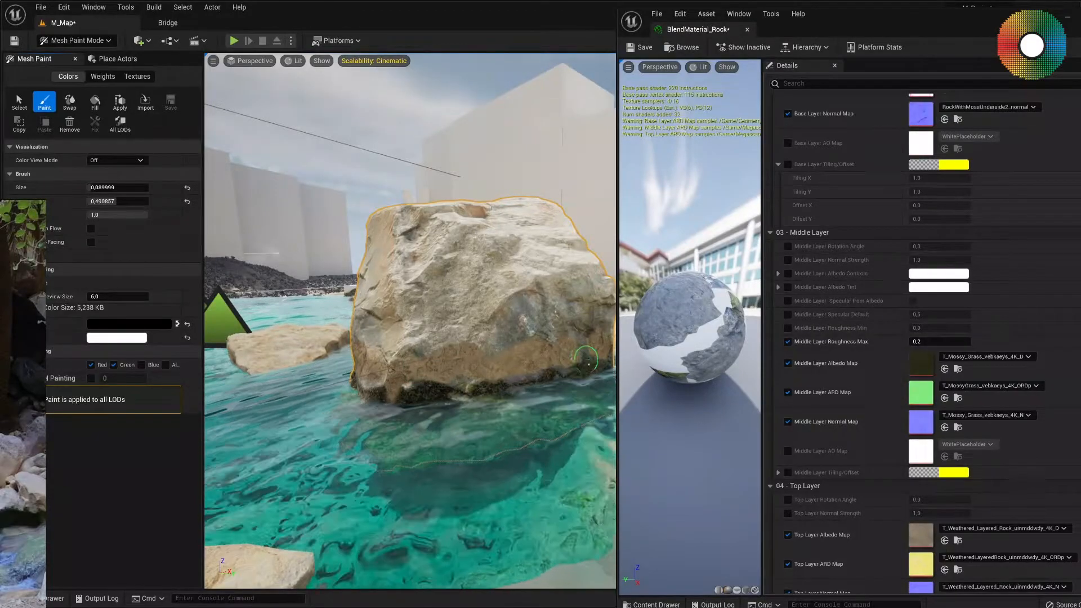
pyautogui.click(114, 364)
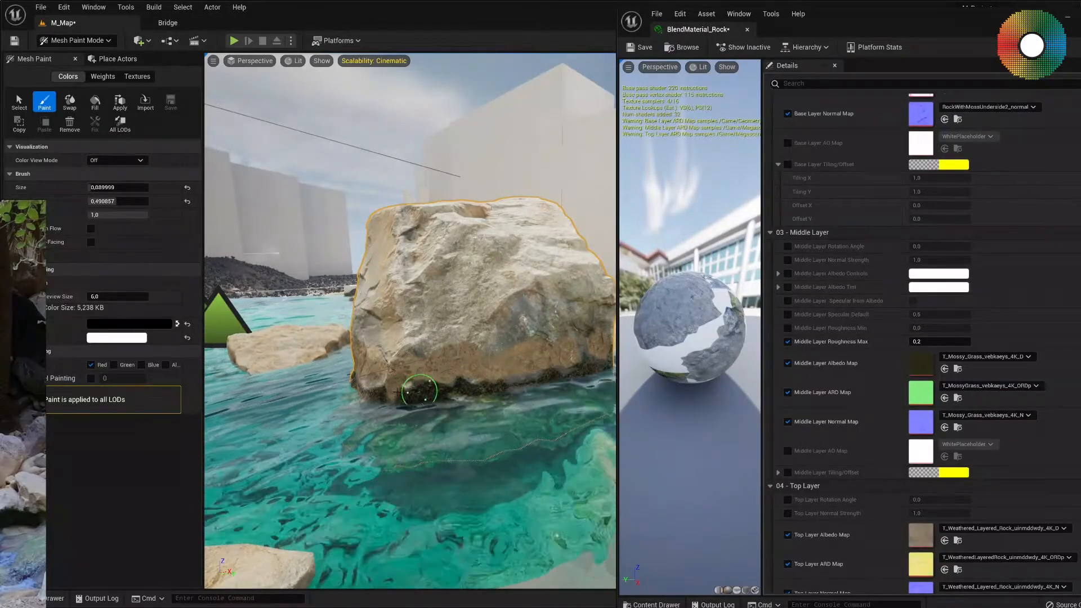
pyautogui.moveTo(386, 378)
pyautogui.mouseDown(button='right')
pyautogui.moveTo(459, 413)
pyautogui.moveTo(515, 365)
pyautogui.moveTo(495, 367)
pyautogui.moveTo(536, 381)
pyautogui.mouseUp(button='right')
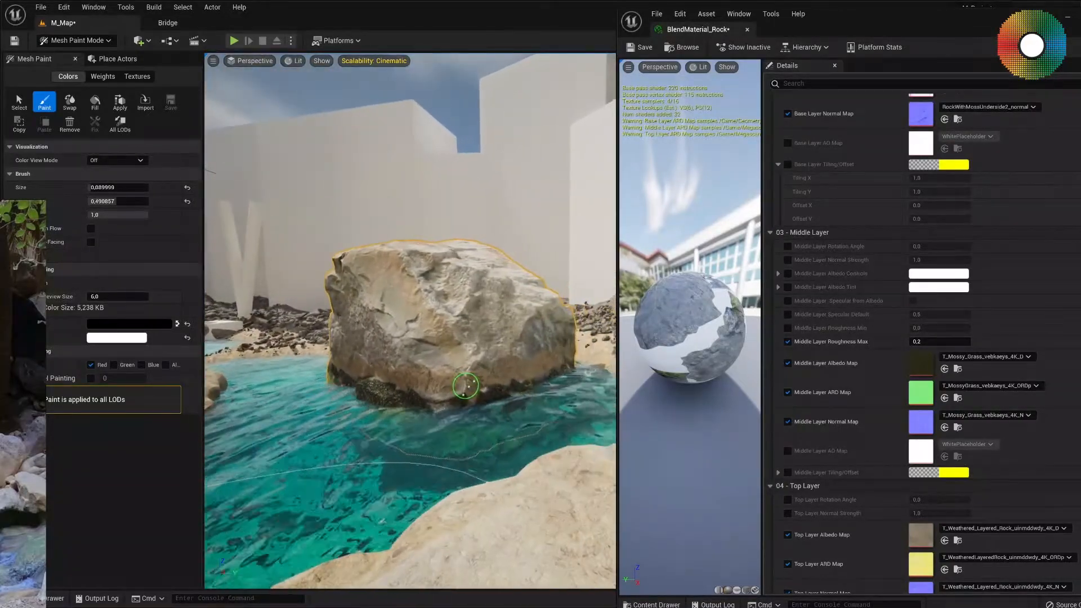